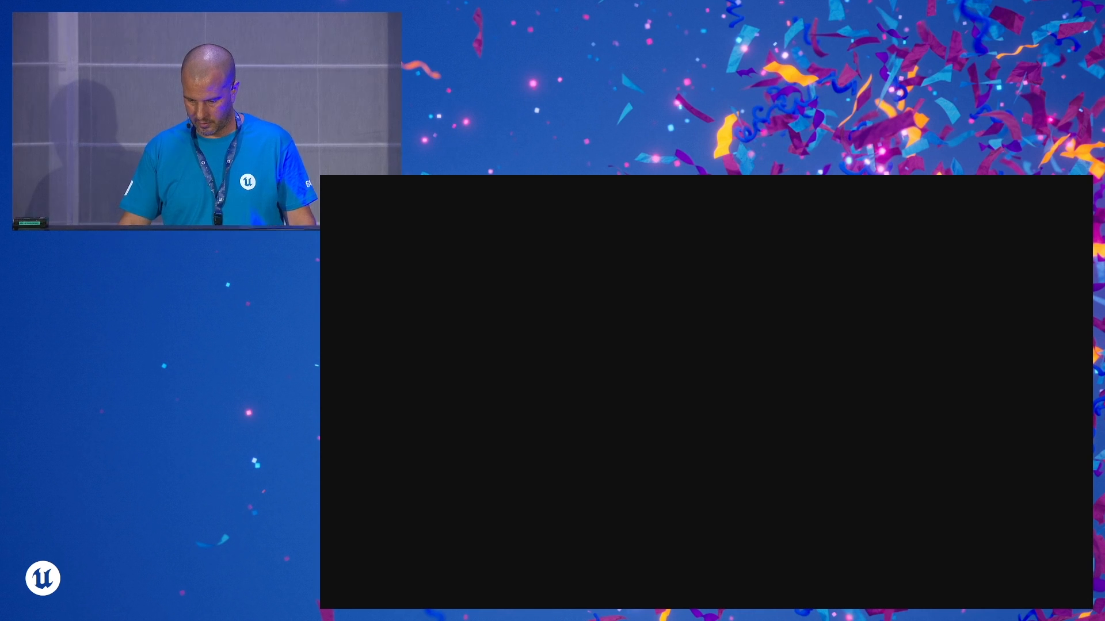
# - Switch to File Explorer and open the side1 photo folder inside the downscaled folder of clay jug
pyautogui.hotkey('alt', 'Tab')
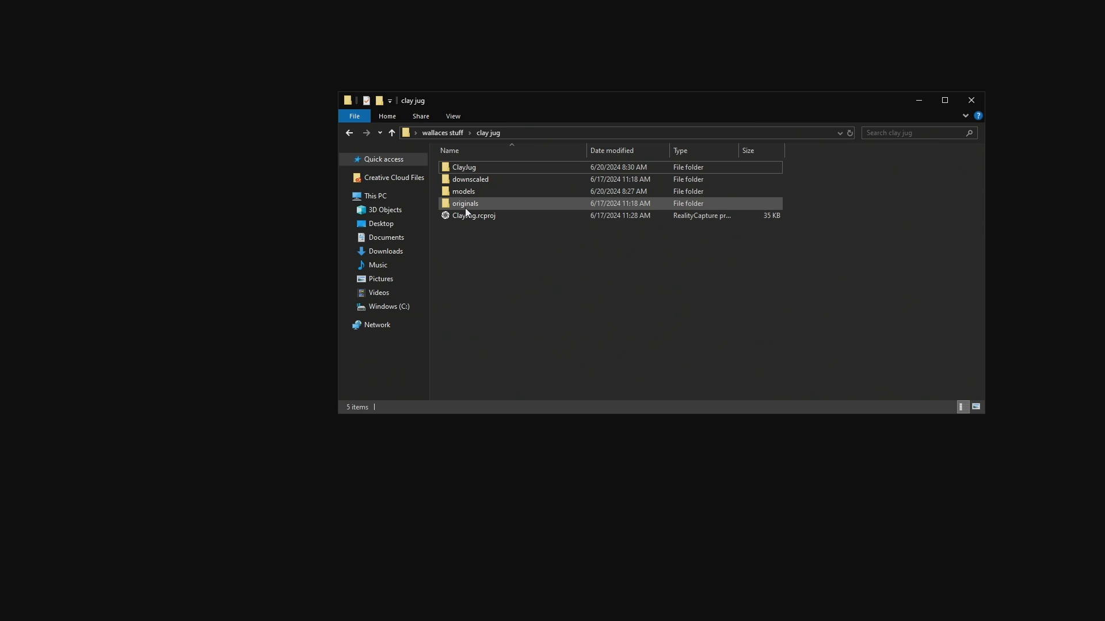
pyautogui.moveTo(465, 209)
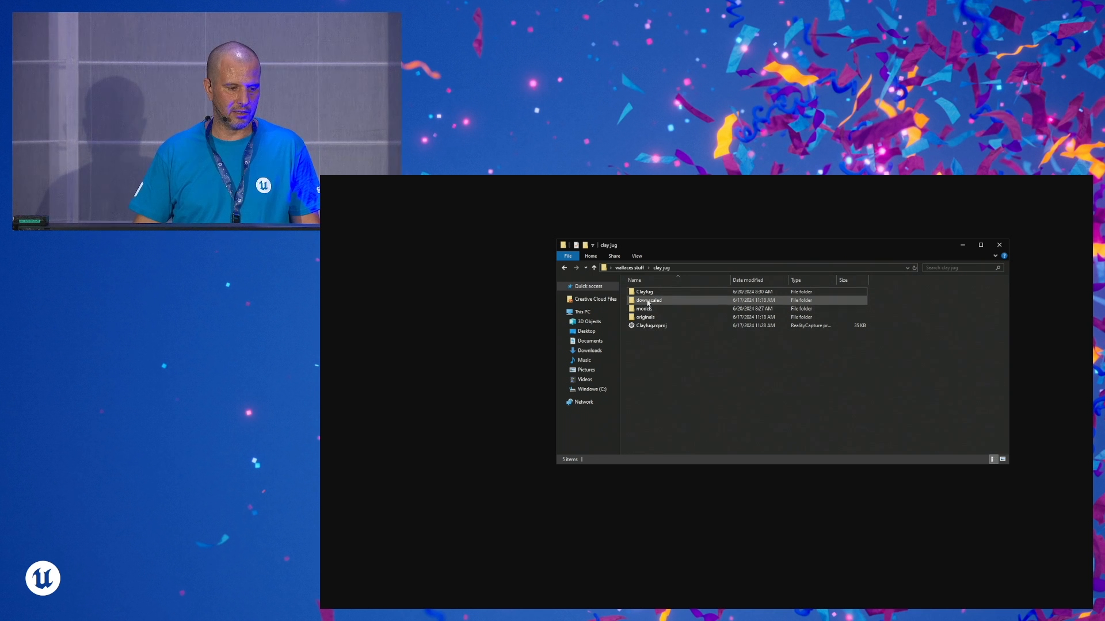
pyautogui.doubleClick(648, 301)
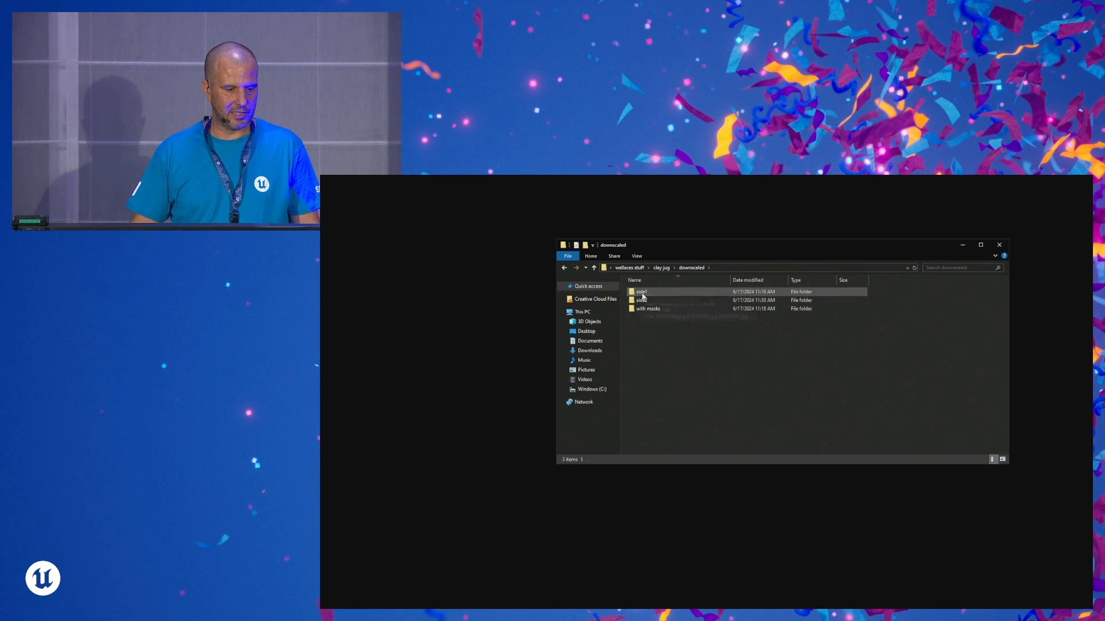
pyautogui.doubleClick(642, 293)
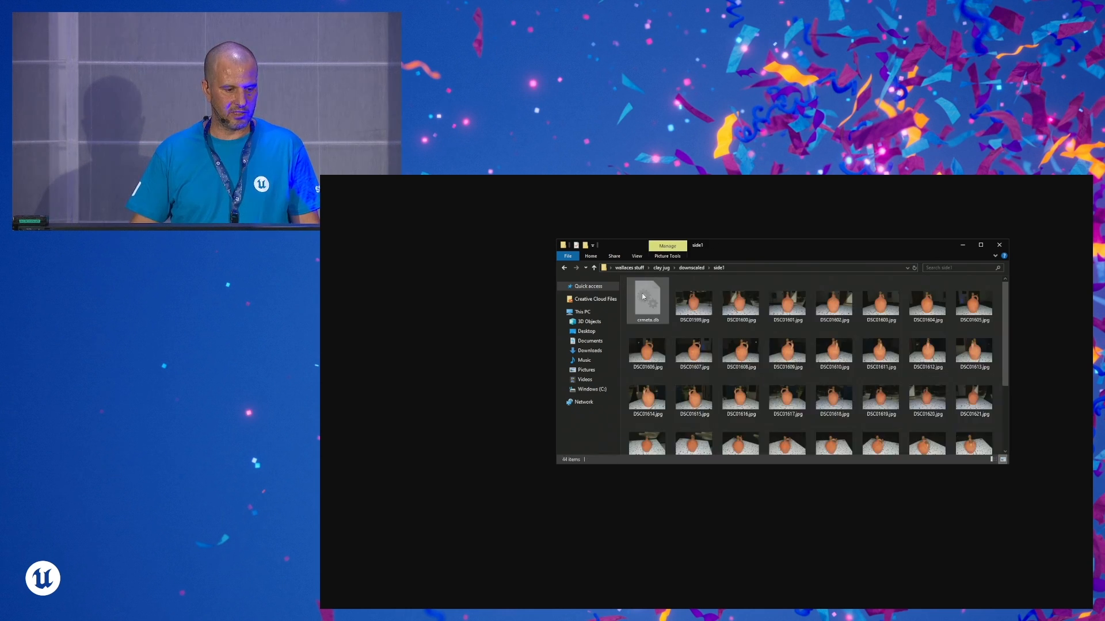
# - View the jug photos DSC01599.jpg and DSC01635.jpg at full size and put the photo folder away
pyautogui.click(697, 312)
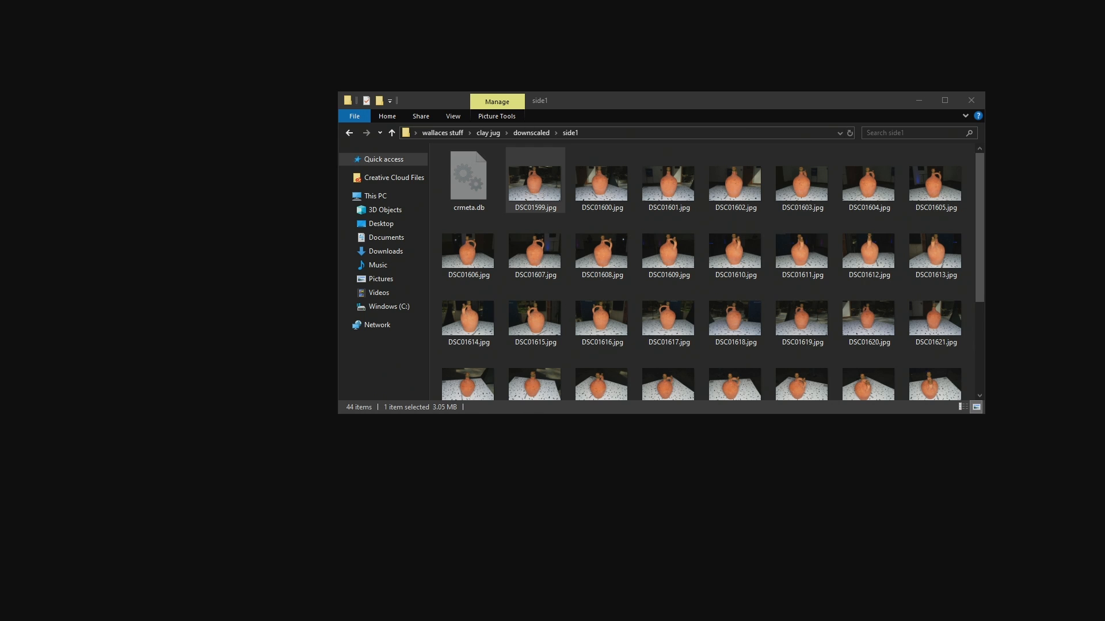
pyautogui.moveTo(1104, 43); pyautogui.dragTo(748, 12)
pyautogui.click(907, 14)
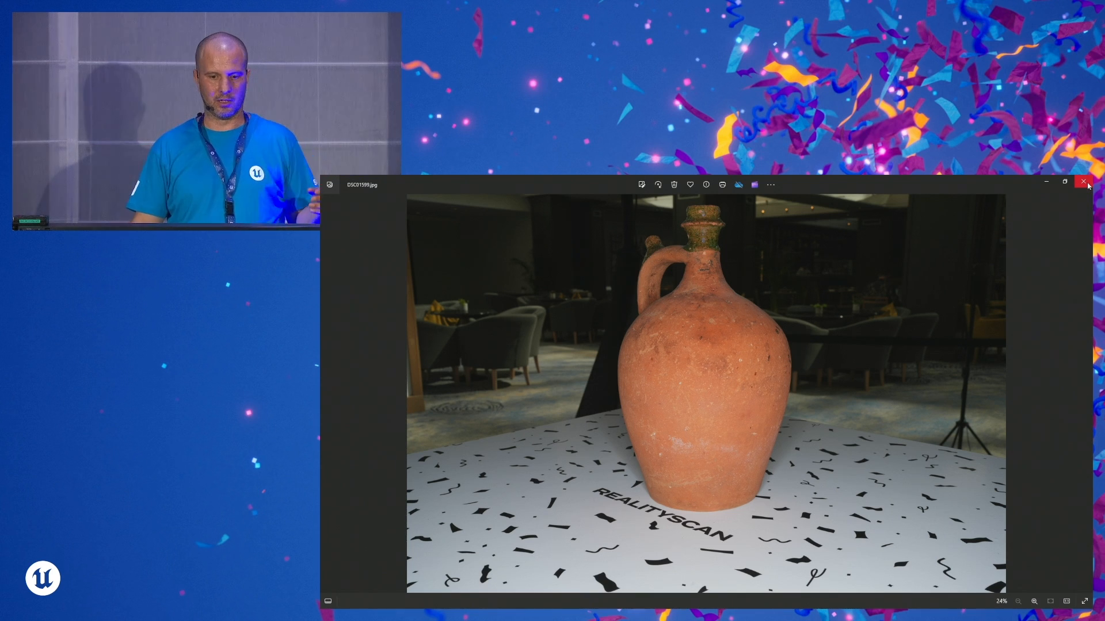
pyautogui.click(1087, 185)
pyautogui.doubleClick(882, 390)
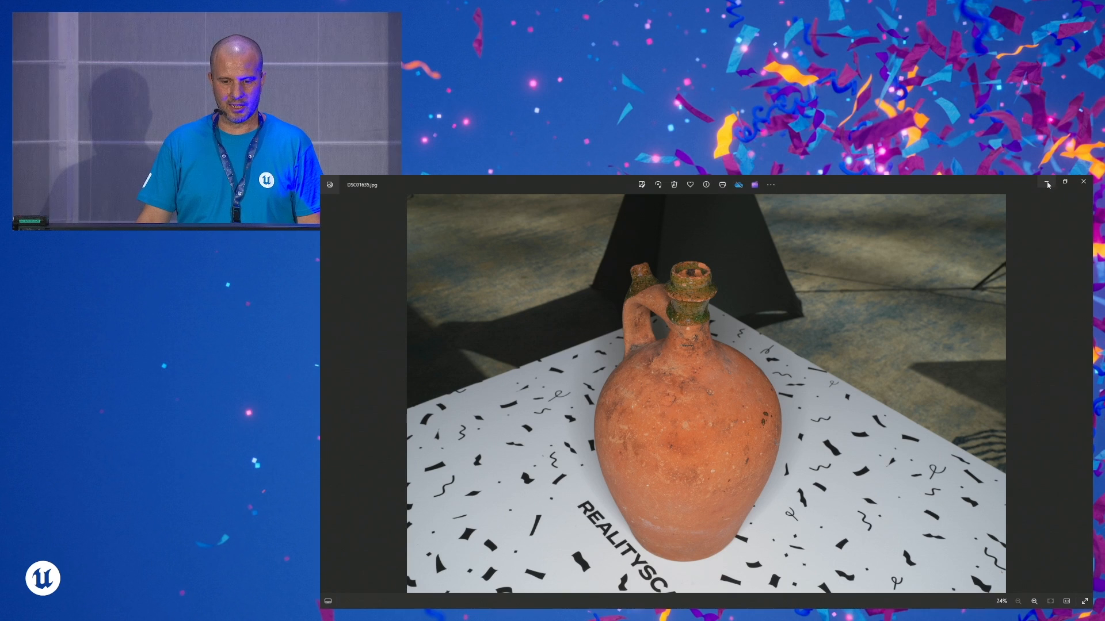
pyautogui.click(1047, 183)
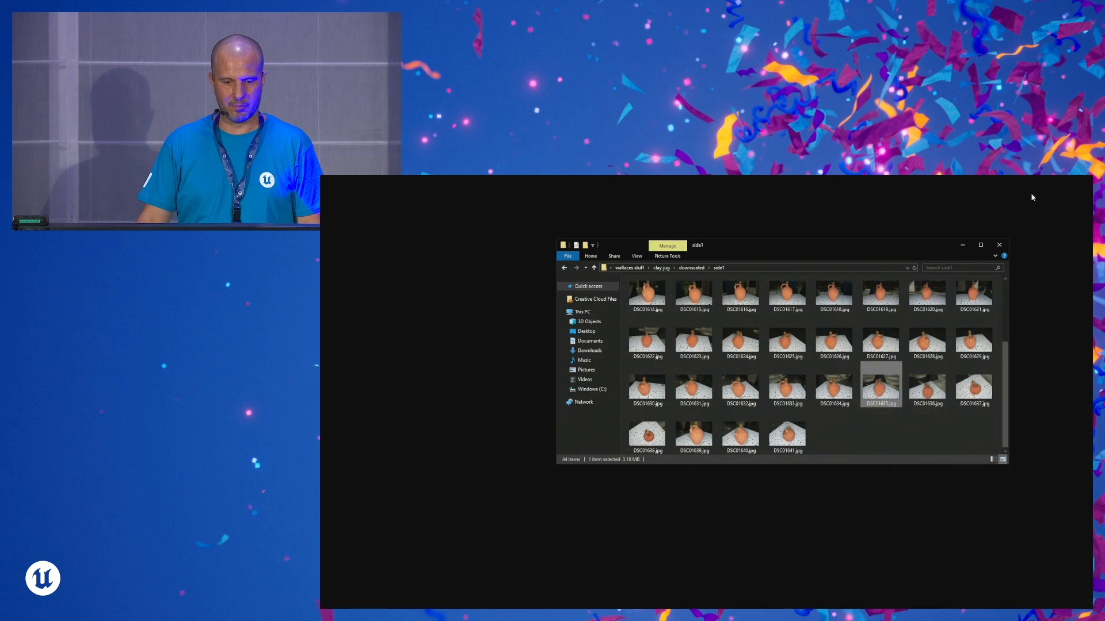
pyautogui.click(963, 245)
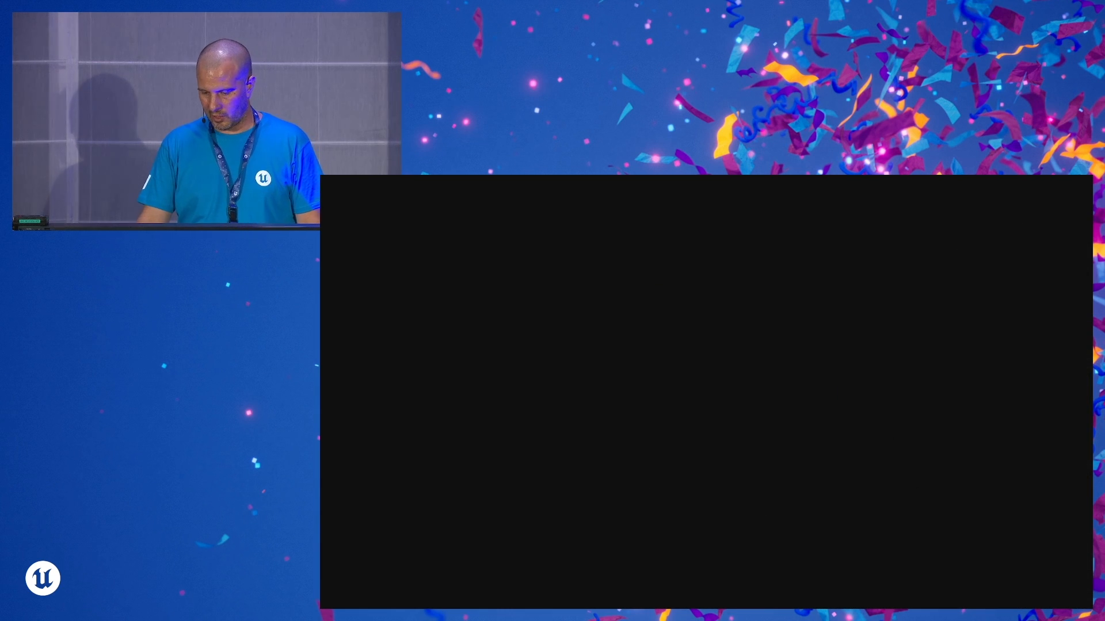
# - Switch to RealityCapture and import the side1 folder from downscaled into the new project
pyautogui.click(691, 424)
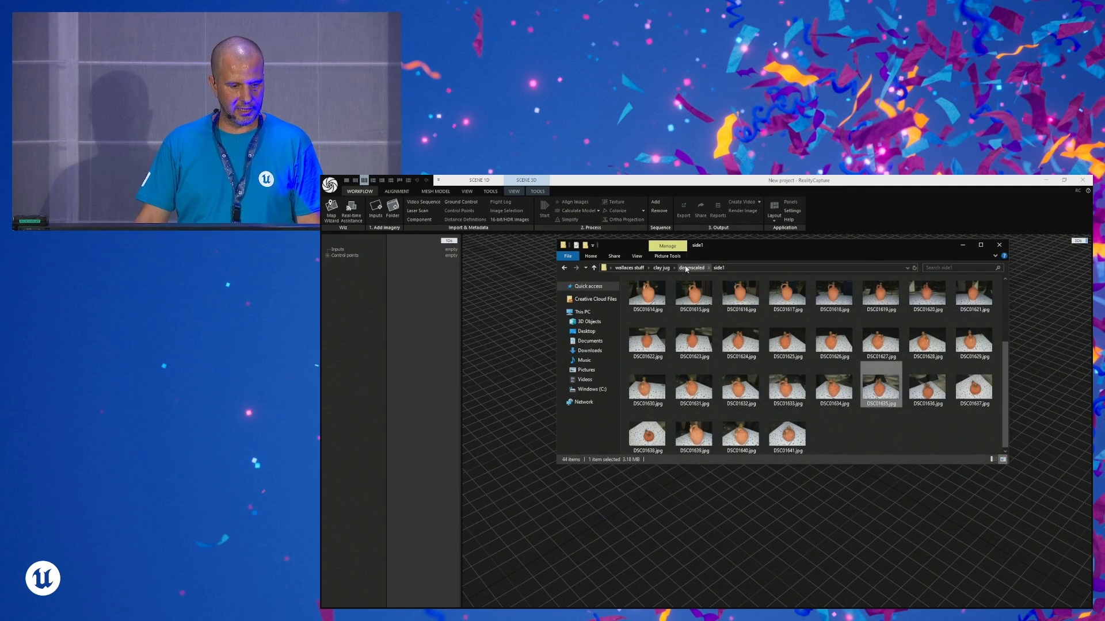
pyautogui.click(688, 269)
pyautogui.moveTo(292, 190); pyautogui.dragTo(295, 192)
pyautogui.click(918, 101)
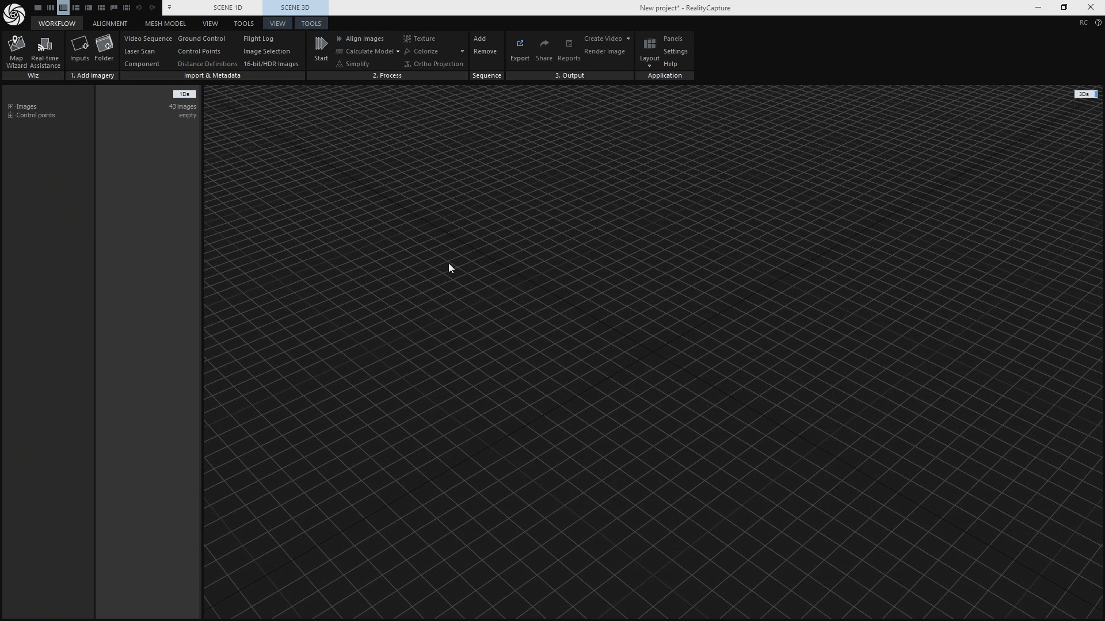
# - Align the imported images and examine the jug's sparse point cloud from several sides
pyautogui.click(110, 23)
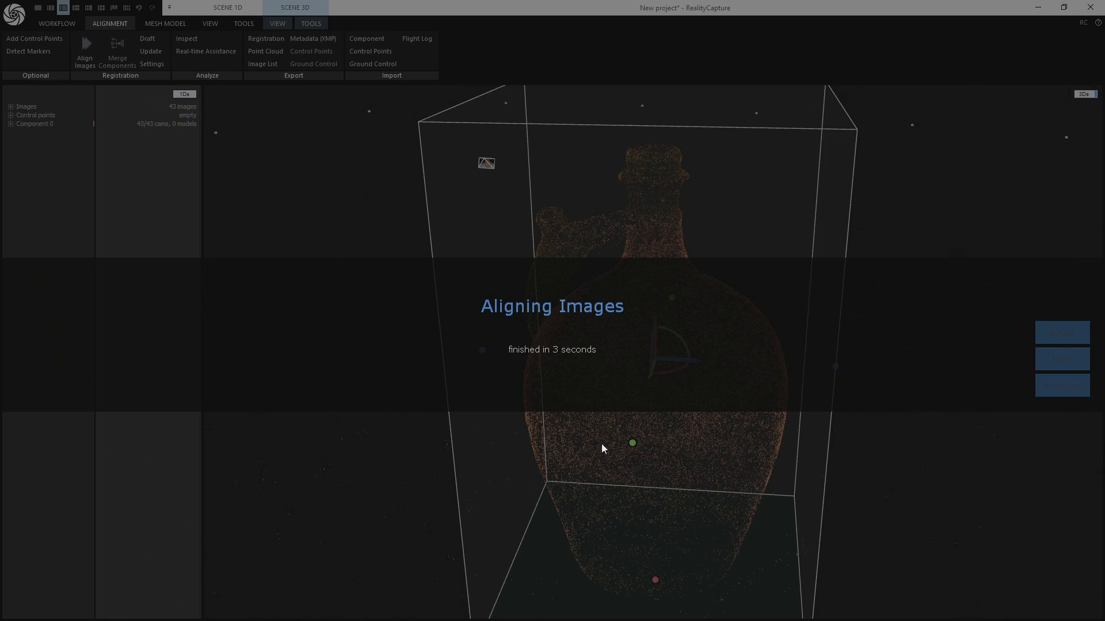
pyautogui.scroll(-6, 650, 402)
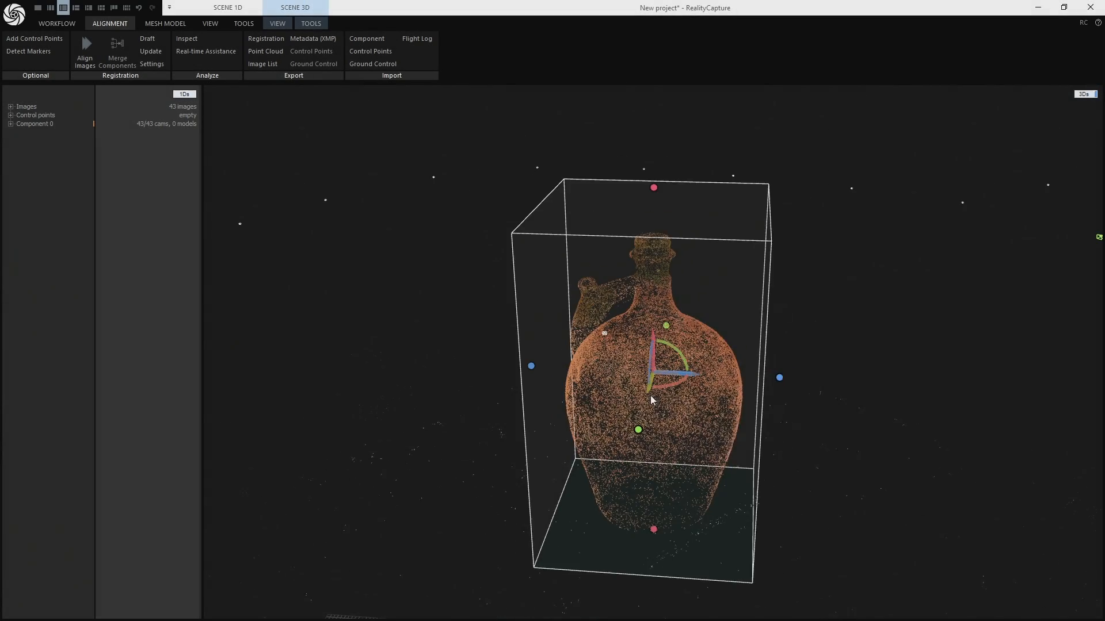
pyautogui.moveTo(651, 438); pyautogui.dragTo(519, 440, button='right')
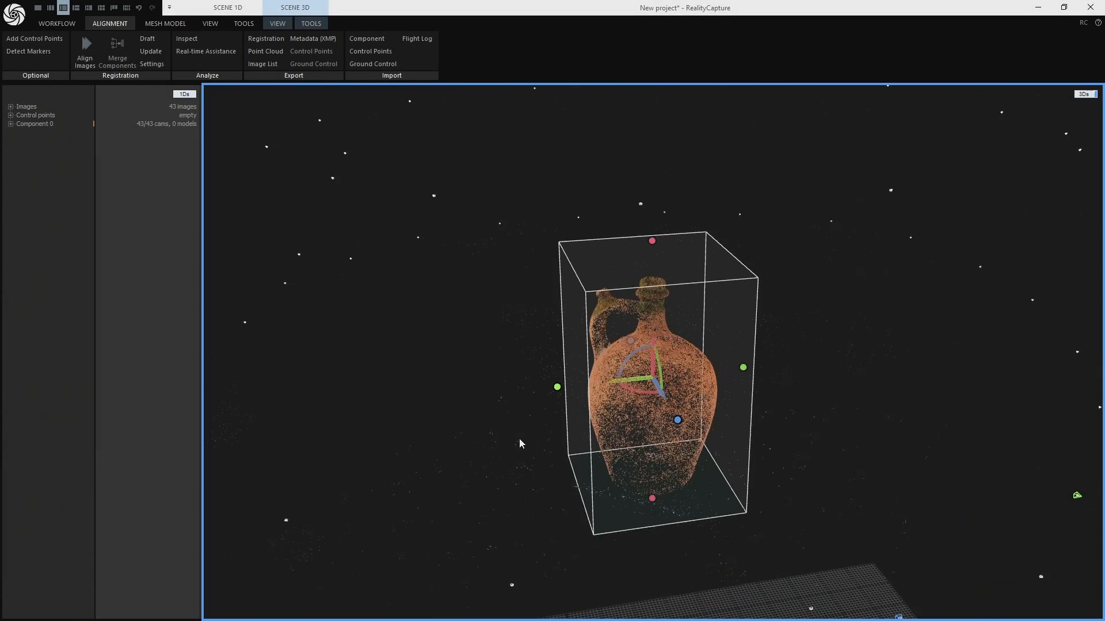
pyautogui.moveTo(650, 455); pyautogui.dragTo(383, 447, button='right')
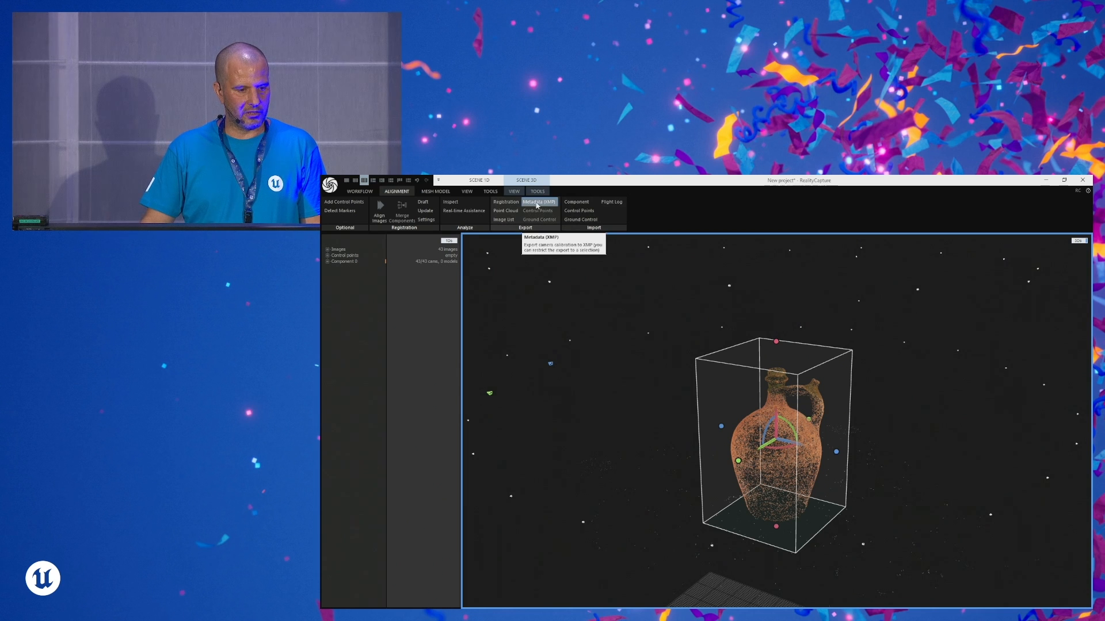
# - Raise the top of the reconstruction region above the jug's neck and slightly adjust its side
pyautogui.moveTo(770, 409); pyautogui.dragTo(840, 452, button='right')
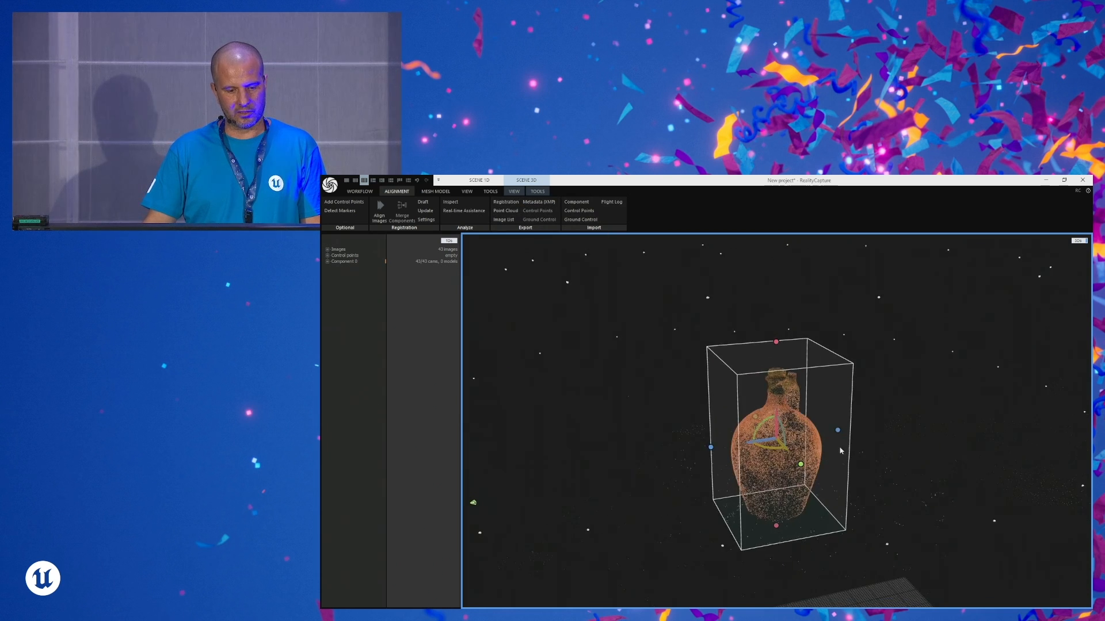
pyautogui.moveTo(776, 341)
pyautogui.mouseDown()
pyautogui.moveTo(777, 362)
pyautogui.moveTo(777, 314)
pyautogui.moveTo(776, 323)
pyautogui.mouseUp()
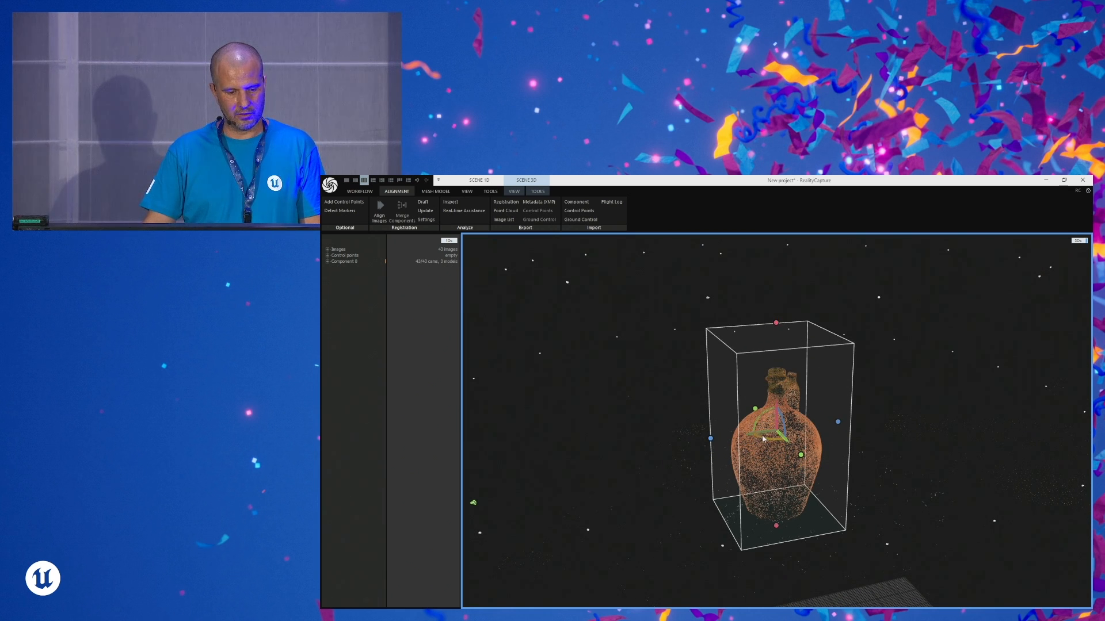
pyautogui.moveTo(838, 423); pyautogui.dragTo(841, 423)
# - Calculate a preview-quality mesh model of the jug within the reconstruction region
pyautogui.moveTo(810, 476); pyautogui.dragTo(735, 467, button='right')
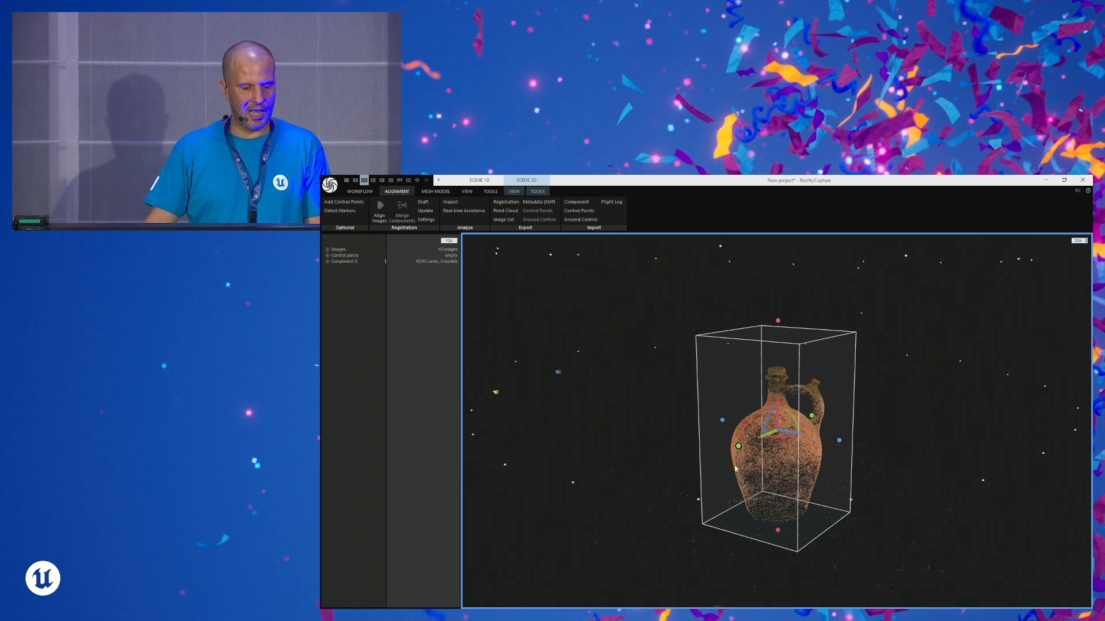
pyautogui.click(435, 191)
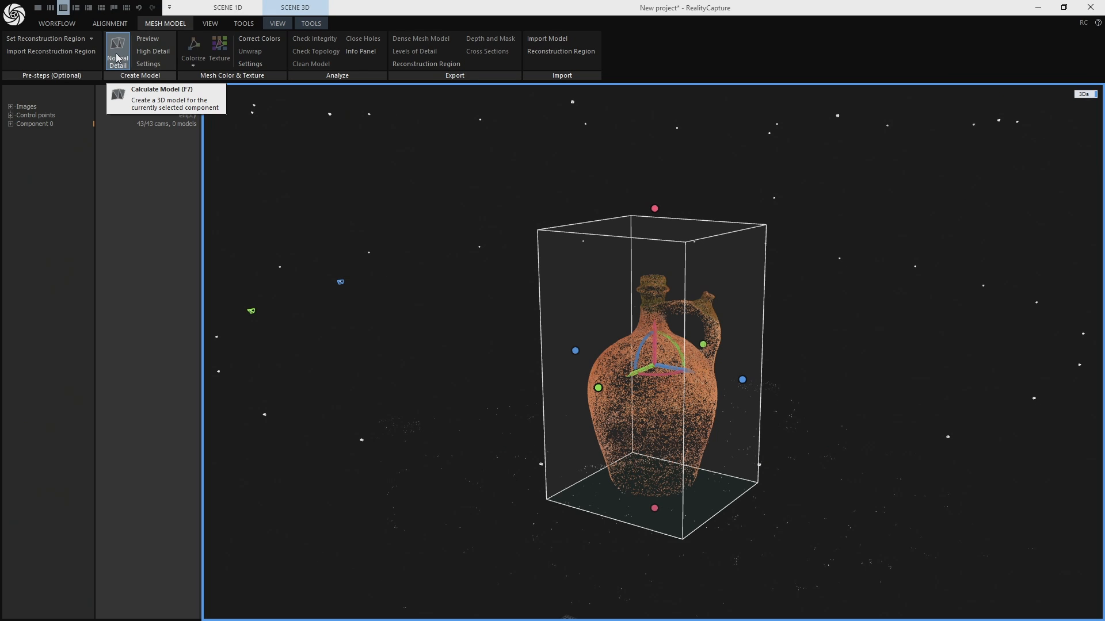
pyautogui.click(148, 39)
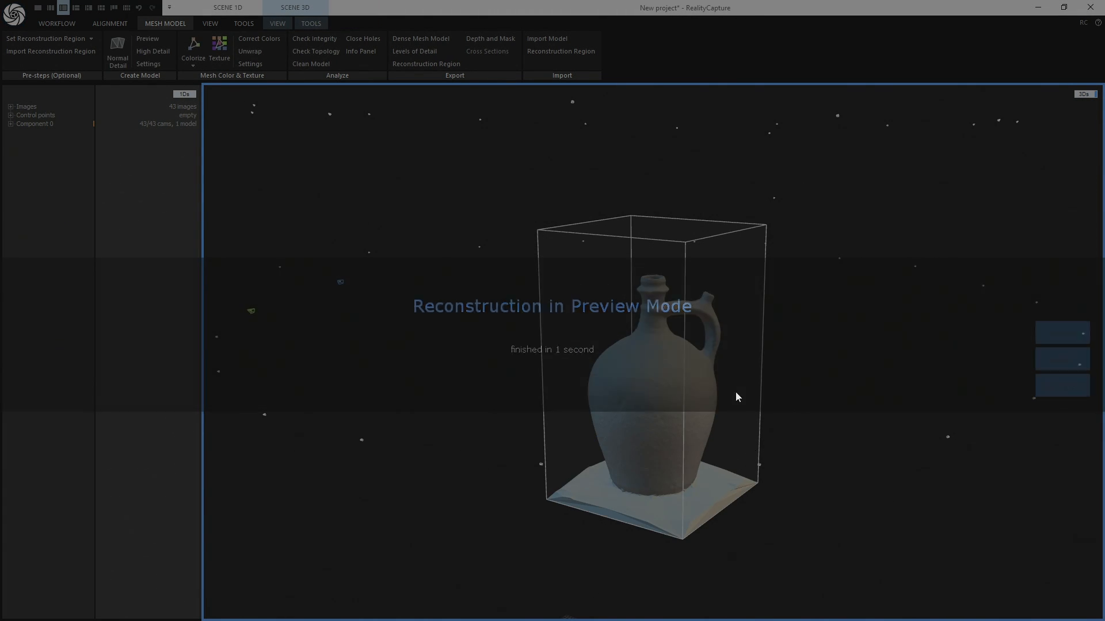
# - Raise the base of the reconstruction region to just above the table surface beneath the jug
pyautogui.moveTo(632, 454); pyautogui.dragTo(687, 444)
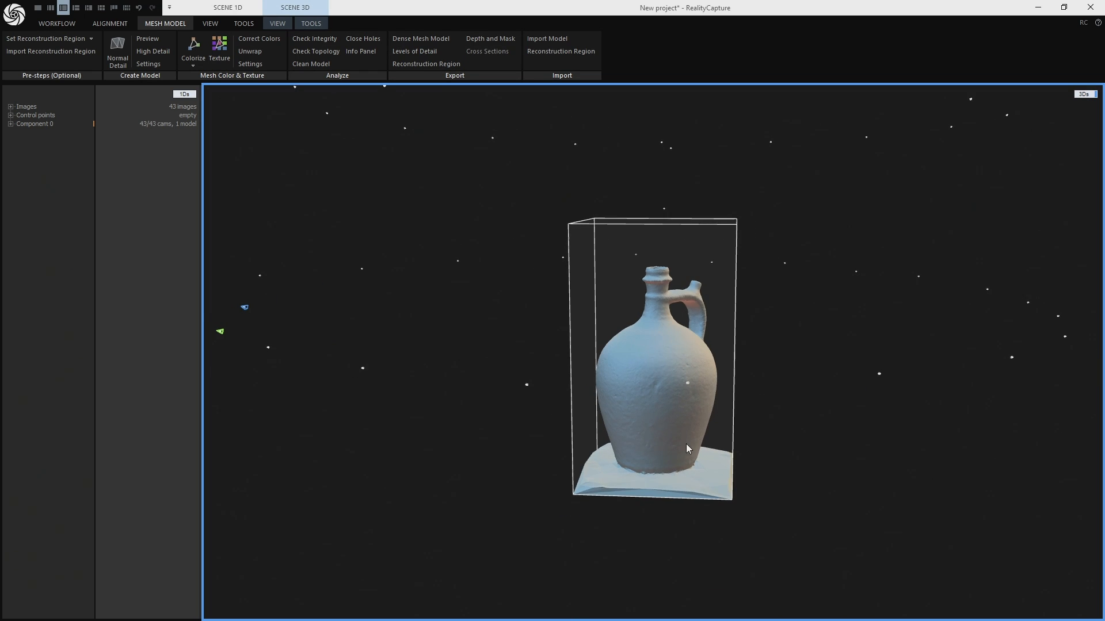
pyautogui.click(647, 501)
pyautogui.moveTo(658, 493); pyautogui.dragTo(684, 490)
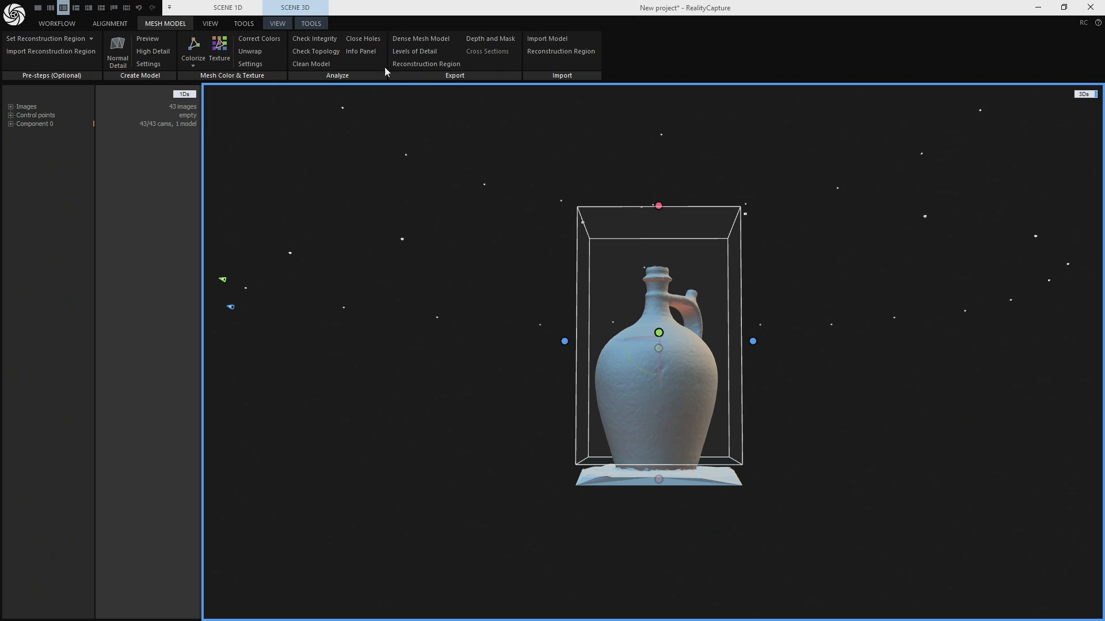
# - Cut the model by box, removing the mesh outside the region with cut holes filled, and examine the isolated jug
pyautogui.click(309, 23)
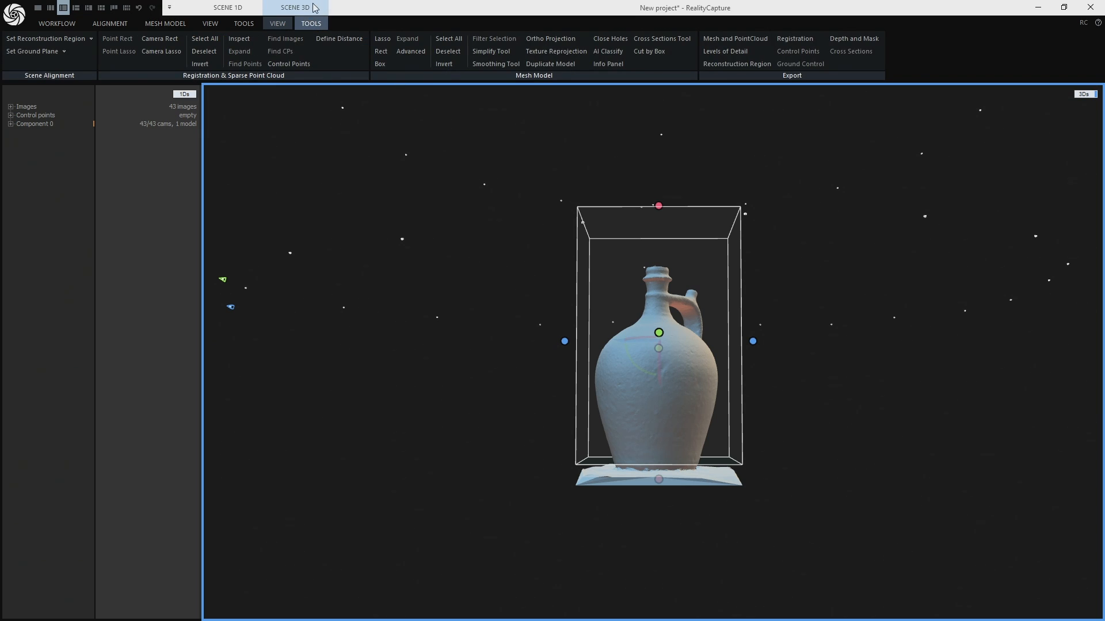
pyautogui.click(647, 54)
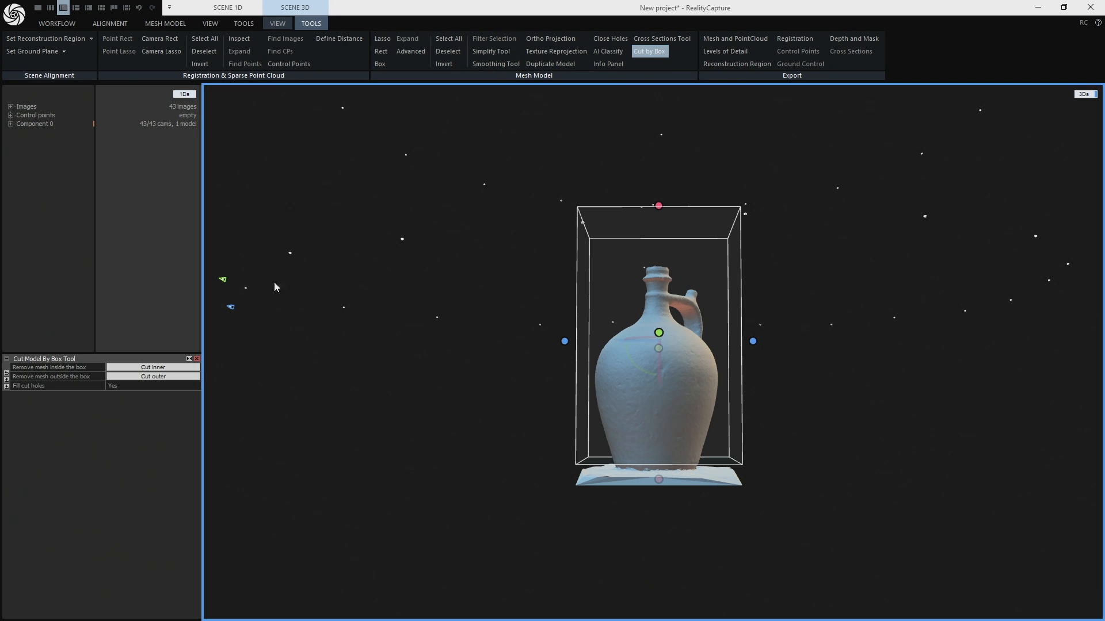
pyautogui.click(153, 376)
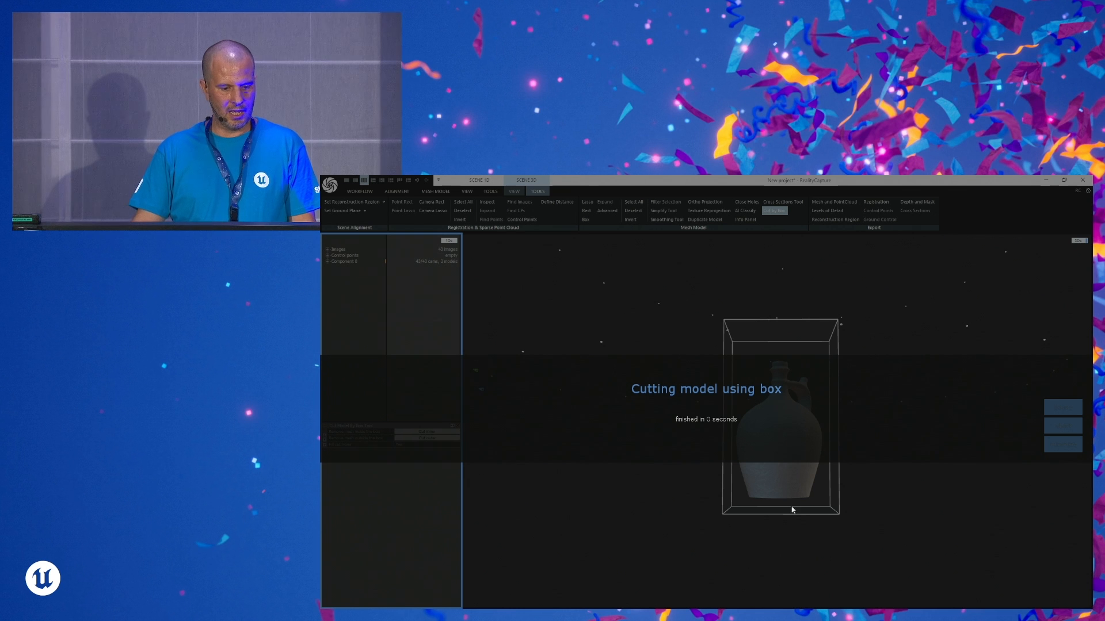
pyautogui.scroll(2, 793, 453)
pyautogui.moveTo(794, 453); pyautogui.dragTo(781, 464, button='right')
pyautogui.scroll(-3, 788, 454)
pyautogui.scroll(-1, 789, 457)
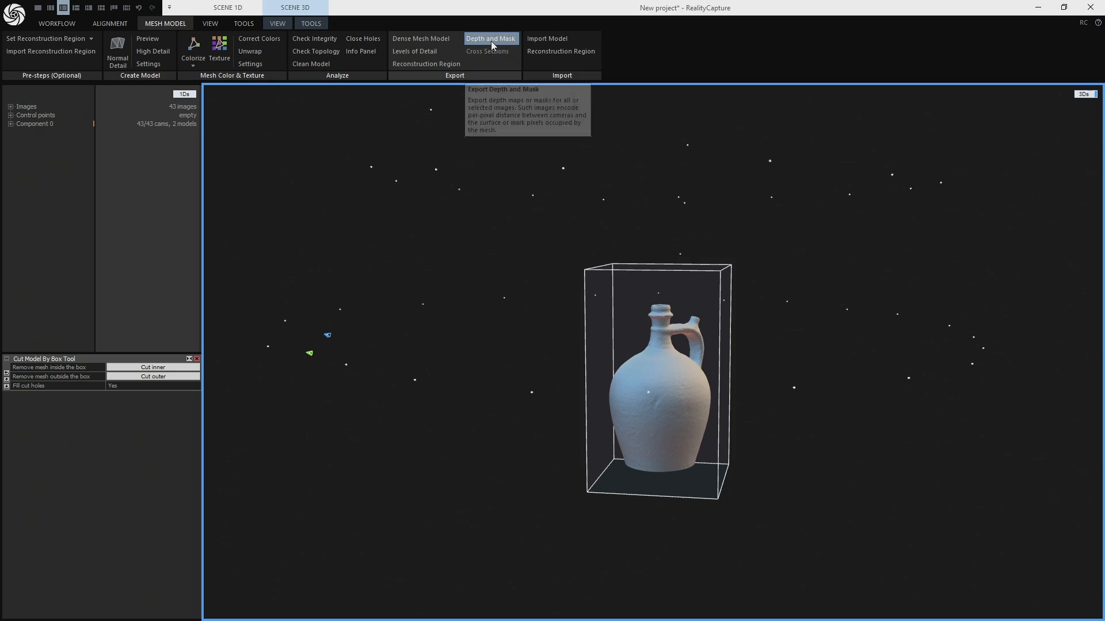
# - Export mesh masks without camera depths into the downscaled side1 folder, keeping the original file names
pyautogui.click(490, 39)
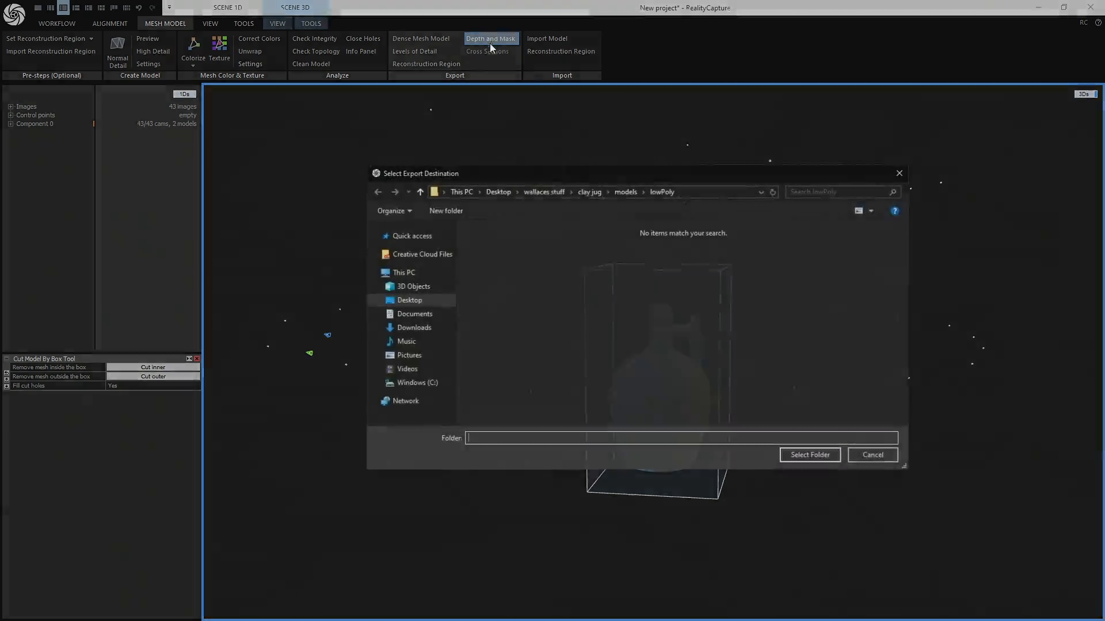
pyautogui.click(625, 191)
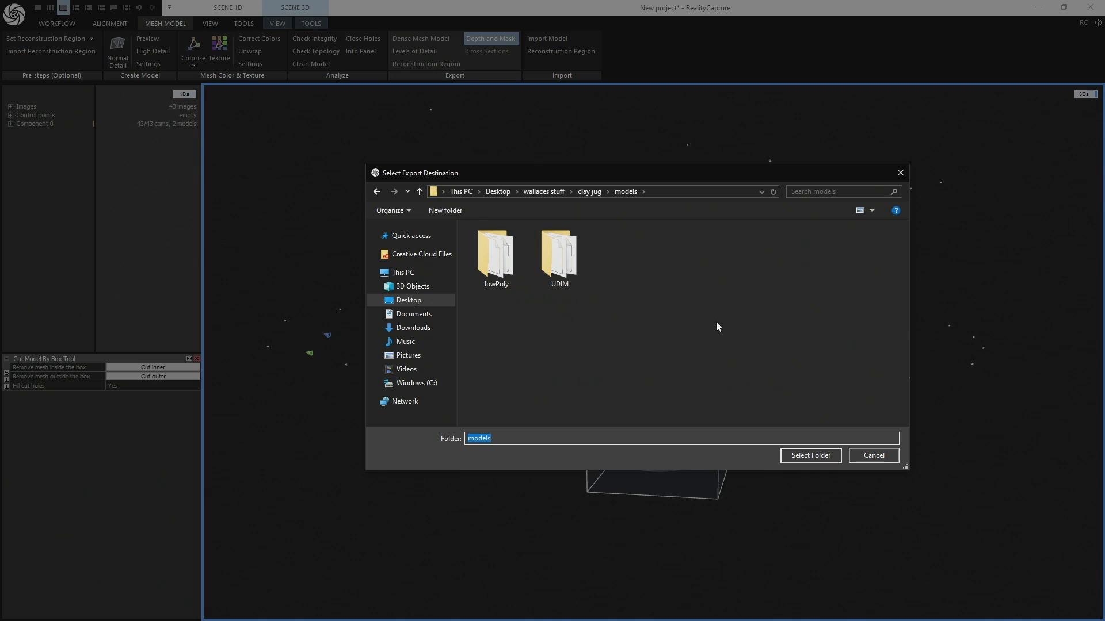
pyautogui.click(589, 191)
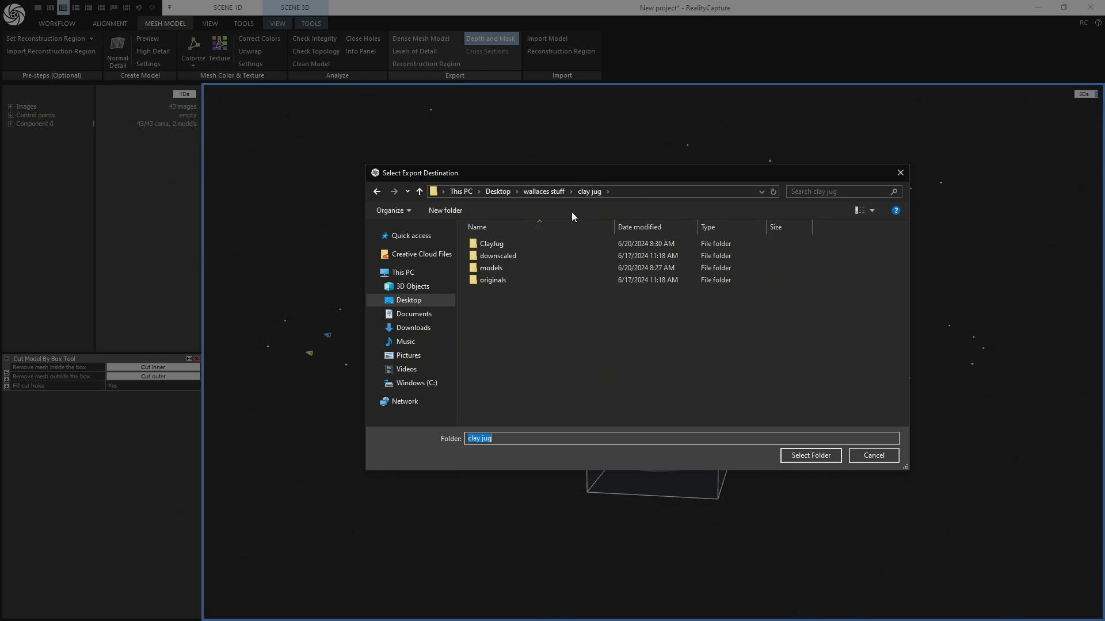
pyautogui.doubleClick(495, 245)
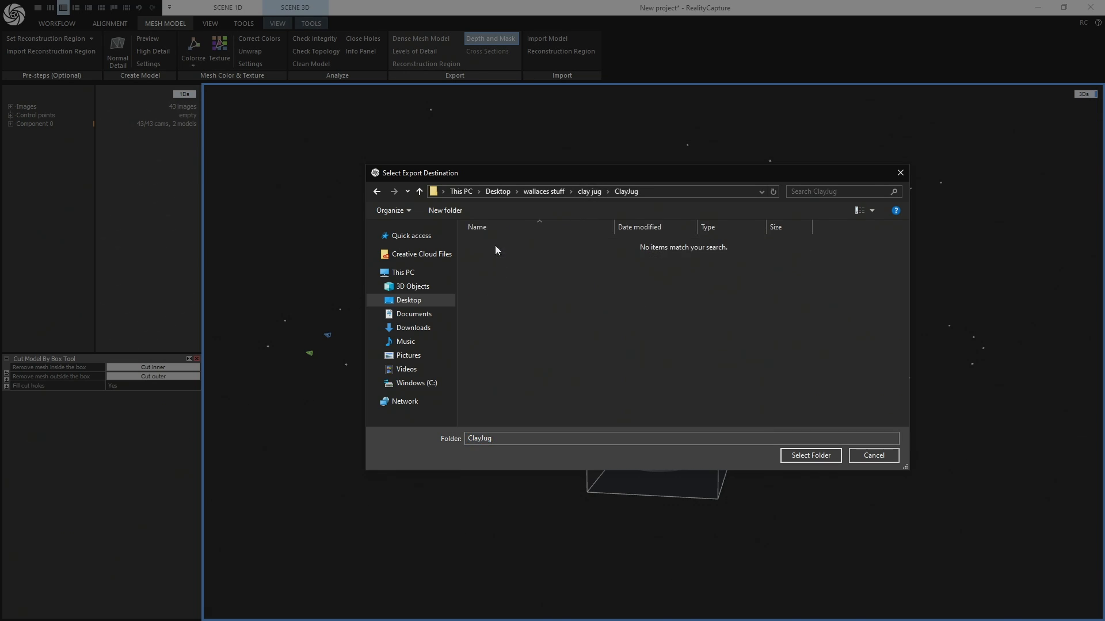
pyautogui.click(584, 192)
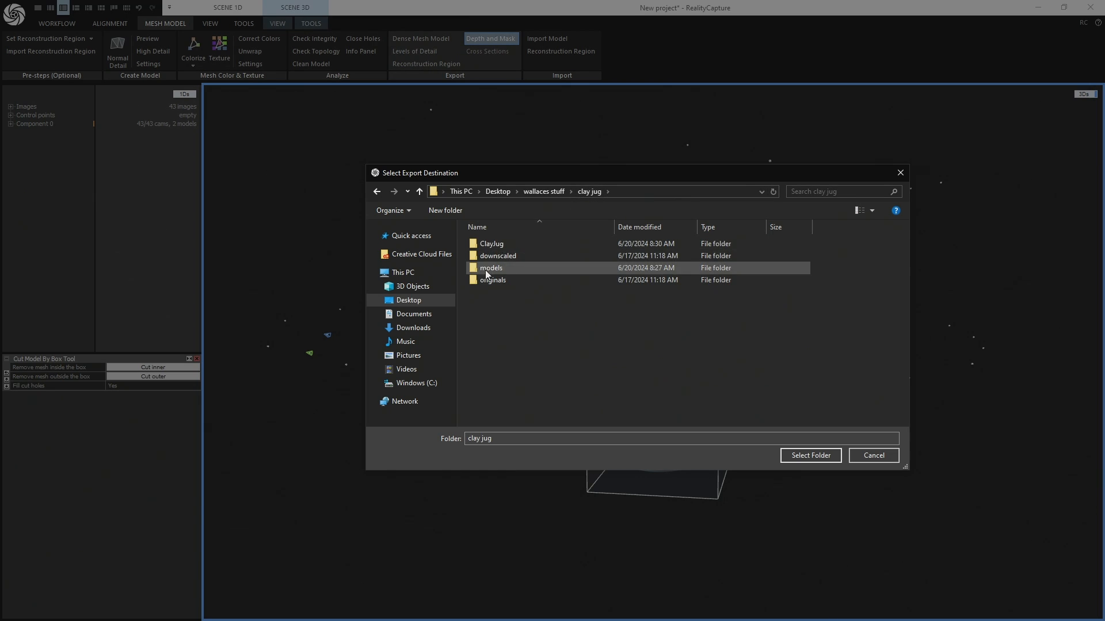
pyautogui.doubleClick(498, 256)
pyautogui.doubleClick(490, 244)
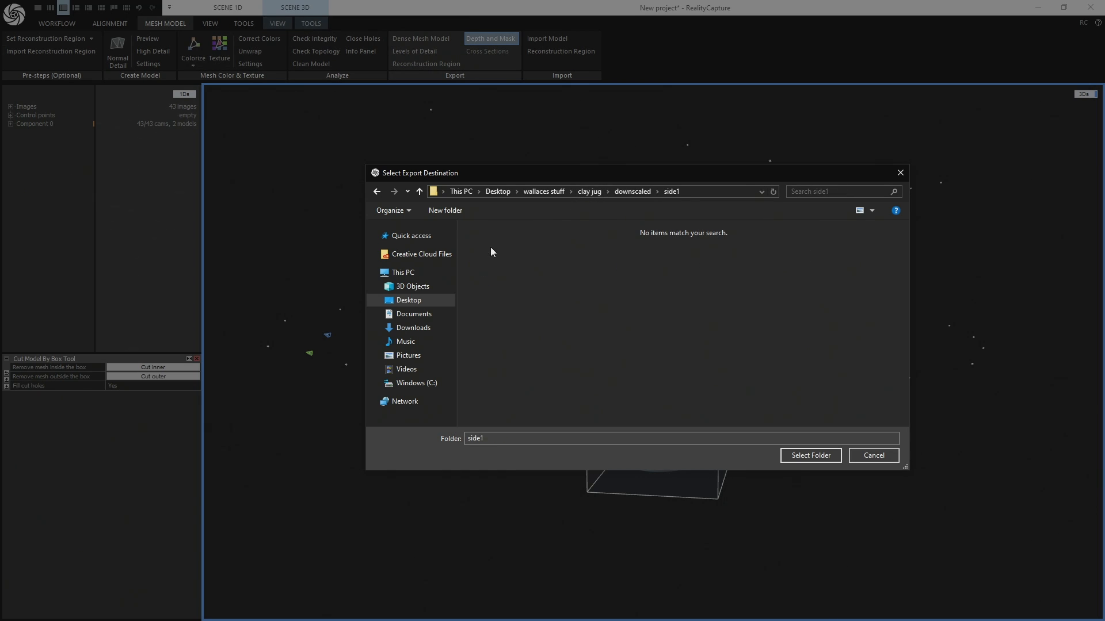
pyautogui.click(810, 456)
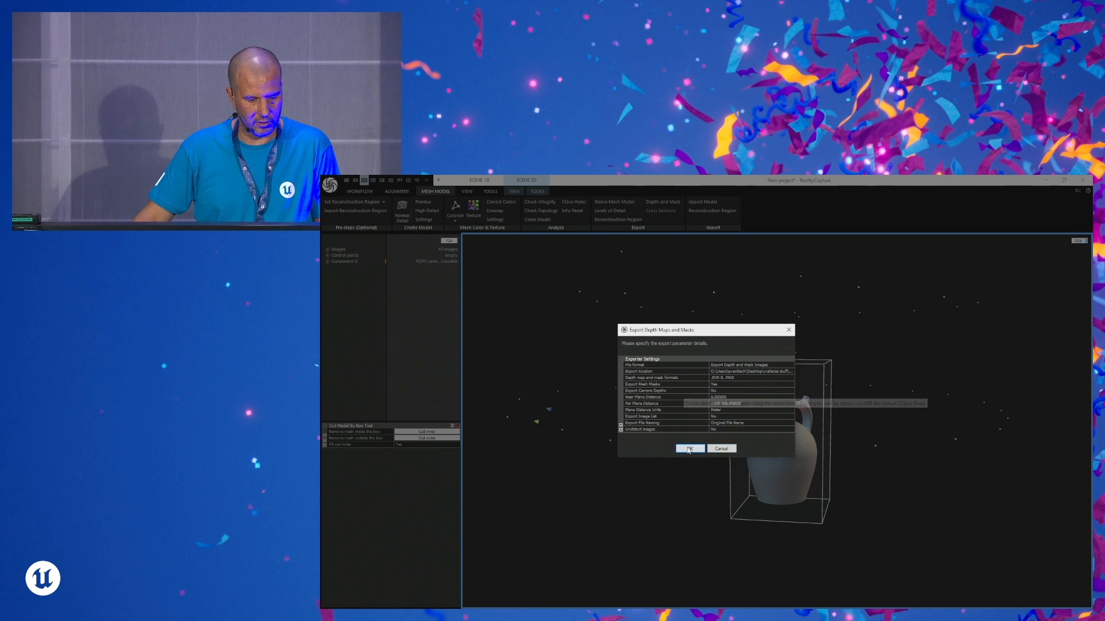
pyautogui.click(529, 392)
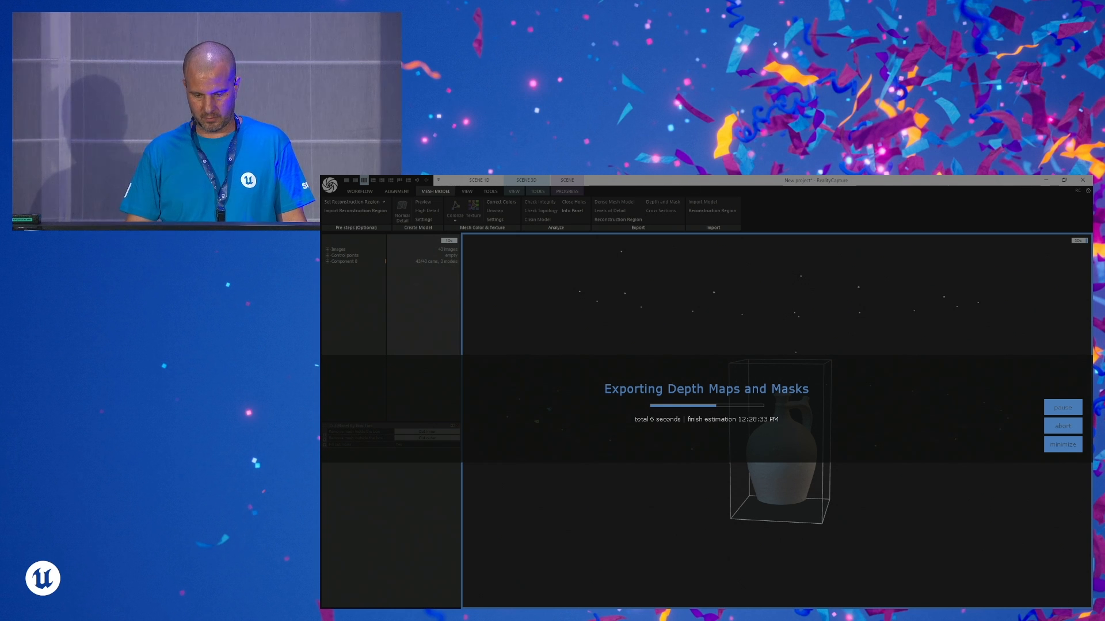
# - Open the side1 folder in File Explorer to examine the exported mask images beside the photos
pyautogui.doubleClick(654, 293)
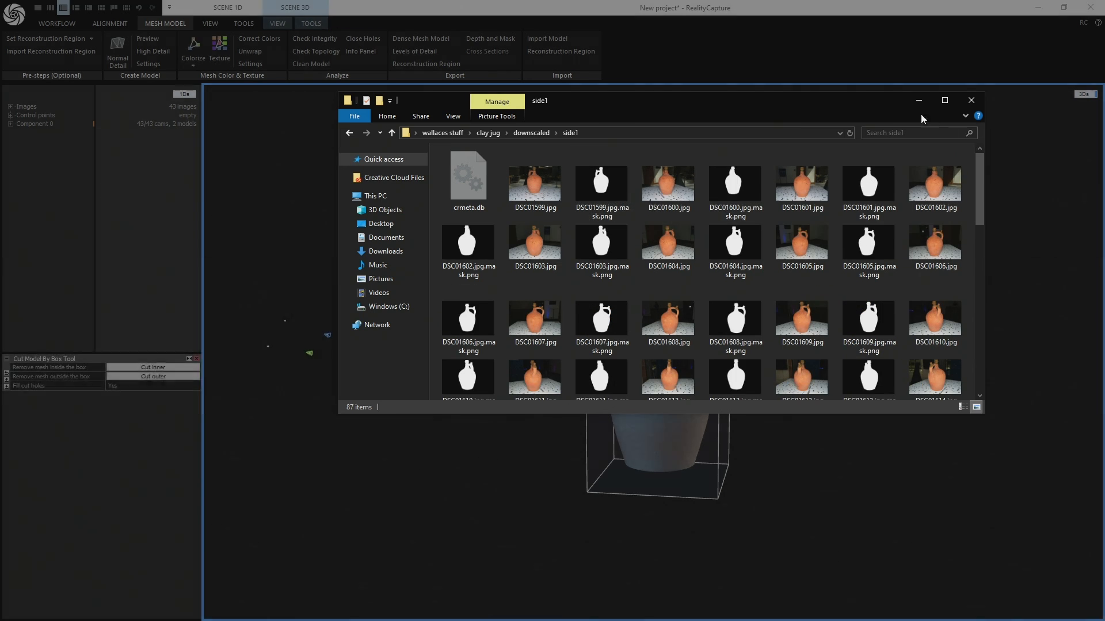
# - Close the side1 folder window and start a new project without saving the current one
pyautogui.click(971, 101)
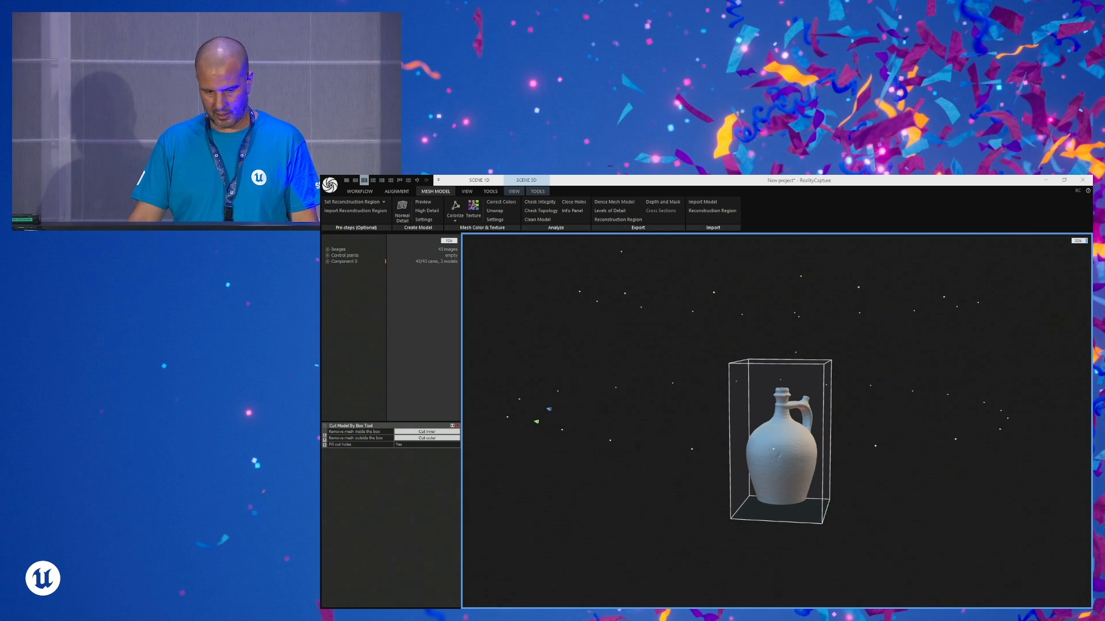
pyautogui.press('super+e')
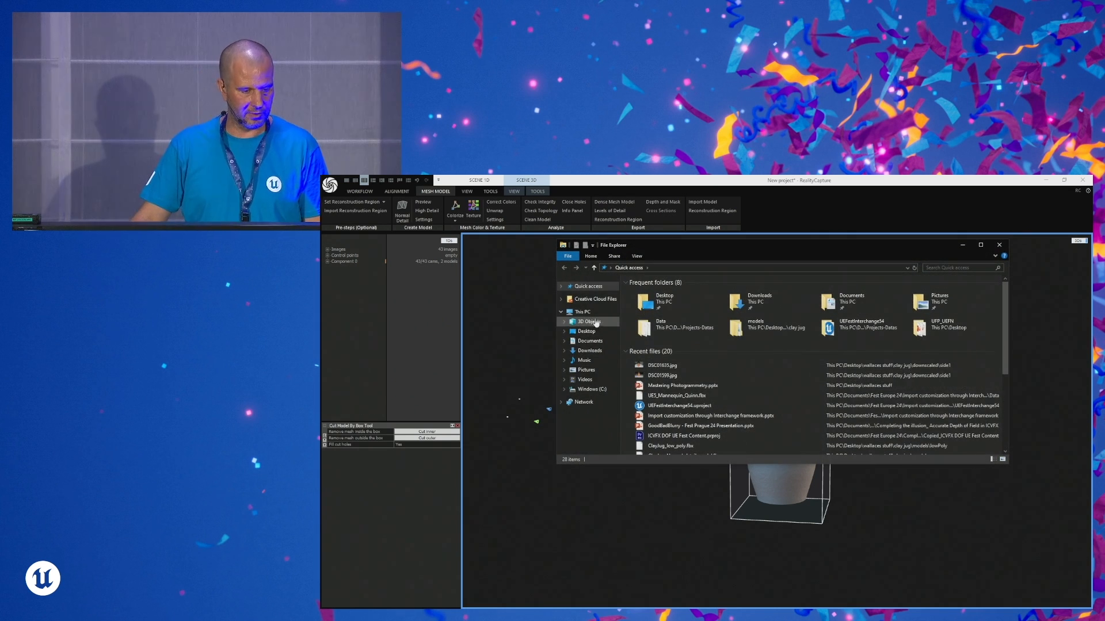
pyautogui.click(417, 247)
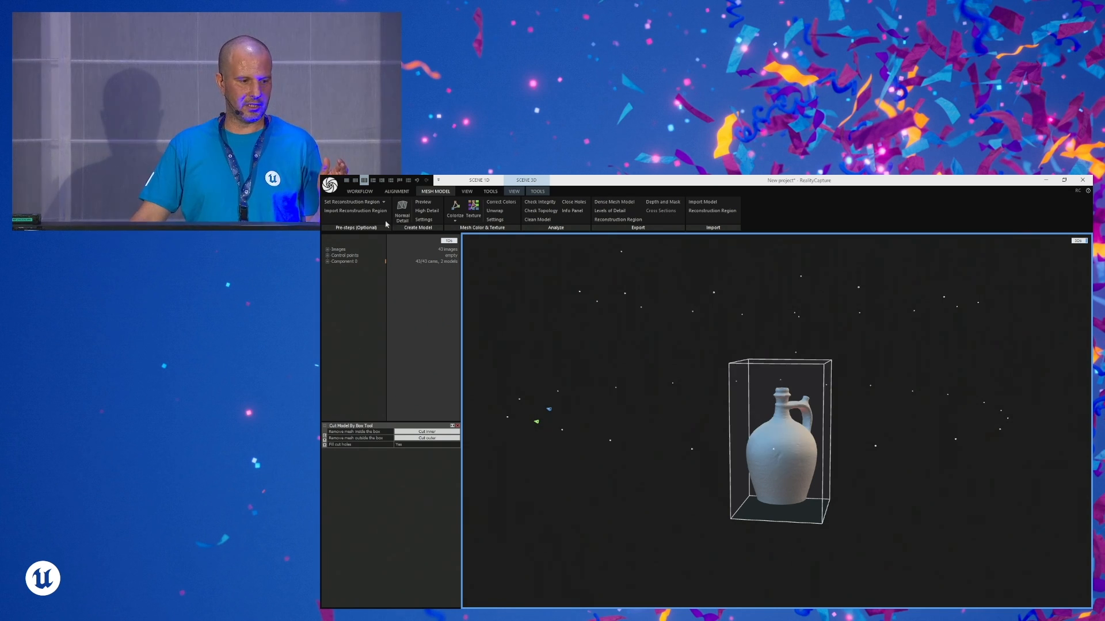
pyautogui.click(330, 185)
pyautogui.click(345, 212)
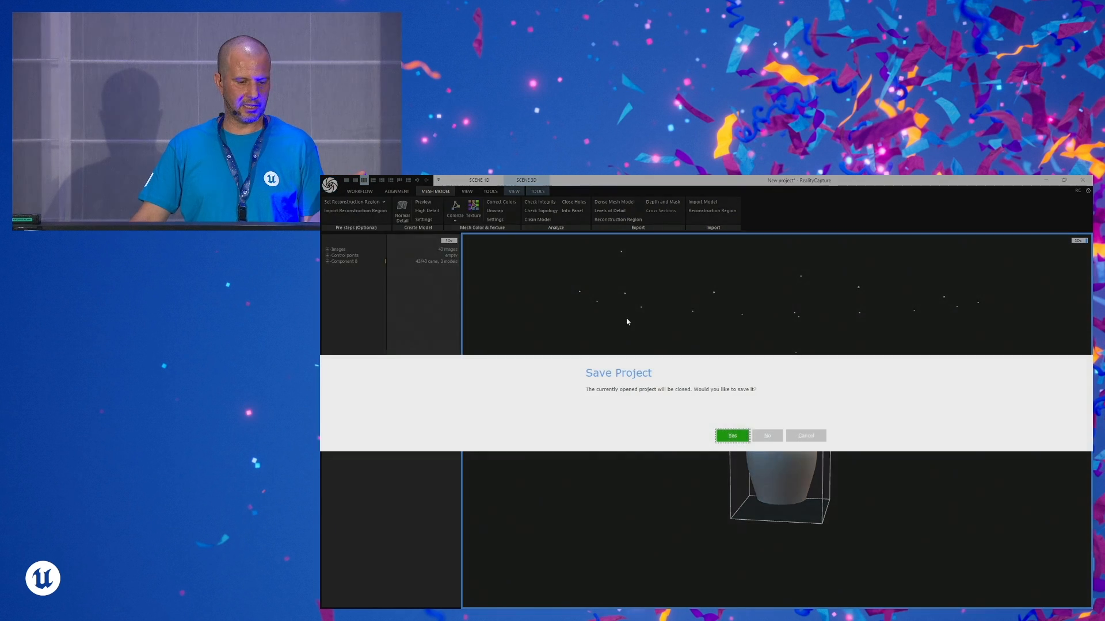
pyautogui.click(767, 435)
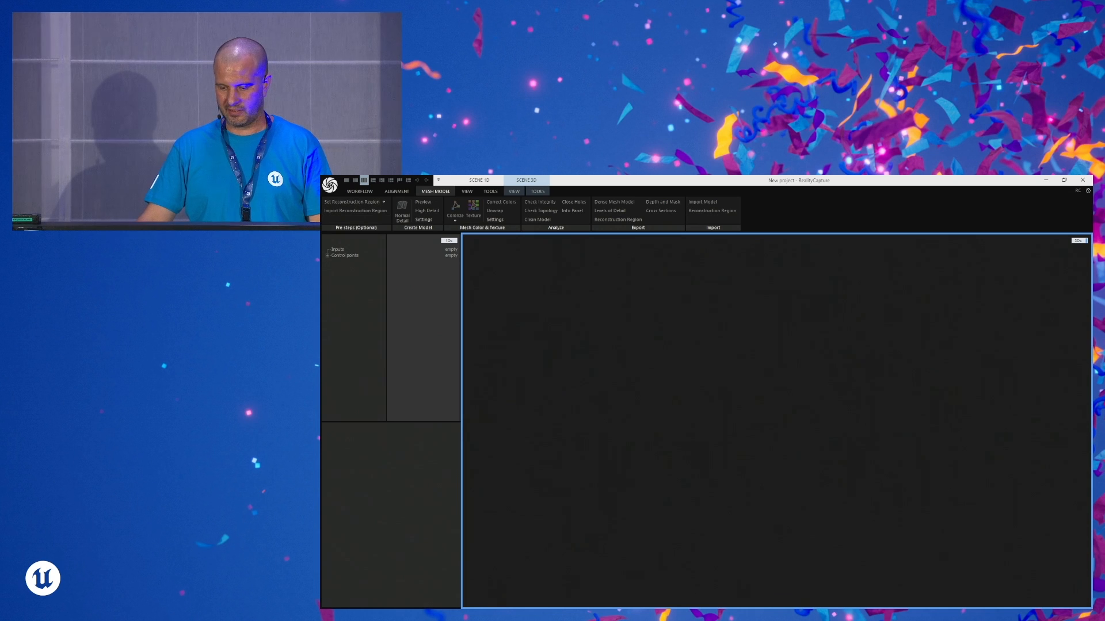
# - Import the side2 folder from the downscaled clay jug photos and display DSC01558.jpg of the upside-down jug
pyautogui.press('super+e')
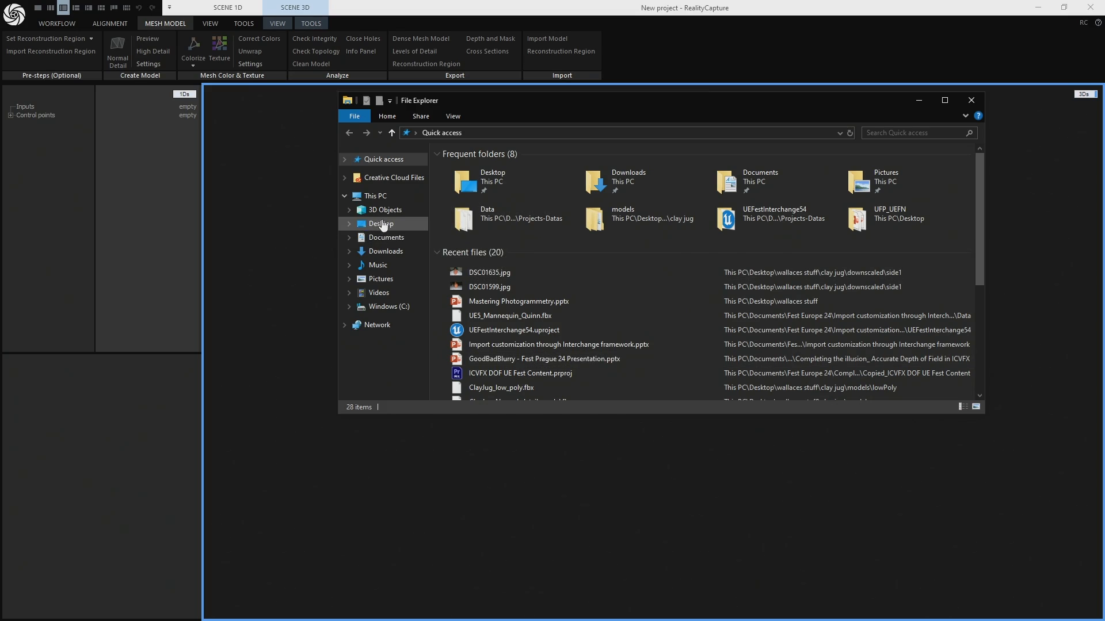
pyautogui.click(381, 224)
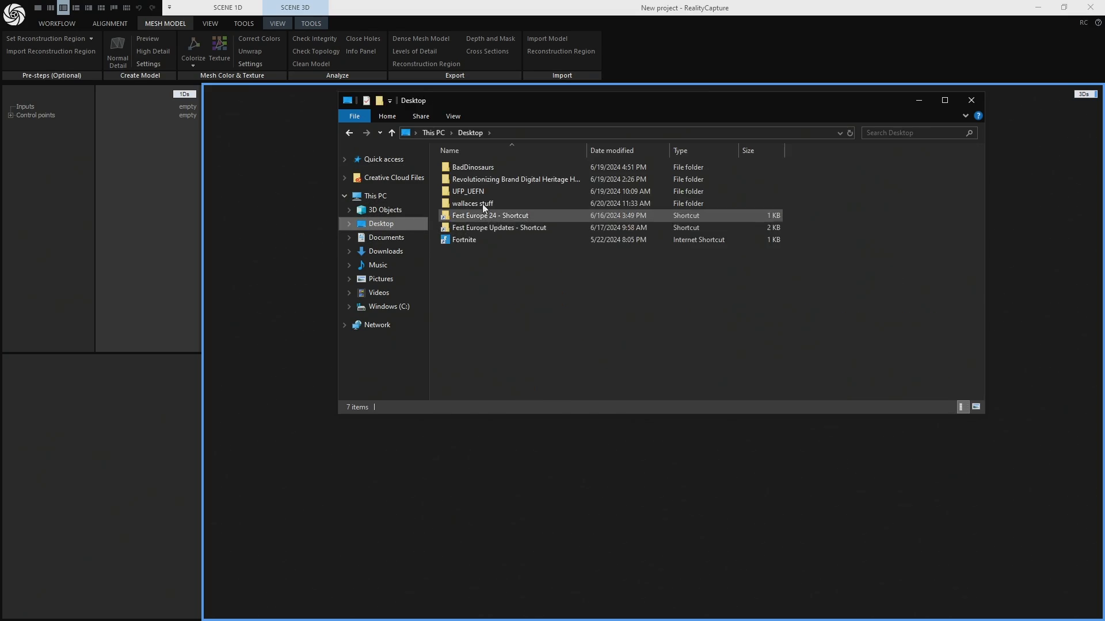
pyautogui.doubleClick(470, 204)
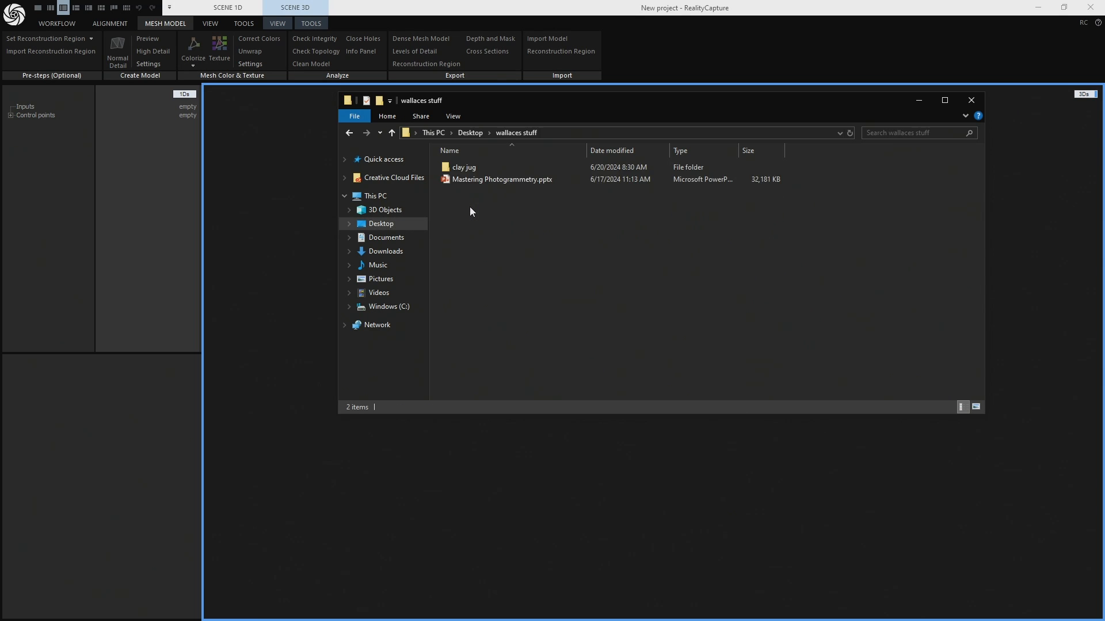
pyautogui.doubleClick(464, 170)
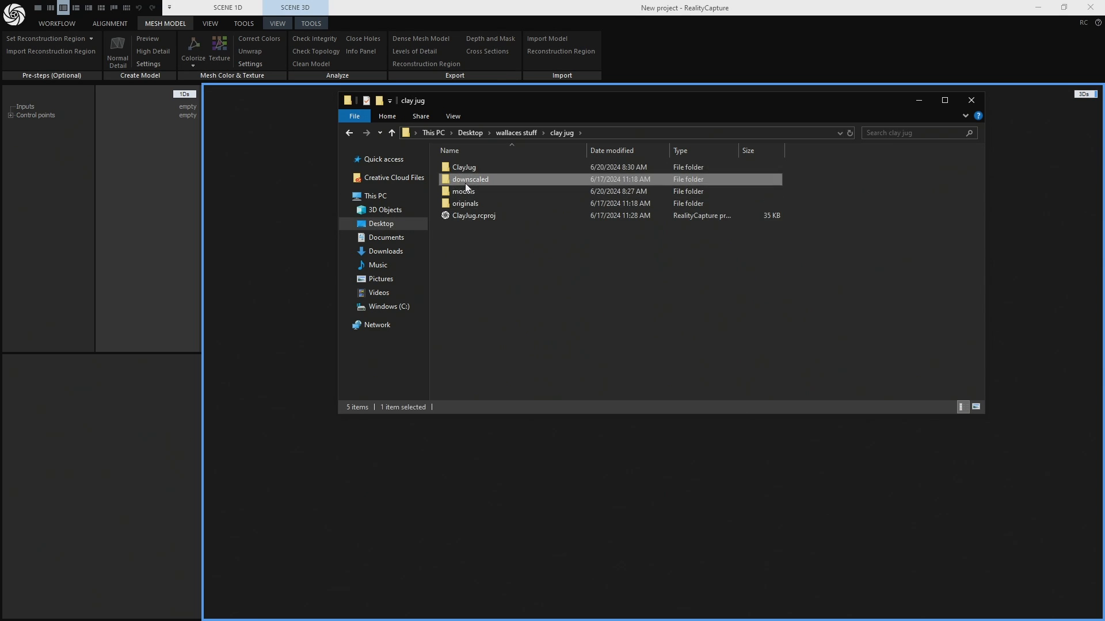
pyautogui.doubleClick(465, 183)
pyautogui.moveTo(464, 179); pyautogui.dragTo(271, 219)
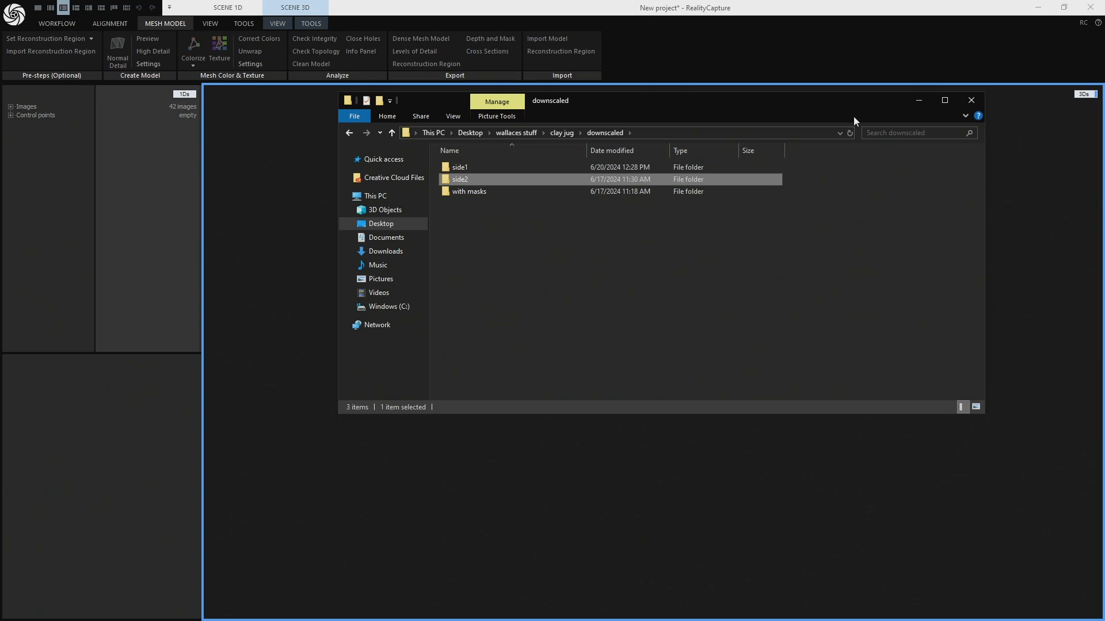
pyautogui.click(919, 103)
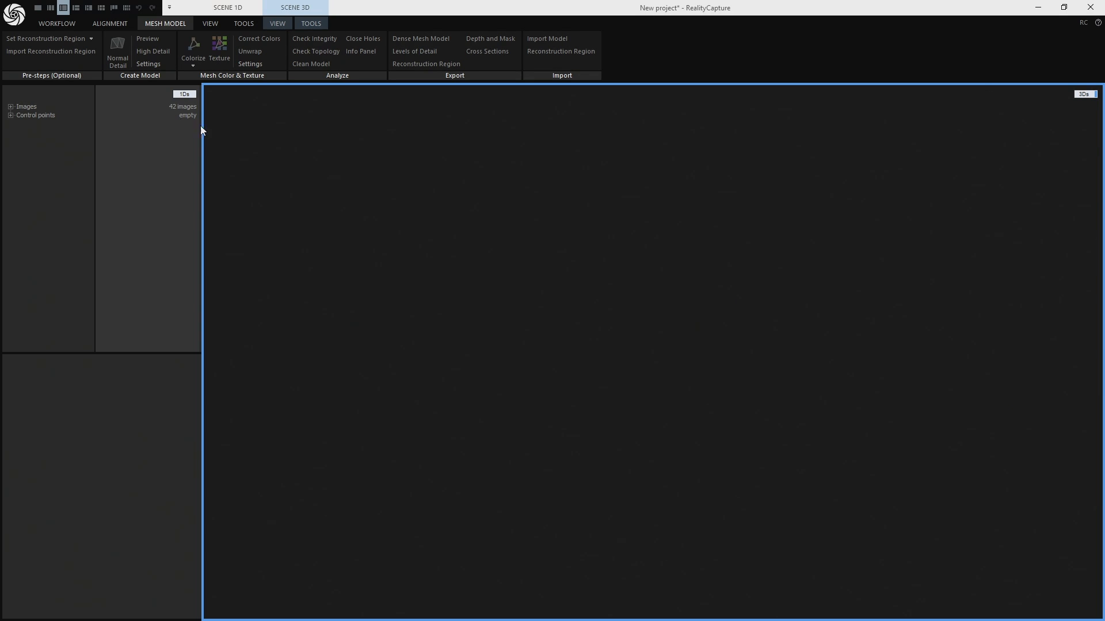
pyautogui.click(10, 108)
pyautogui.doubleClick(46, 124)
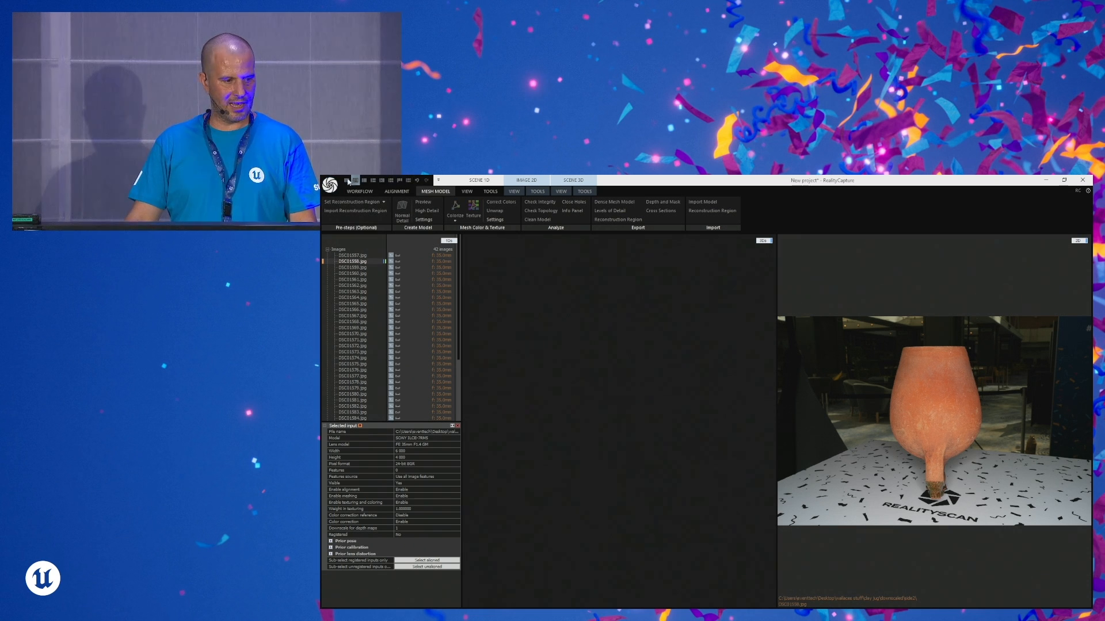
# - Start another new project without saving and import the side1 and side2 folders from the downscaled "with masks" folder
pyautogui.click(330, 185)
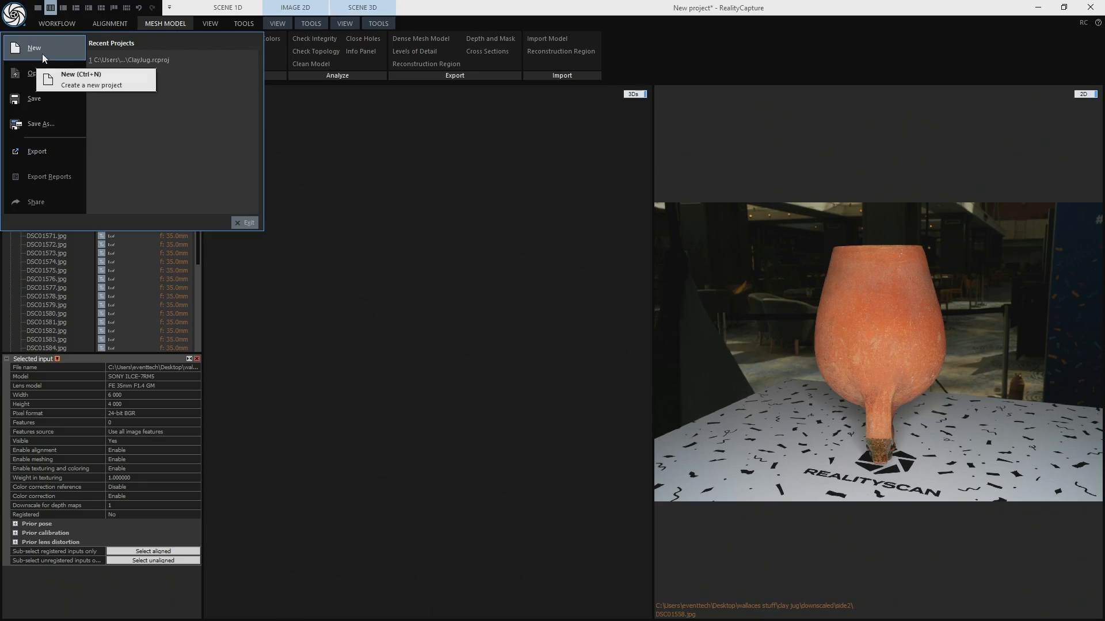
pyautogui.click(349, 212)
pyautogui.click(639, 372)
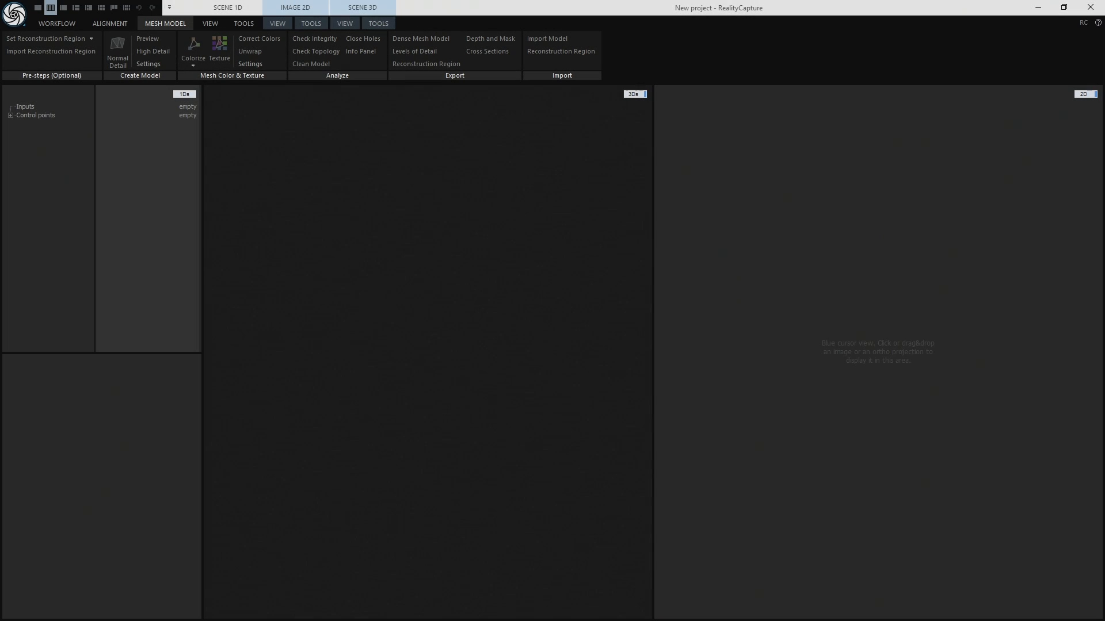
pyautogui.hotkey('alt', 'Tab')
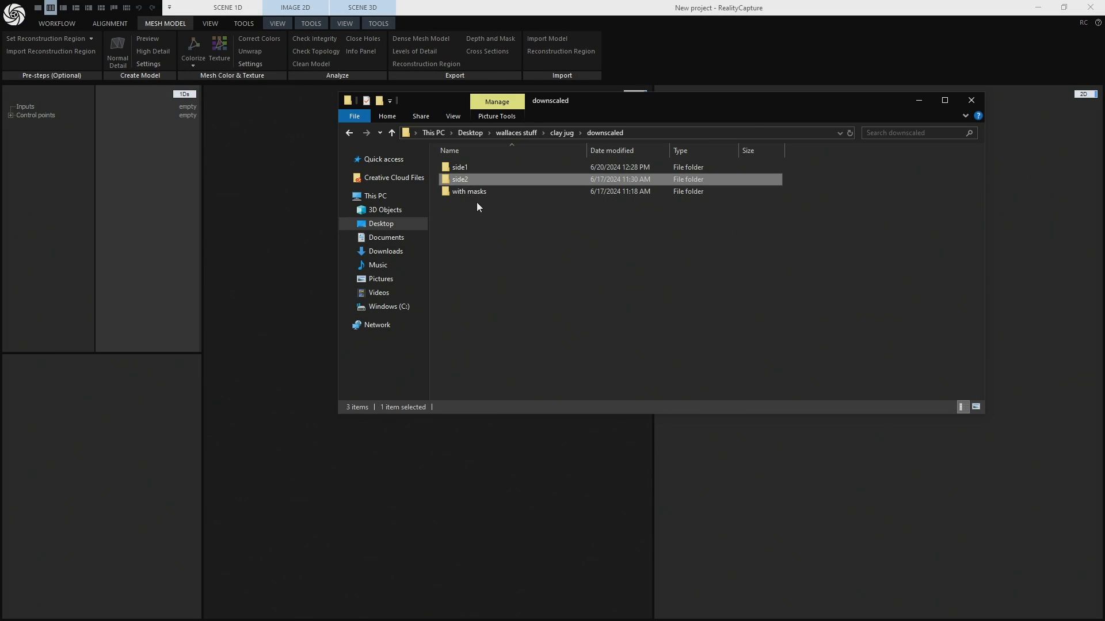
pyautogui.doubleClick(461, 192)
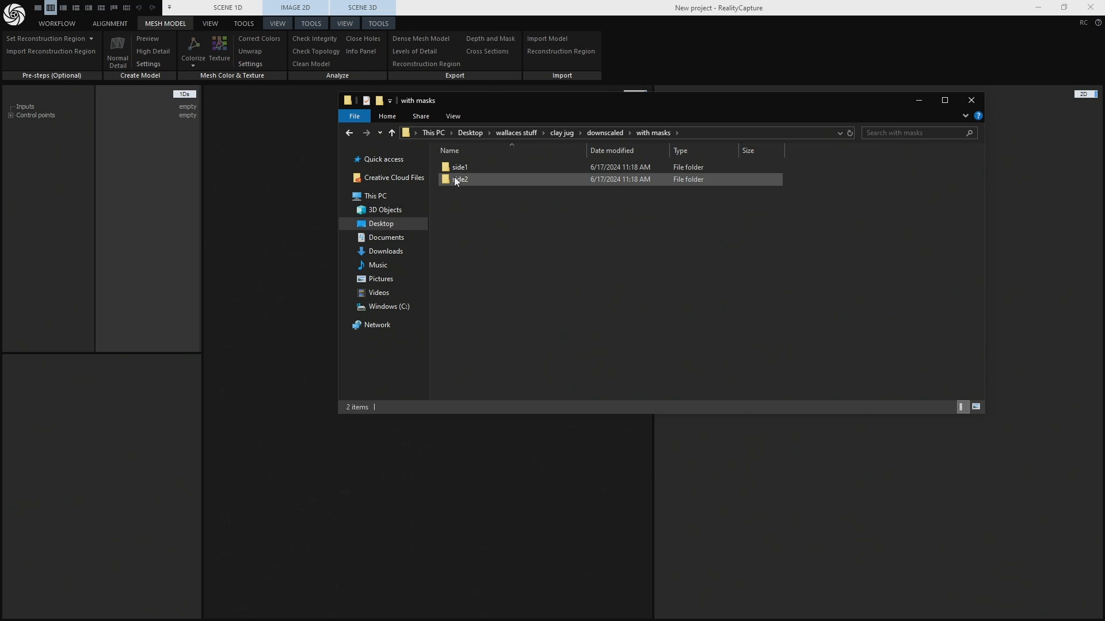
pyautogui.moveTo(456, 195); pyautogui.dragTo(466, 171)
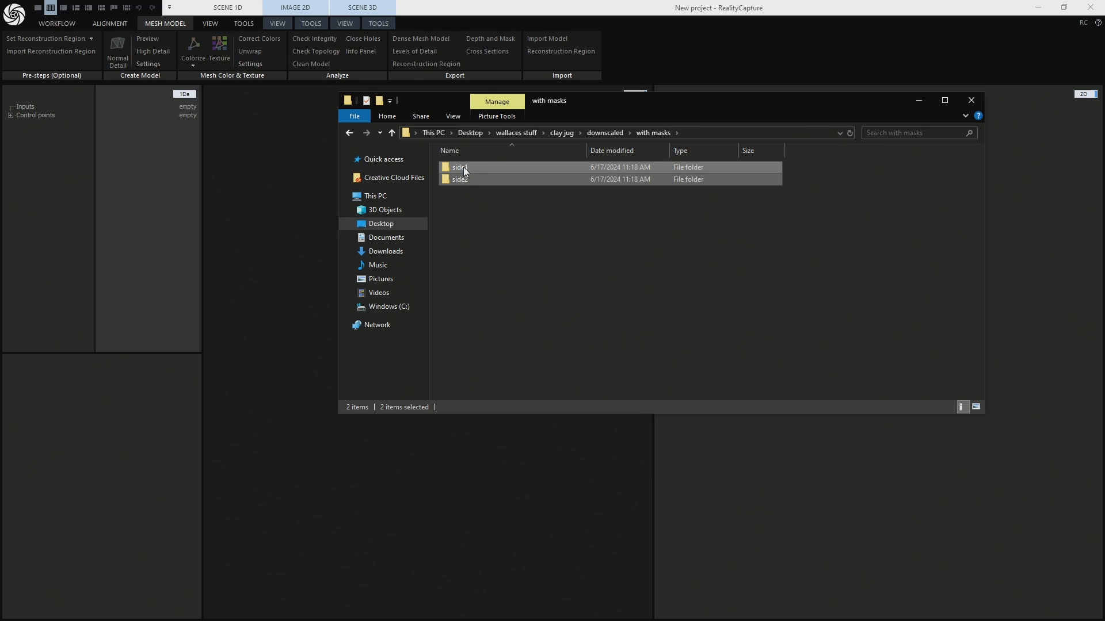
pyautogui.moveTo(272, 160); pyautogui.dragTo(267, 161)
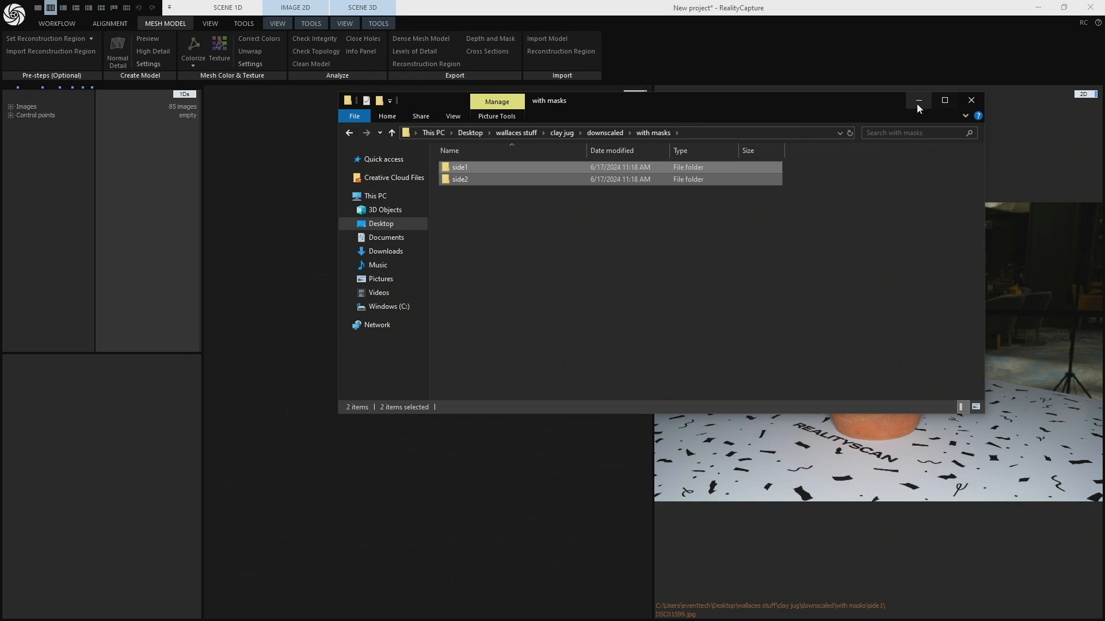
pyautogui.click(918, 102)
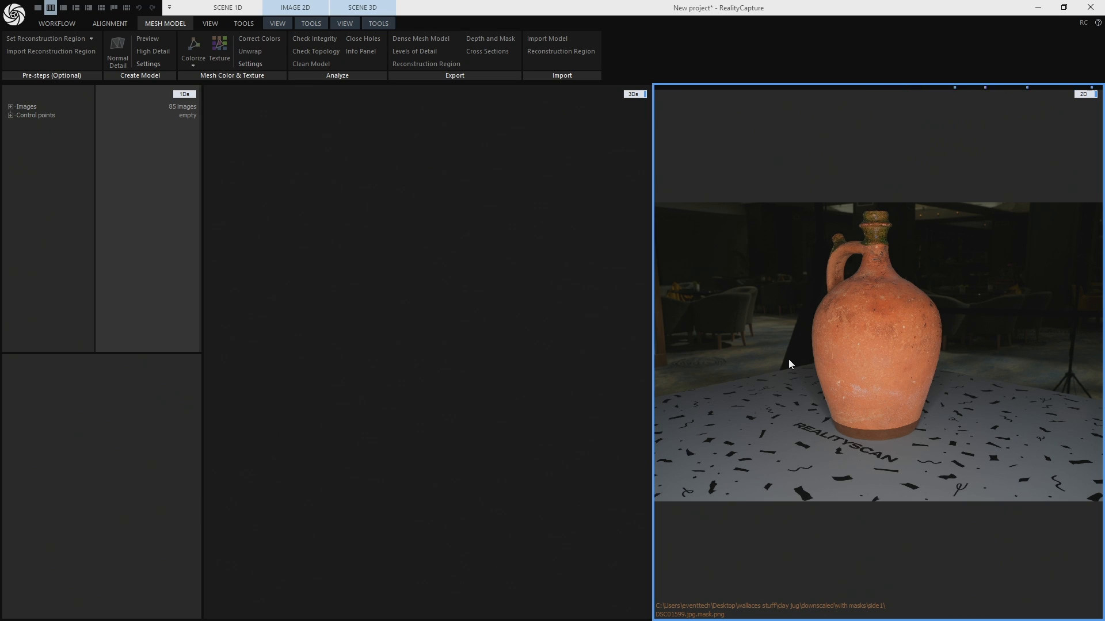
# - Open the recent project ClayJug.rcproj without saving the current one and reset the 3D view to its default state
pyautogui.click(15, 15)
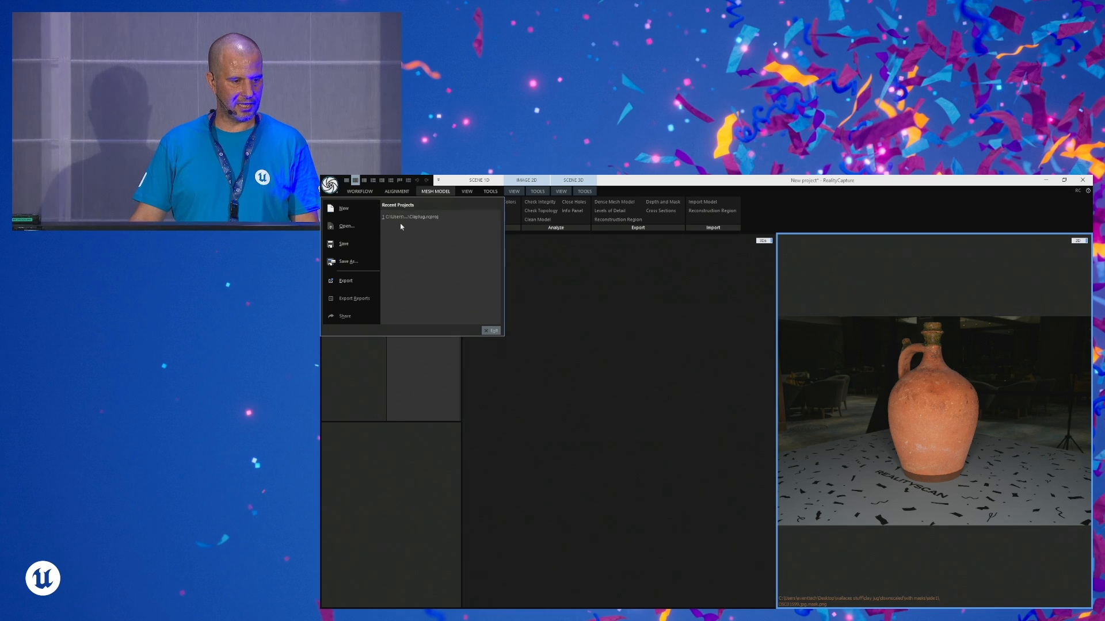
pyautogui.click(406, 217)
pyautogui.click(757, 436)
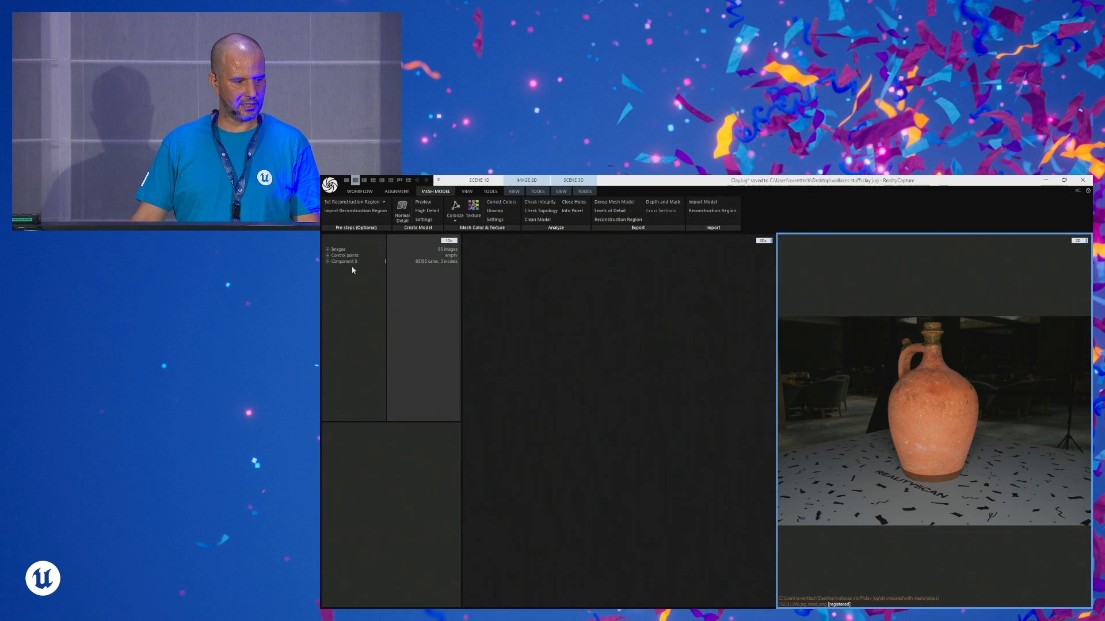
pyautogui.click(581, 276)
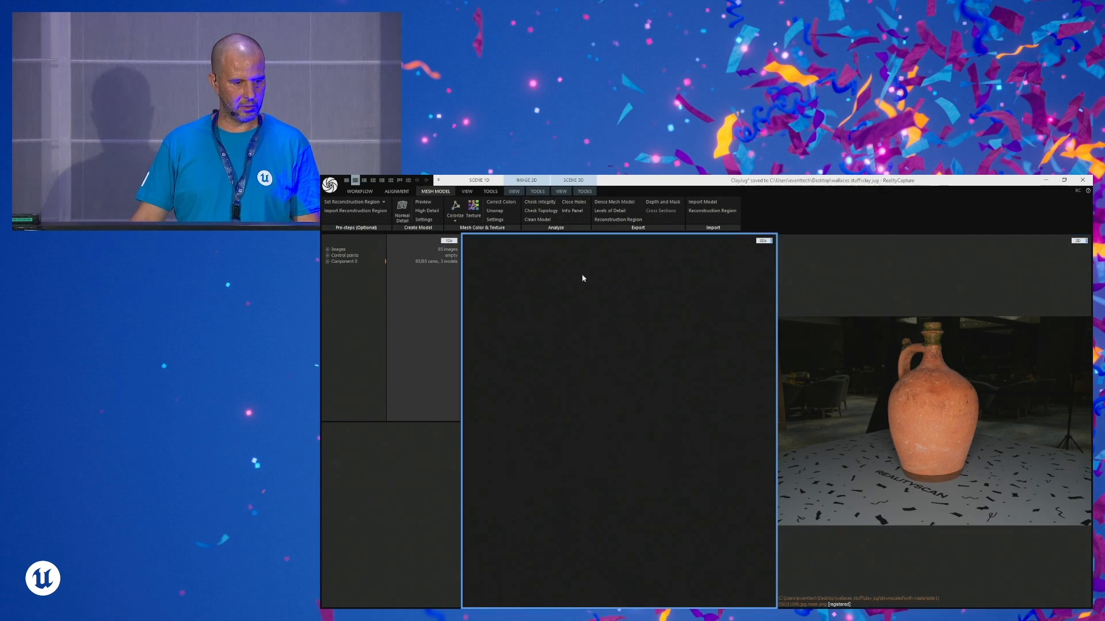
pyautogui.click(561, 191)
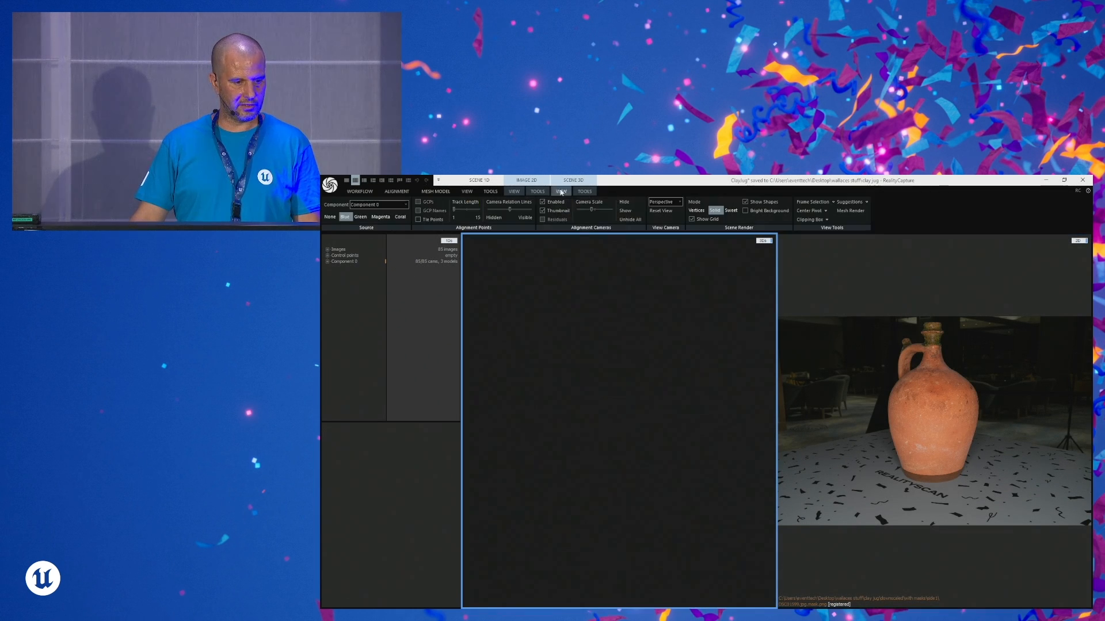
pyautogui.click(661, 210)
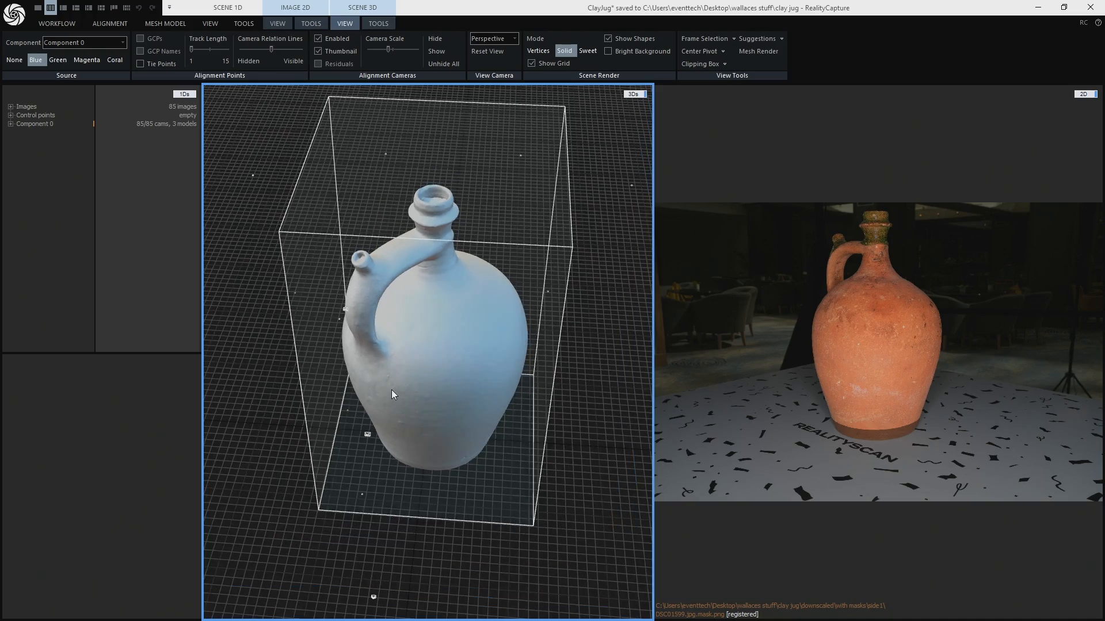
# - Render the jug model in Sweet mode and switch to a layout with a single large 3D scene
pyautogui.moveTo(595, 450); pyautogui.dragTo(624, 412)
pyautogui.moveTo(435, 343); pyautogui.dragTo(400, 180)
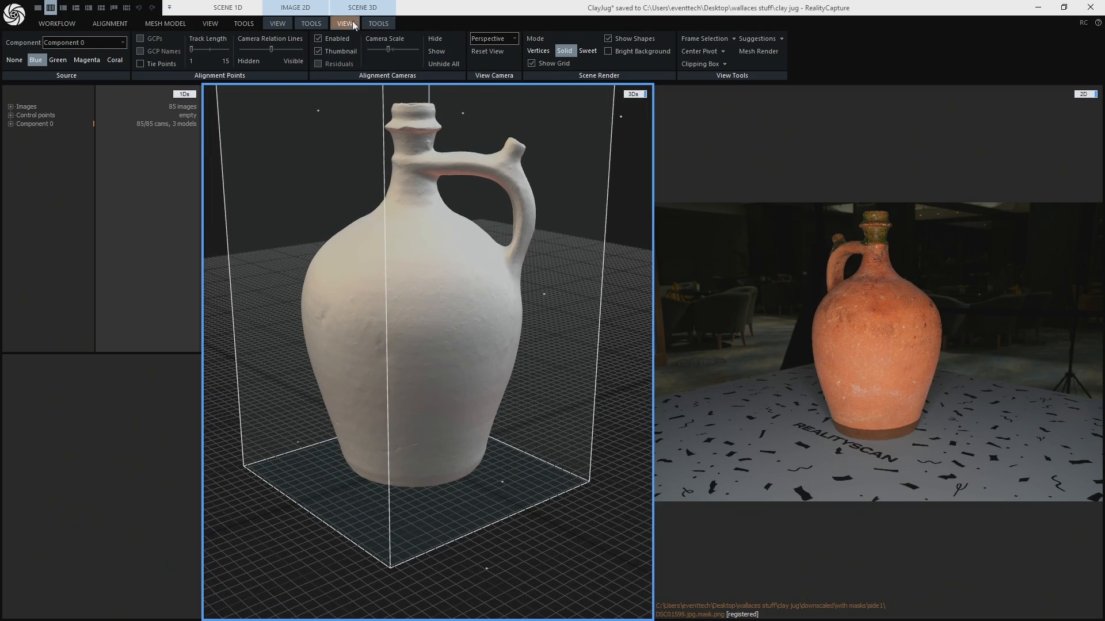
pyautogui.click(588, 51)
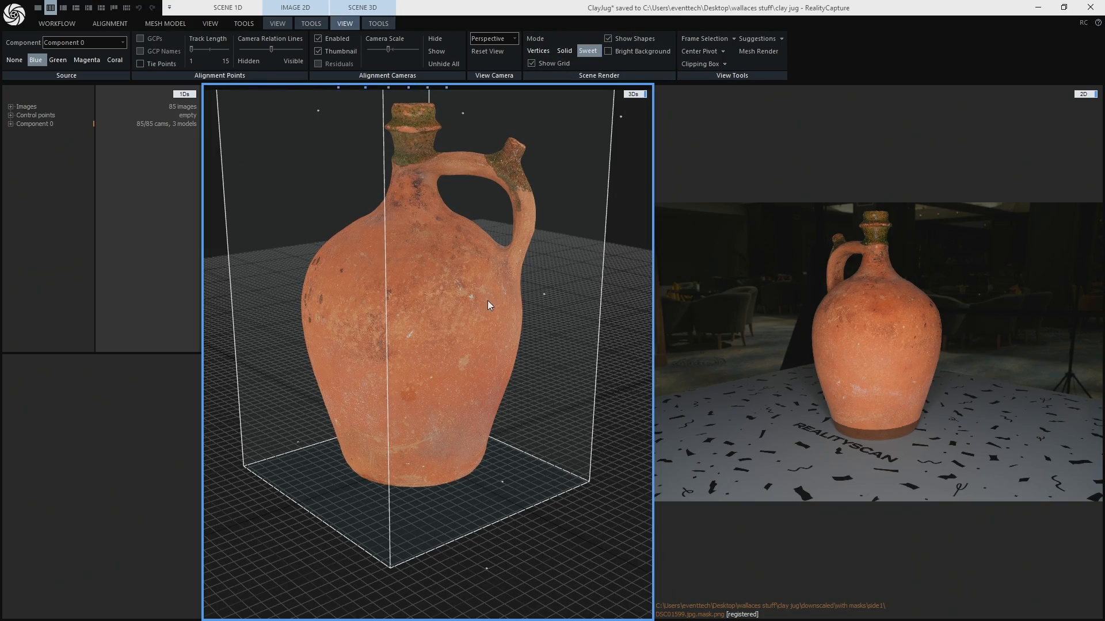
pyautogui.moveTo(343, 337); pyautogui.dragTo(505, 370)
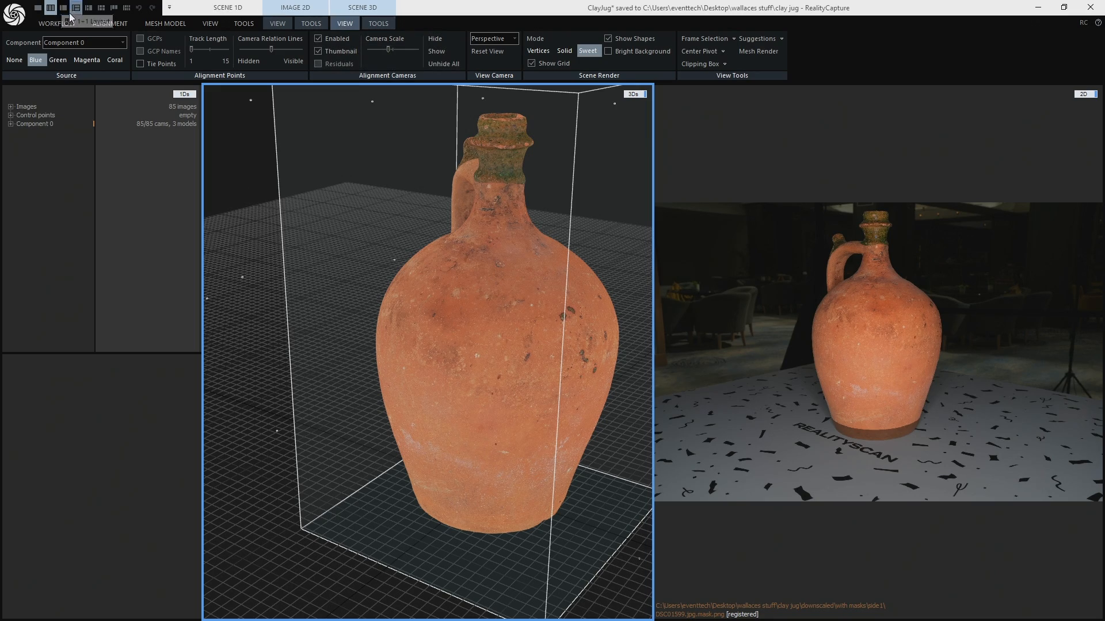
pyautogui.click(64, 8)
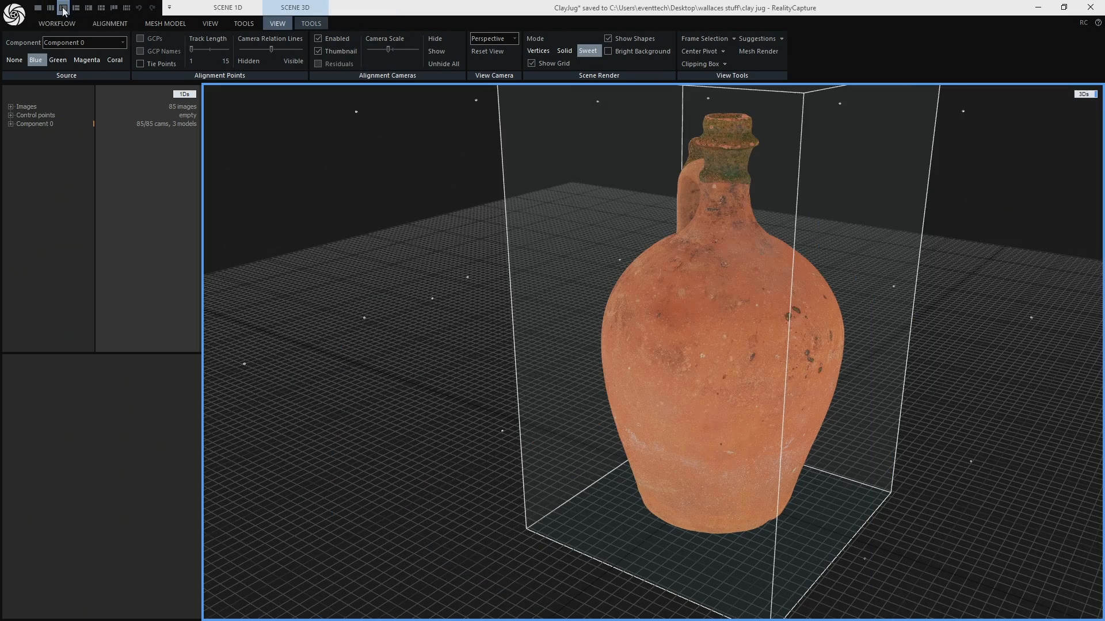
pyautogui.scroll(-3, 690, 368)
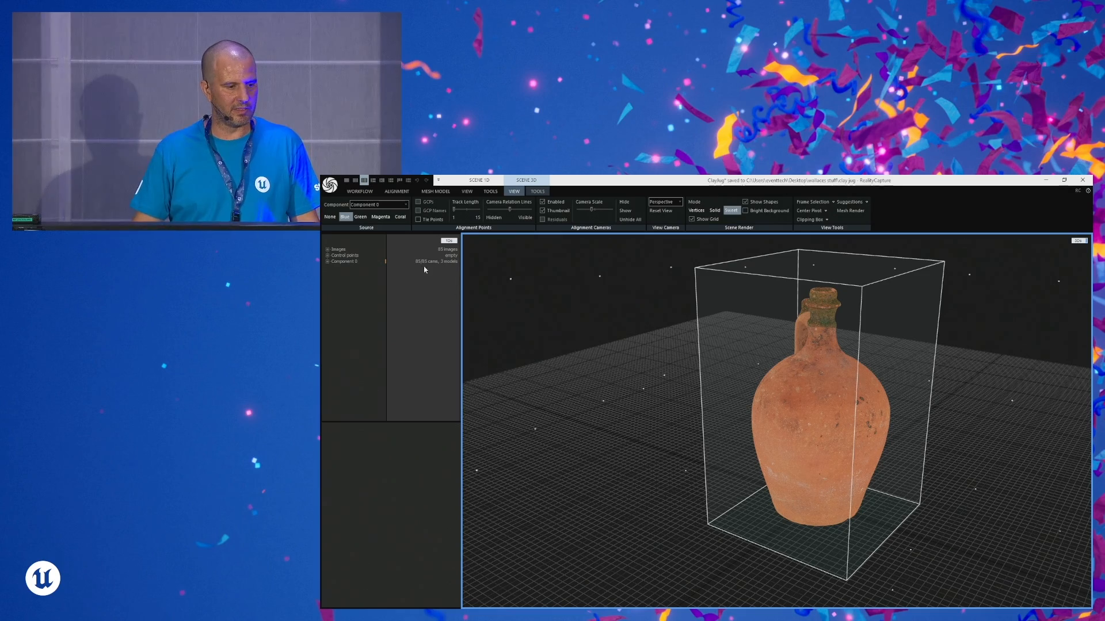
# - Expand Component 0, compare the low poly, medium res and Normal detail models, and list the Normal detail model's parts and textures
pyautogui.click(328, 262)
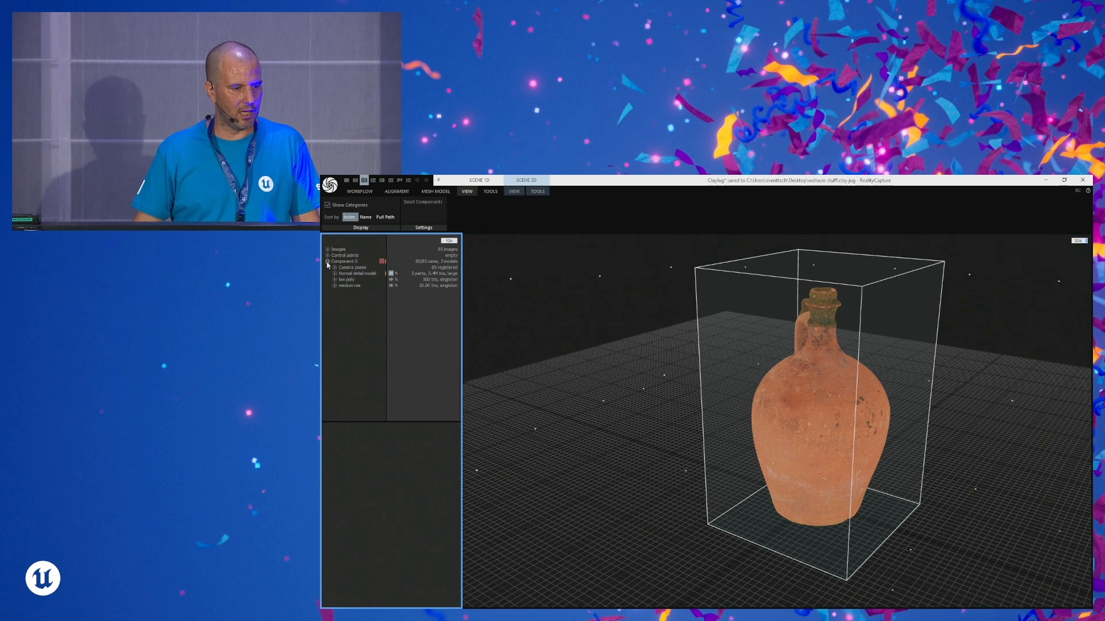
pyautogui.click(348, 279)
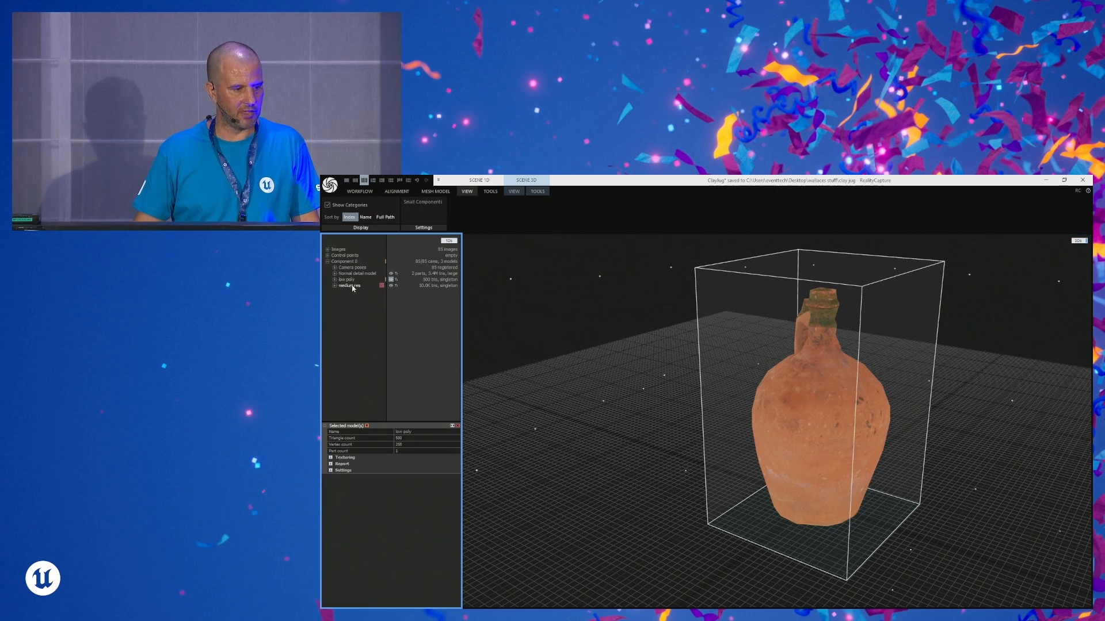
pyautogui.click(349, 286)
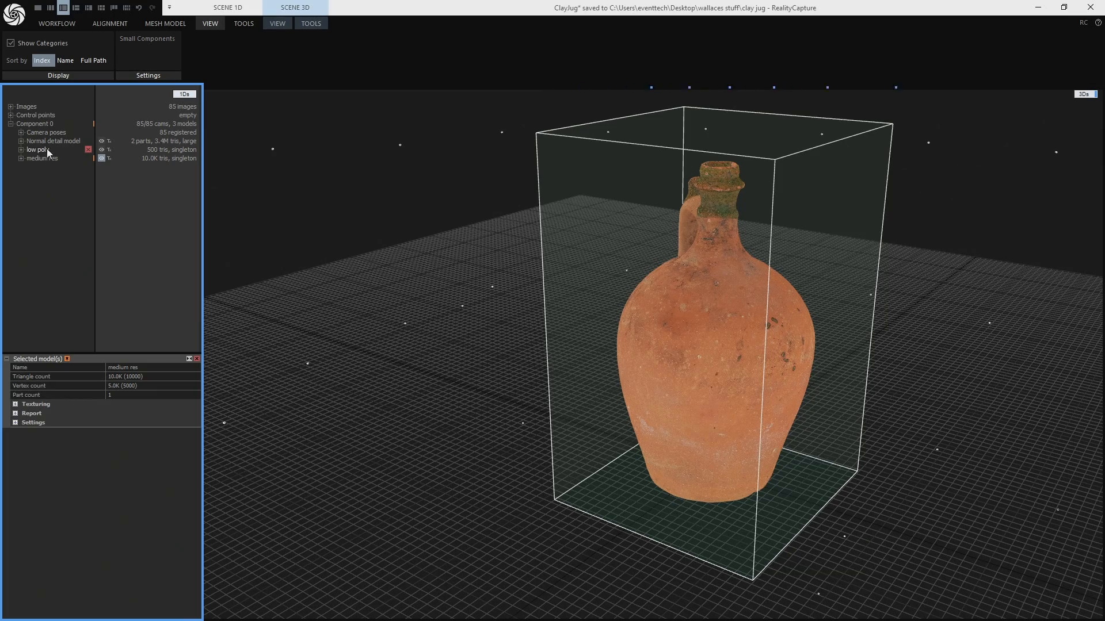
pyautogui.click(49, 141)
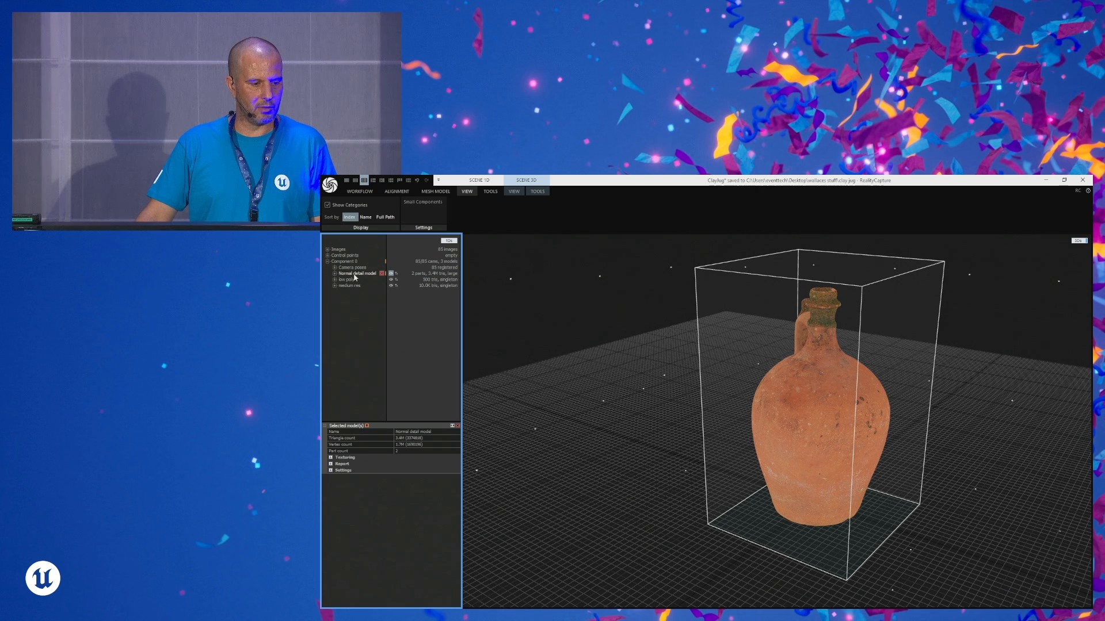
pyautogui.click(334, 275)
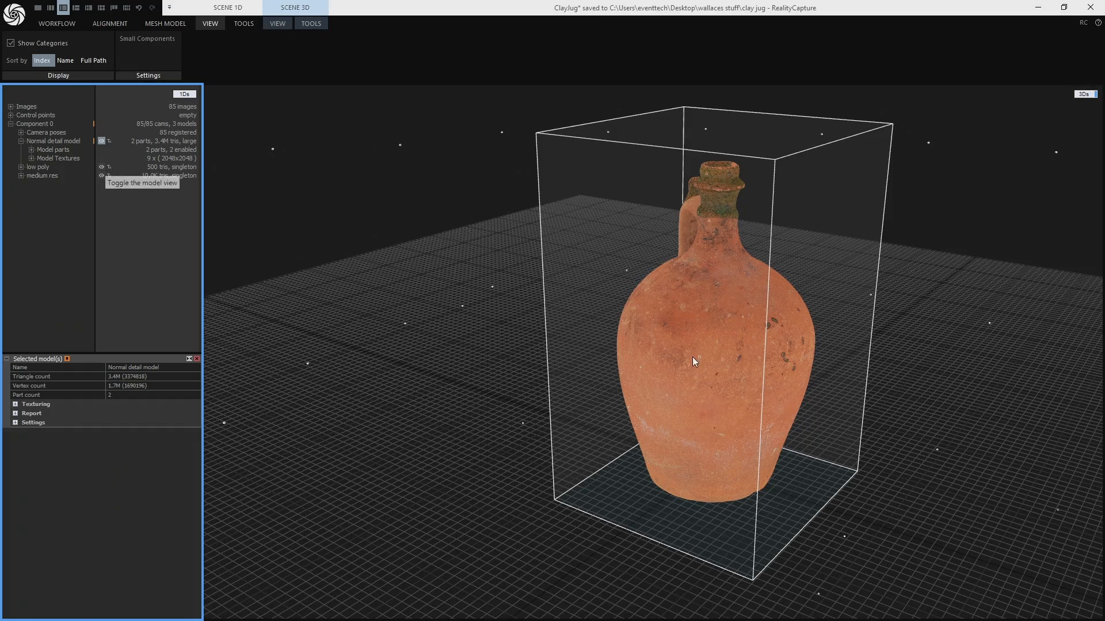
pyautogui.moveTo(693, 357)
pyautogui.mouseDown()
pyautogui.moveTo(787, 360)
pyautogui.moveTo(705, 361)
pyautogui.mouseUp()
pyautogui.moveTo(90, 184)
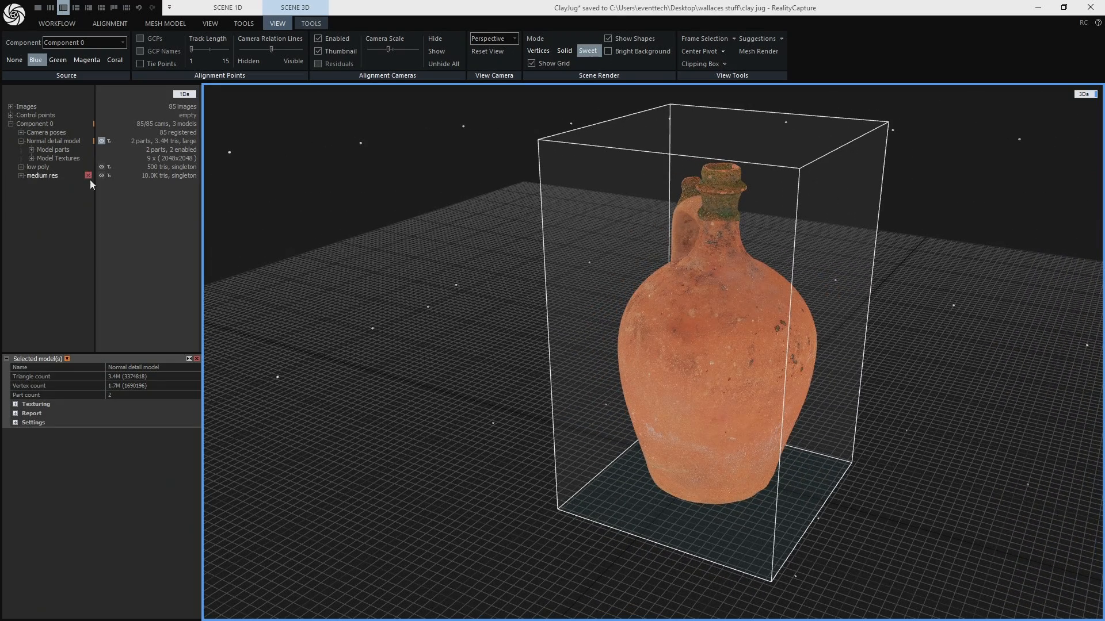
# - Open the Simplify Tool for the Normal detail model and enable both color reprojection and normal reprojection
pyautogui.click(50, 143)
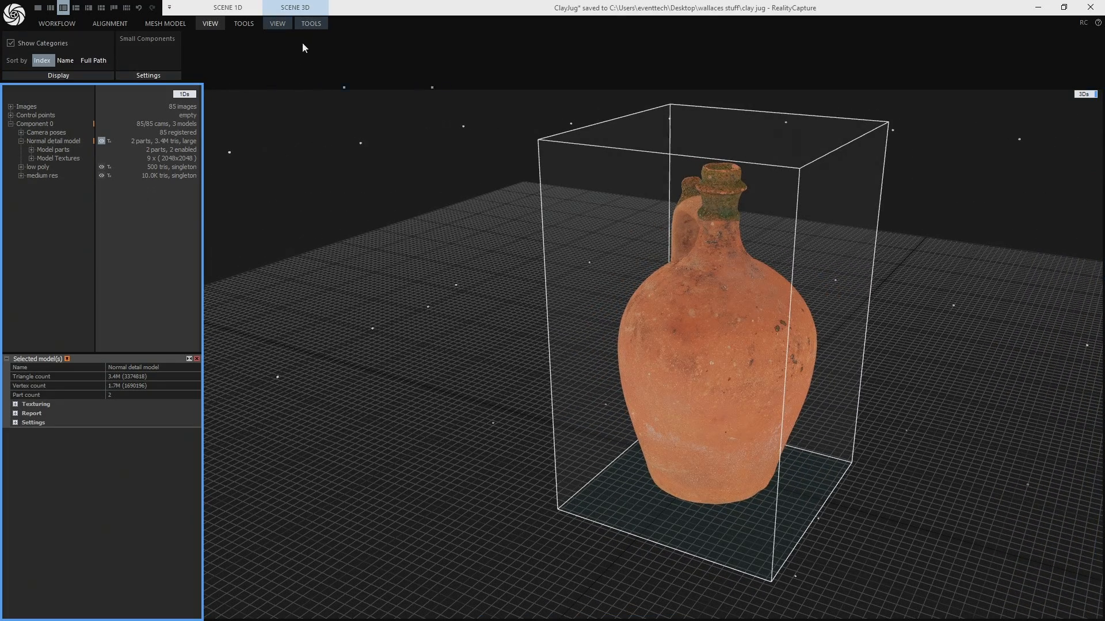
pyautogui.click(311, 24)
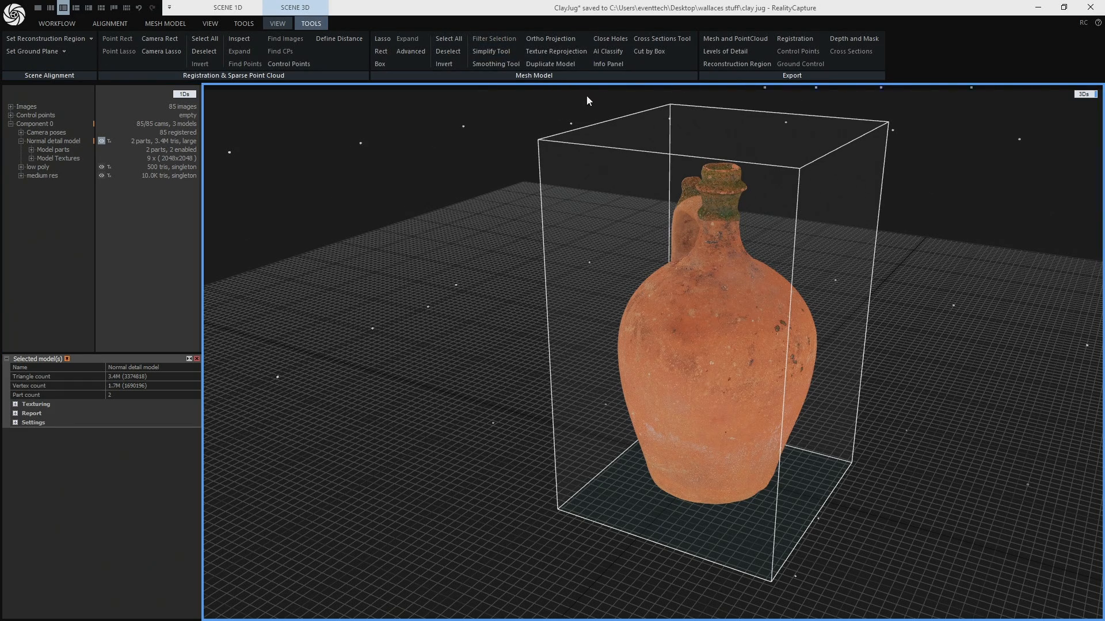
pyautogui.click(498, 51)
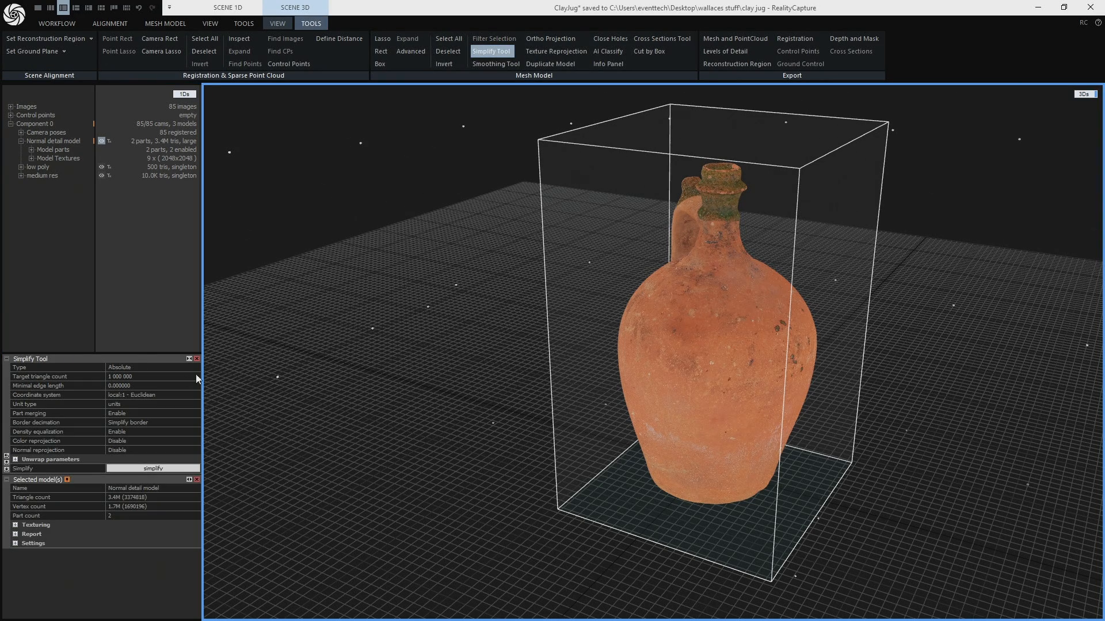
pyautogui.moveTo(130, 354); pyautogui.dragTo(156, 237)
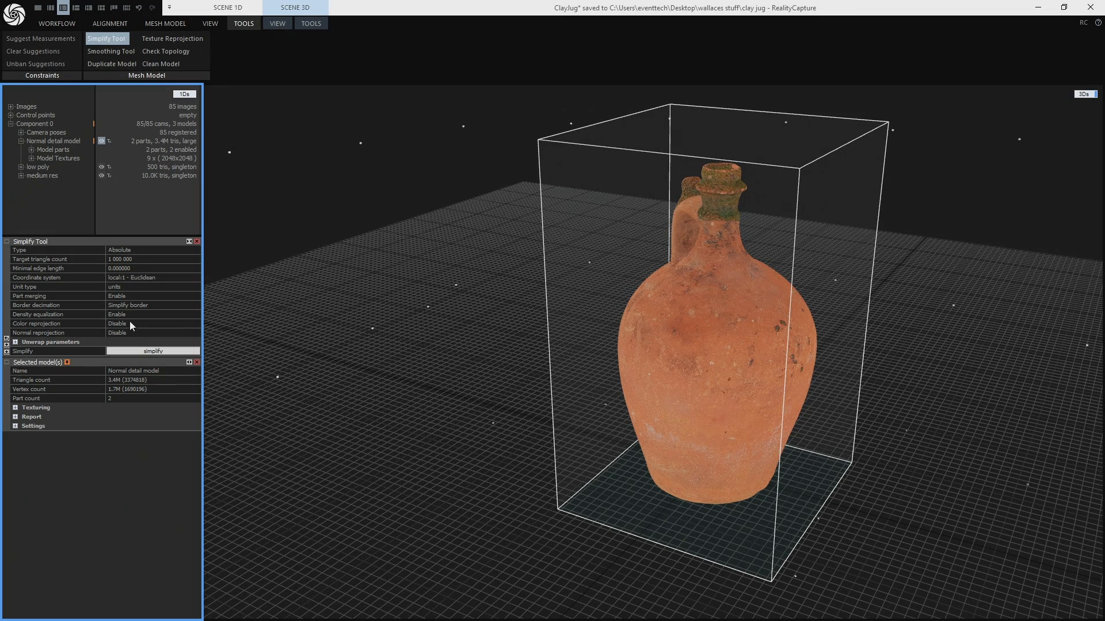
pyautogui.click(197, 323)
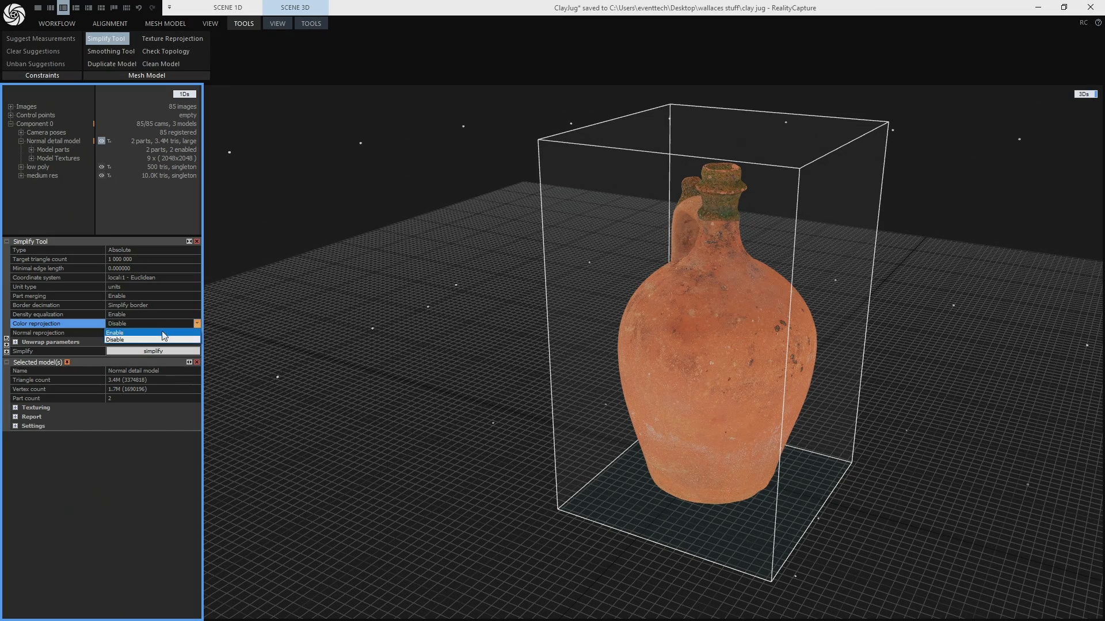
pyautogui.click(153, 333)
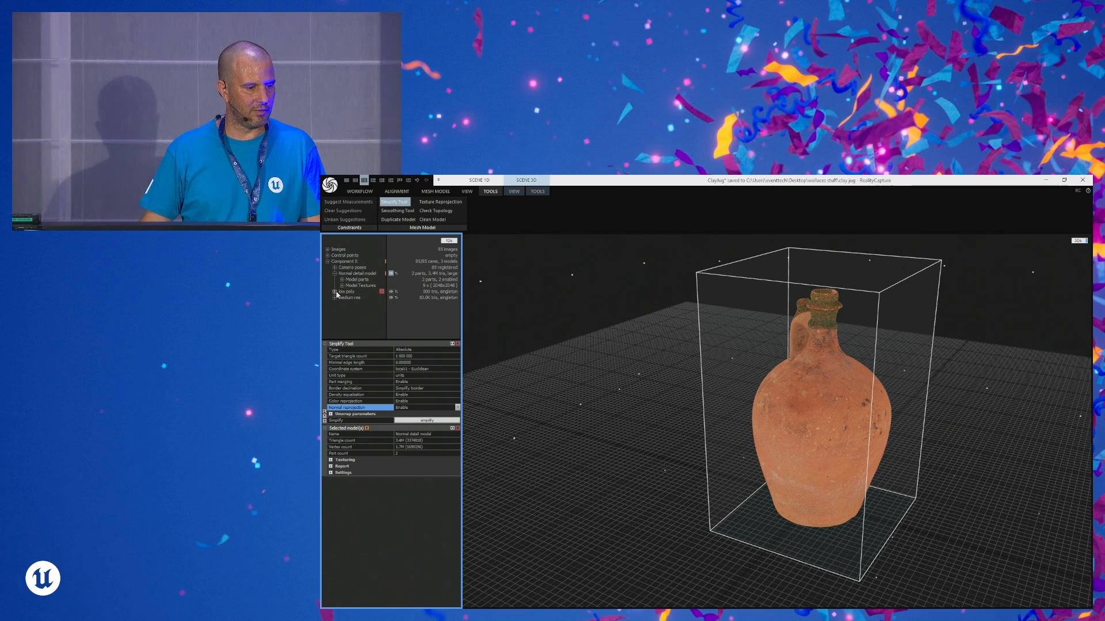
# - Show the low poly model, expand its Model Textures, and display the Color Layer followed by the Normal Layer
pyautogui.doubleClick(341, 293)
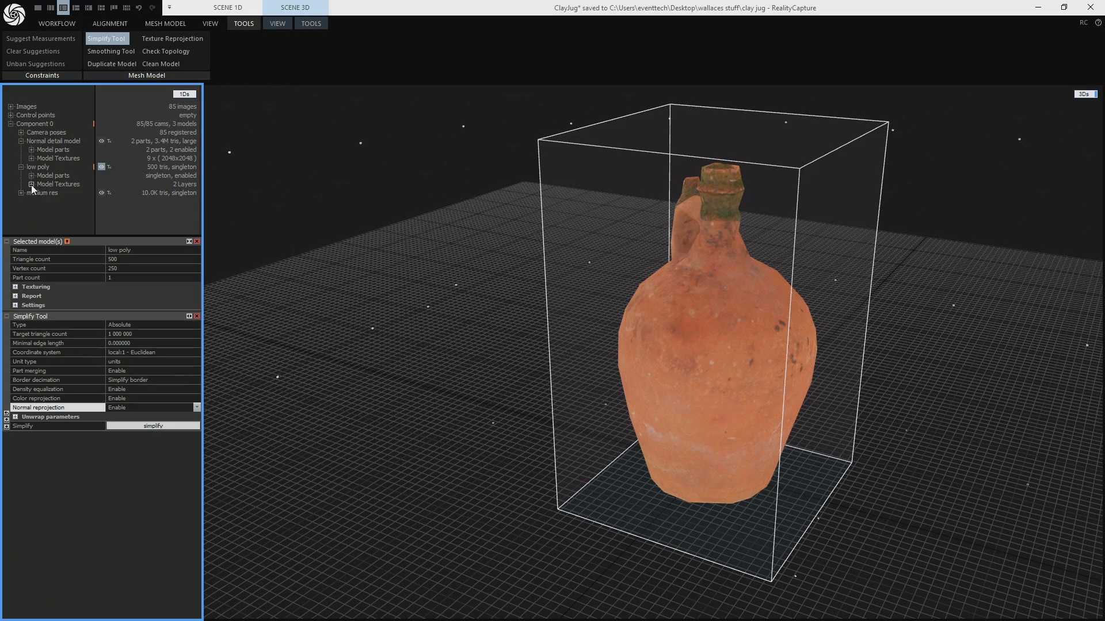
pyautogui.click(32, 185)
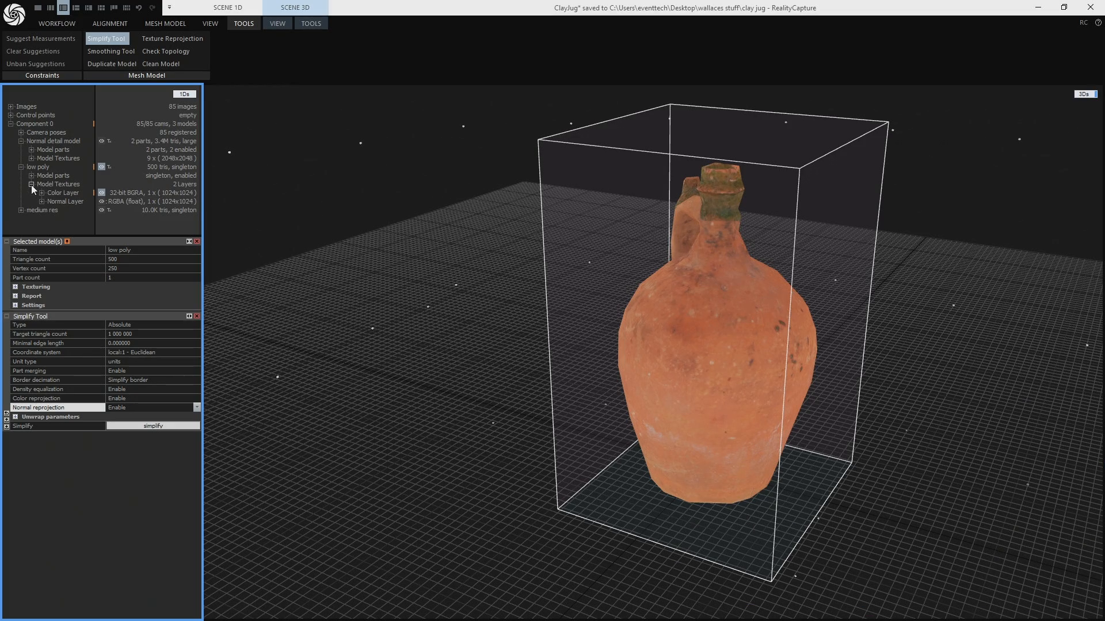
pyautogui.click(60, 194)
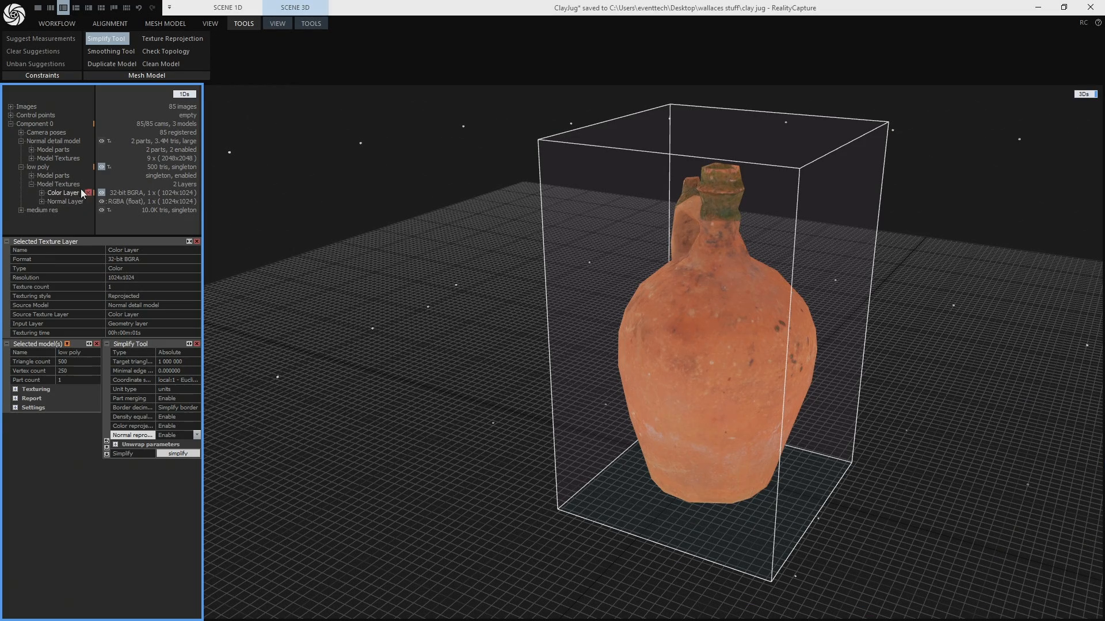
pyautogui.click(72, 203)
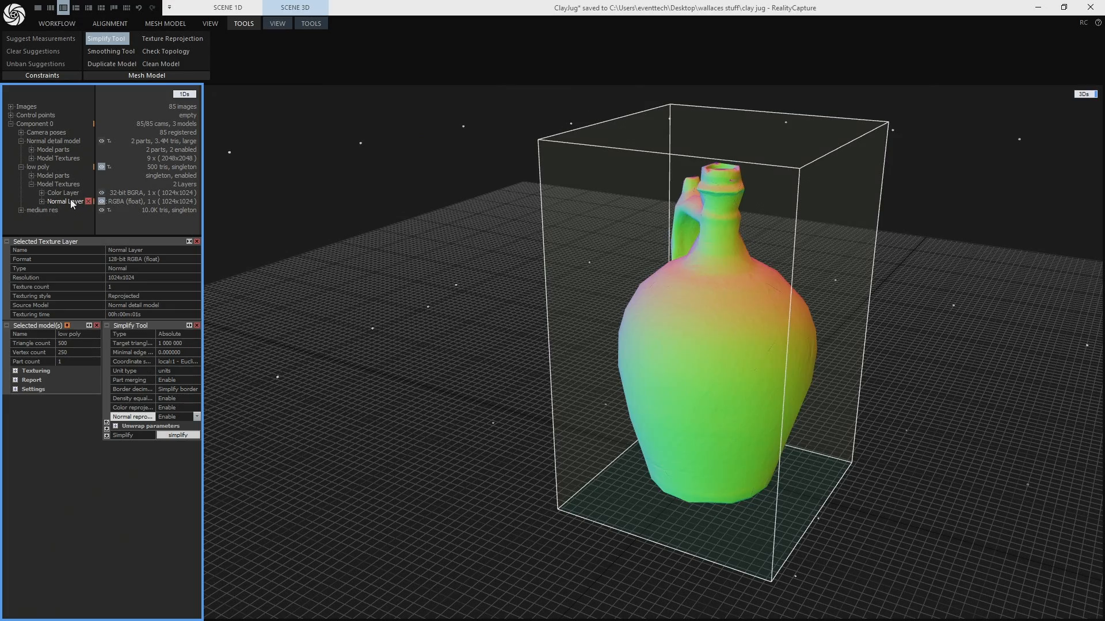
# - Examine the reprojected Normal Layer on the low poly jug from all around, including a close look at its base
pyautogui.moveTo(797, 393); pyautogui.dragTo(461, 291)
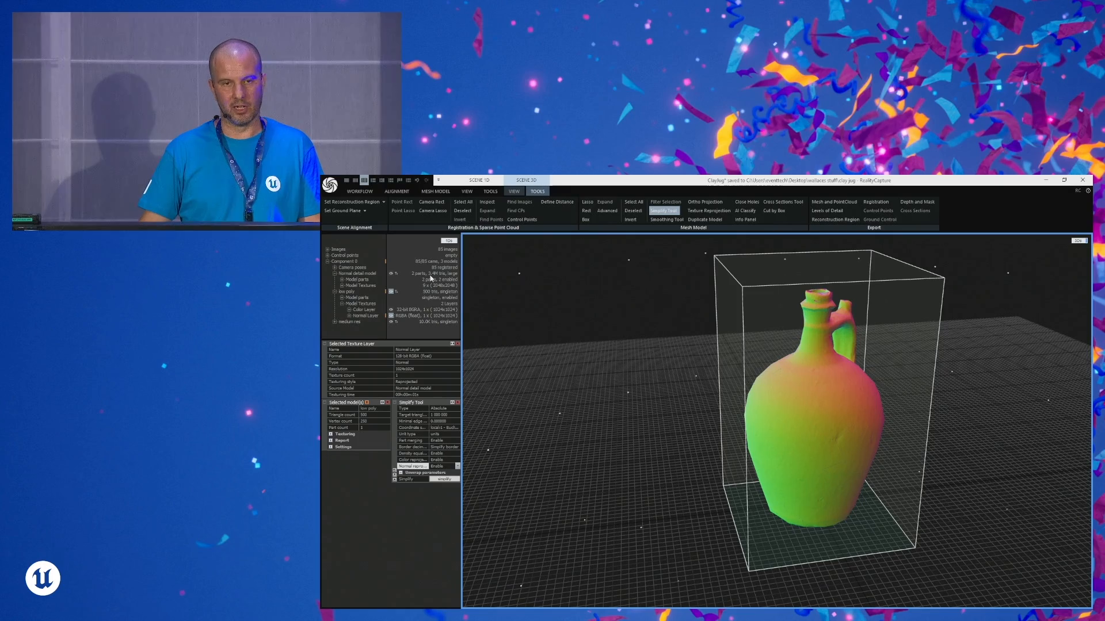
pyautogui.moveTo(579, 375); pyautogui.dragTo(649, 407)
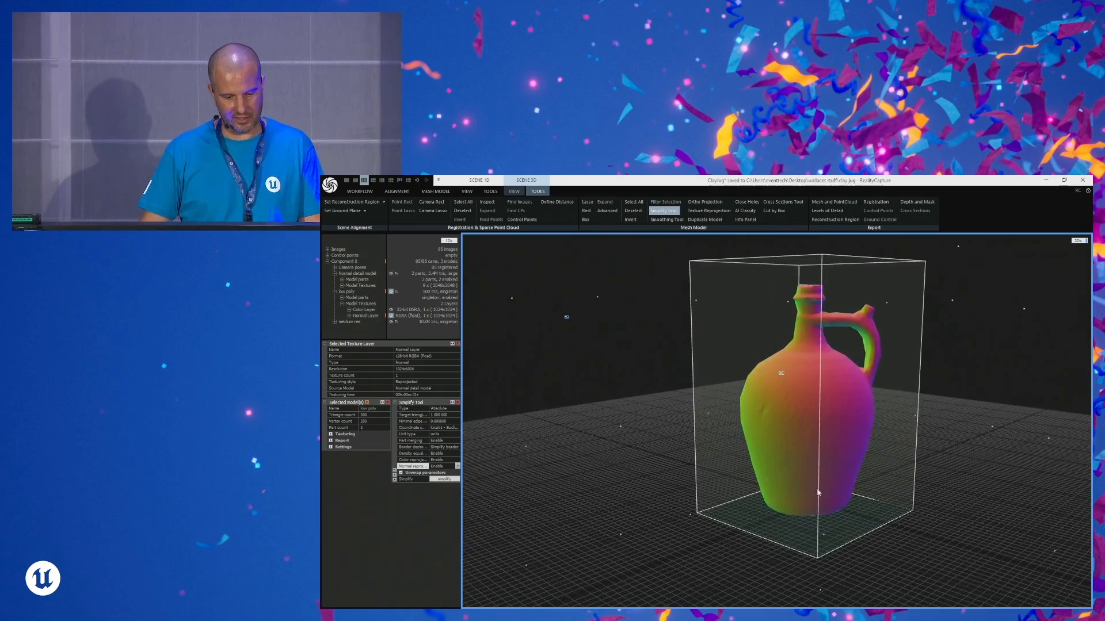
pyautogui.scroll(5, 778, 484)
pyautogui.moveTo(781, 500); pyautogui.dragTo(713, 487)
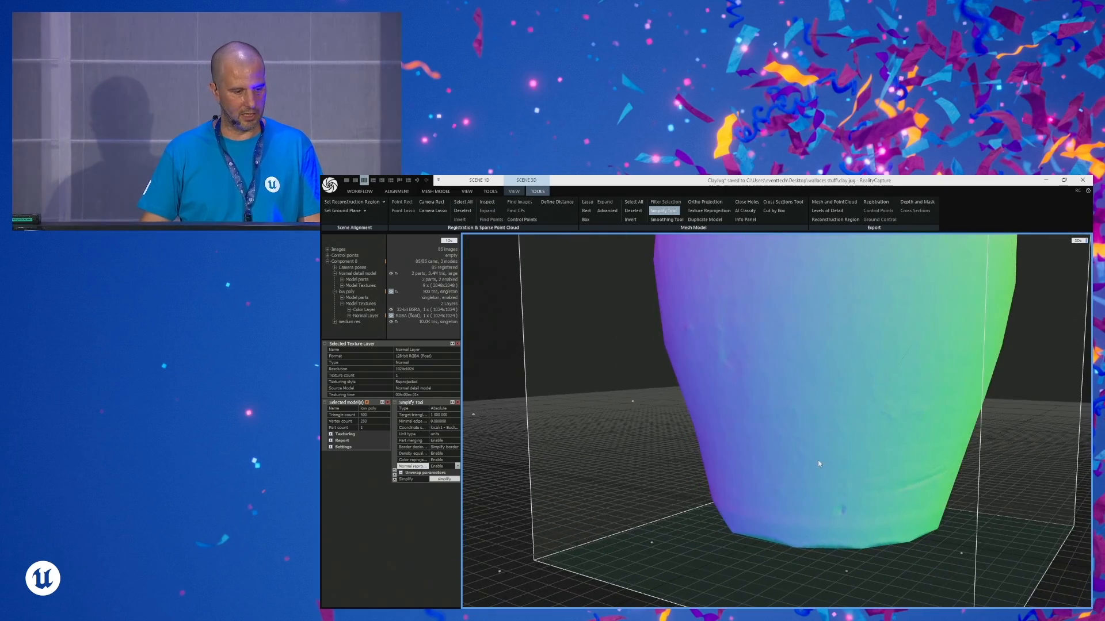
pyautogui.scroll(-4, 823, 464)
pyautogui.scroll(-3, 823, 461)
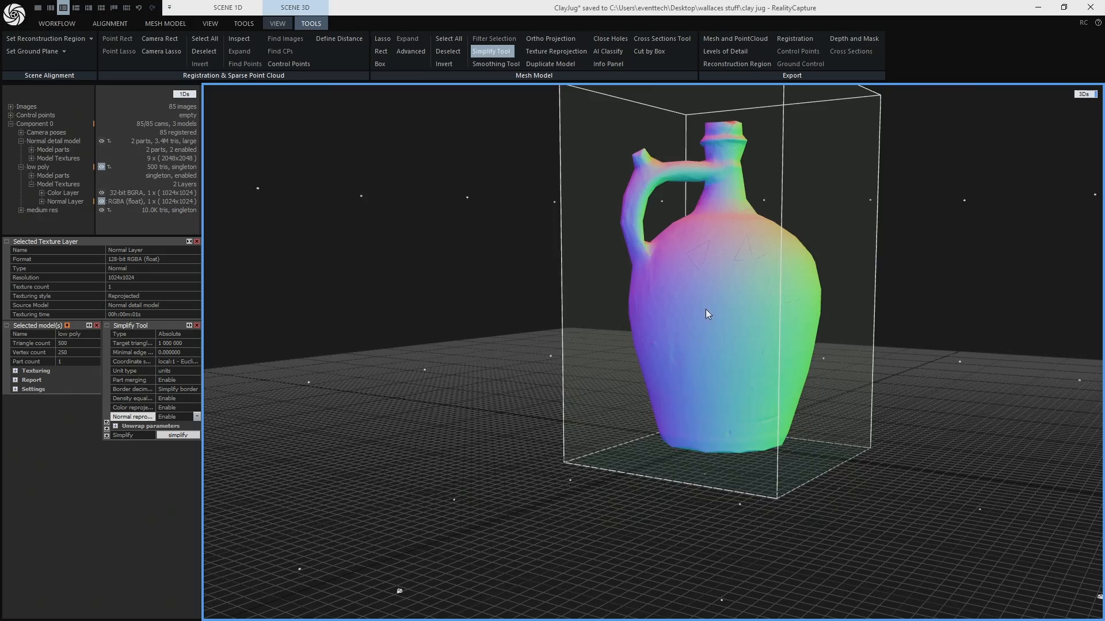
pyautogui.moveTo(707, 314); pyautogui.dragTo(718, 381)
pyautogui.moveTo(699, 310); pyautogui.dragTo(772, 321)
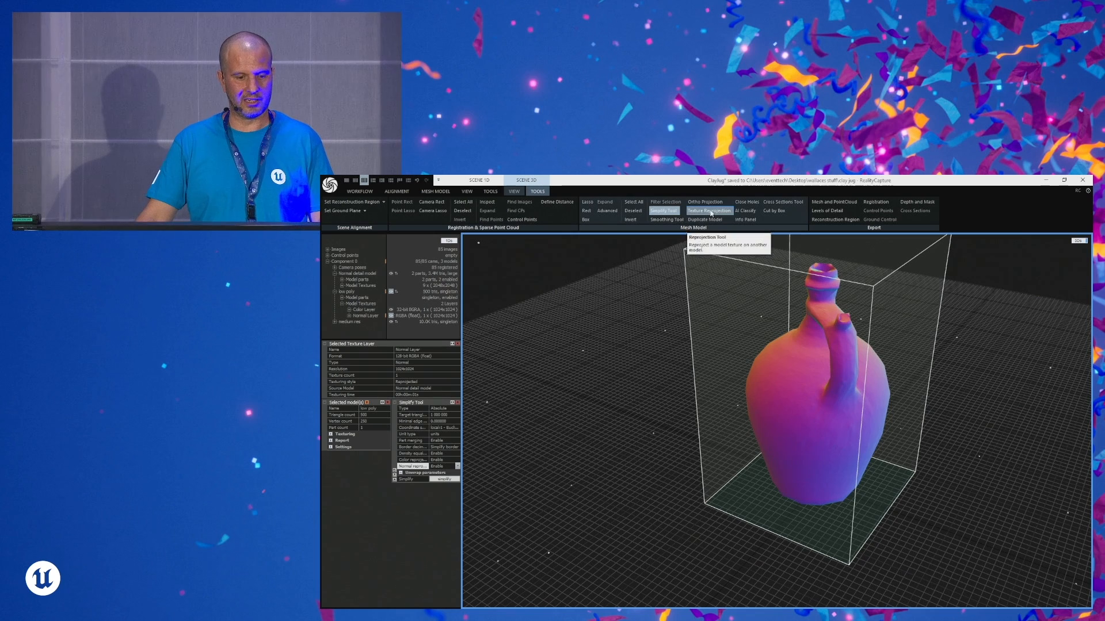
# - Open the Texture Reprojection tool for the low poly model and return the 3D scene to the Normal detail model
pyautogui.click(712, 212)
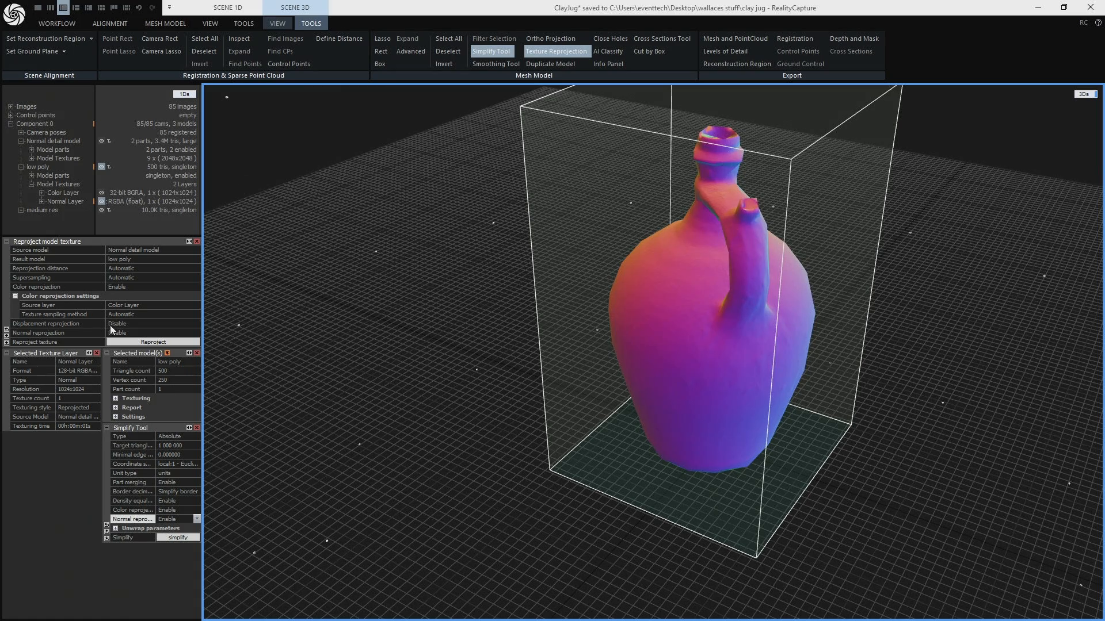
pyautogui.moveTo(698, 403); pyautogui.dragTo(492, 410)
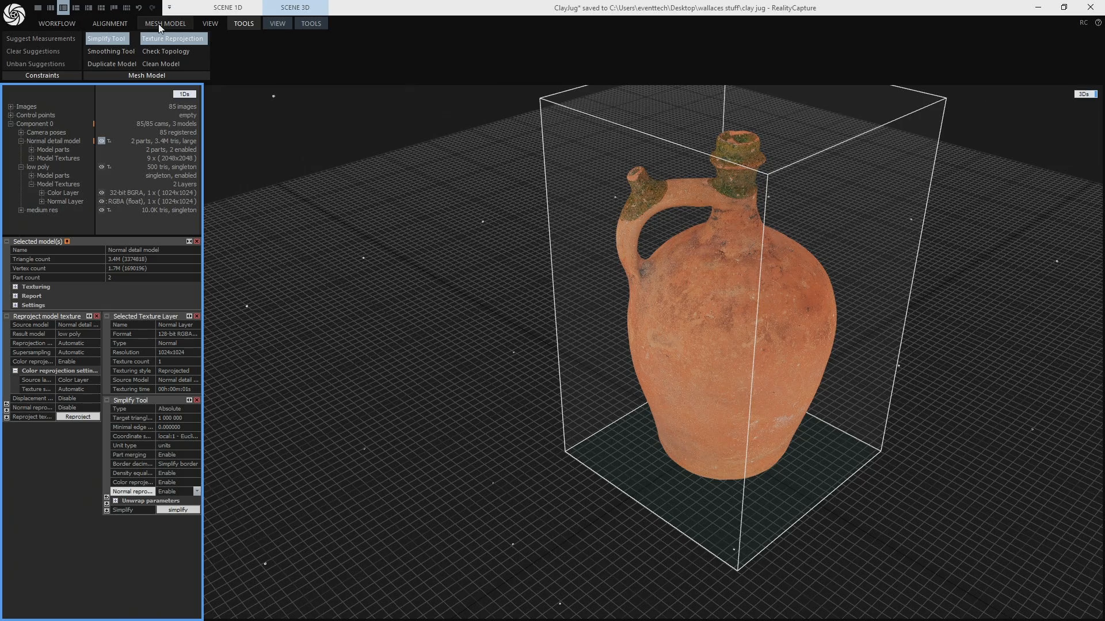
# - Start a dense mesh export of the Normal detail model as ClayJug_Normal_detail_model.fbx in the models > UDIM folder, replacing the existing file
pyautogui.click(160, 24)
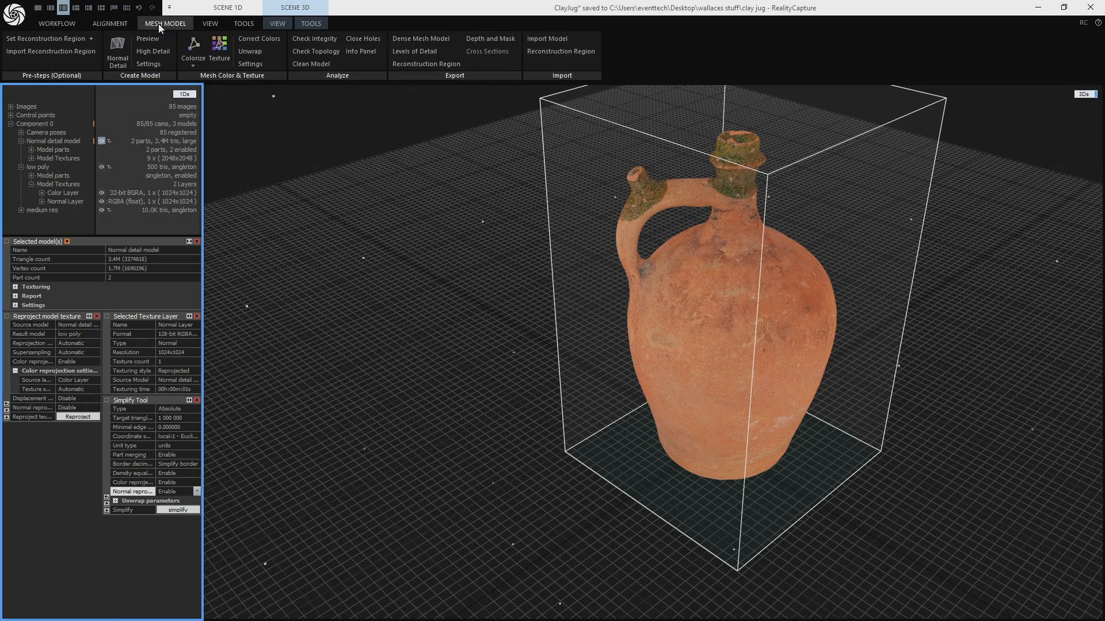
pyautogui.click(420, 39)
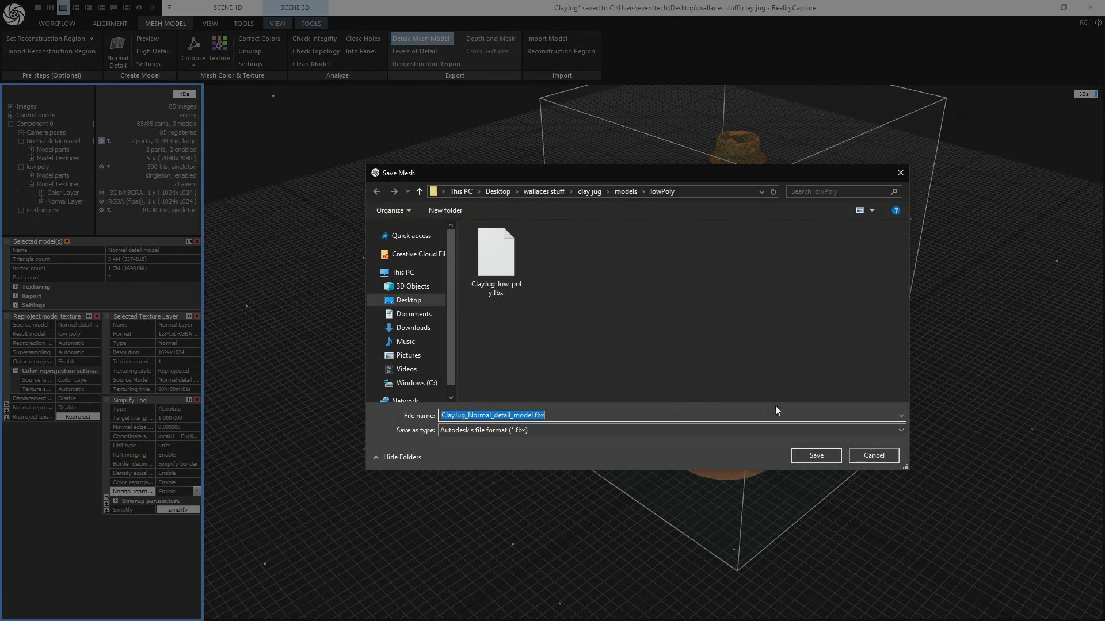
pyautogui.click(625, 192)
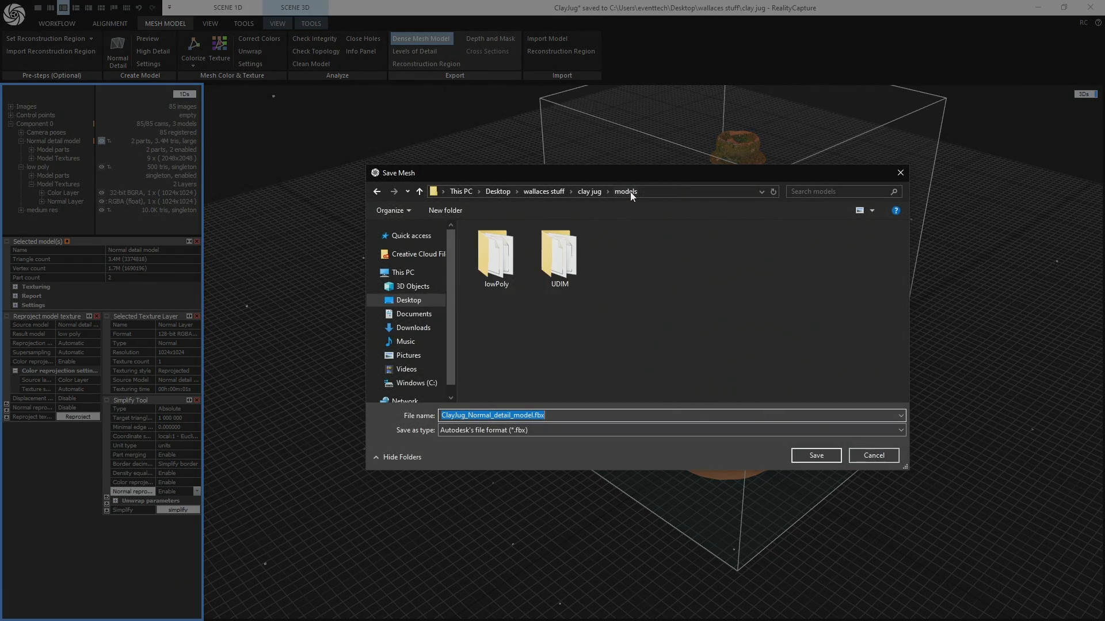
pyautogui.doubleClick(547, 267)
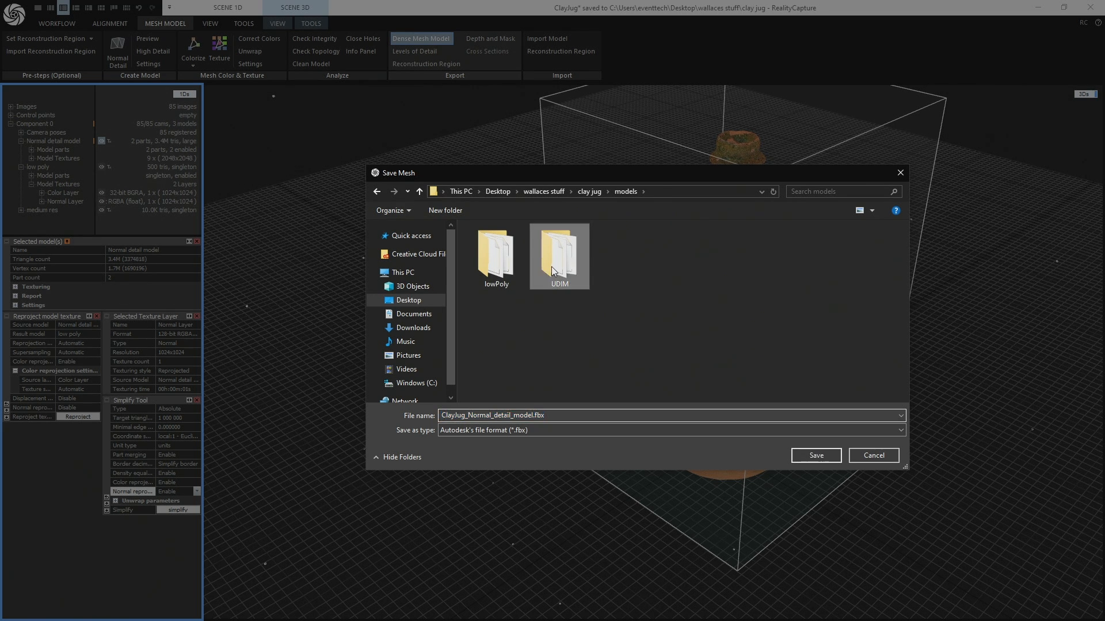
pyautogui.click(811, 456)
pyautogui.click(580, 317)
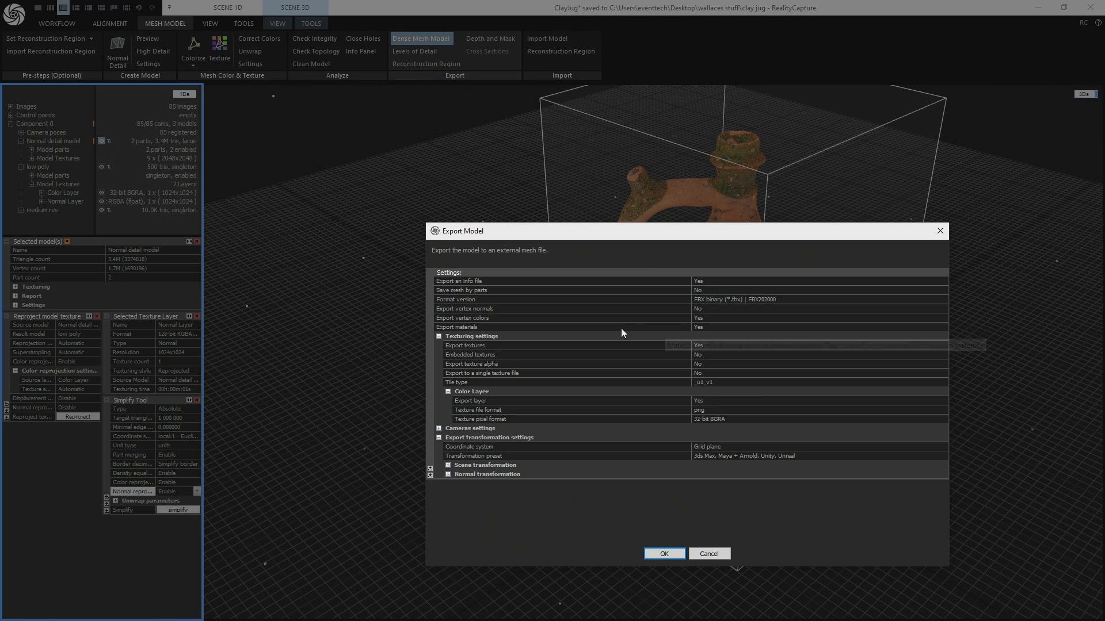
# - Set Export materials to No and Tile type to UDIM in the export settings, and close them without exporting
pyautogui.click(725, 327)
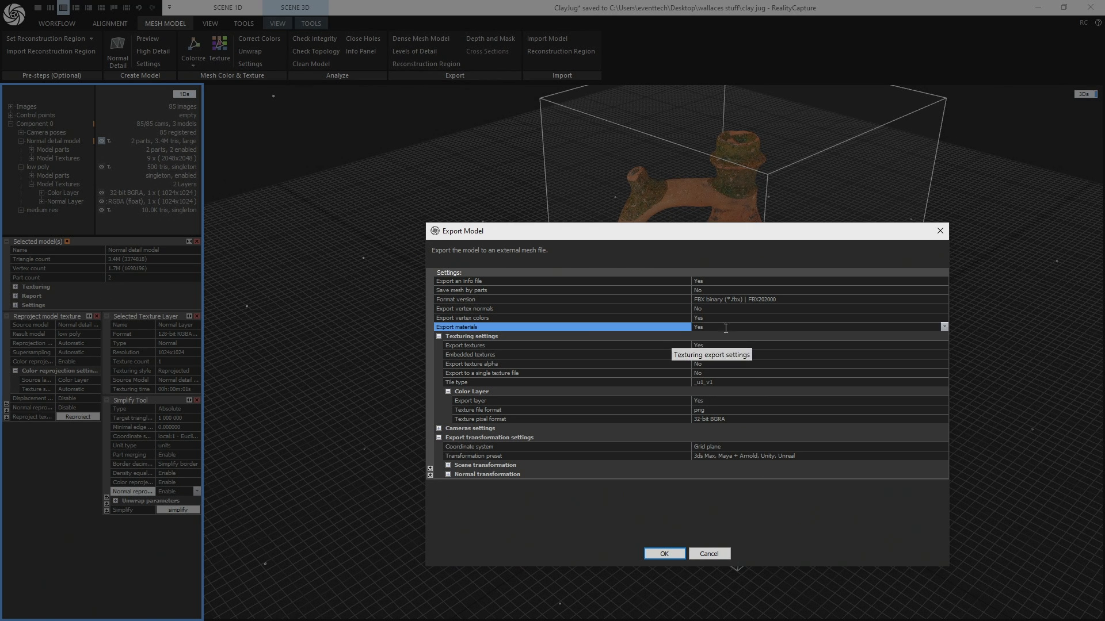
pyautogui.click(943, 327)
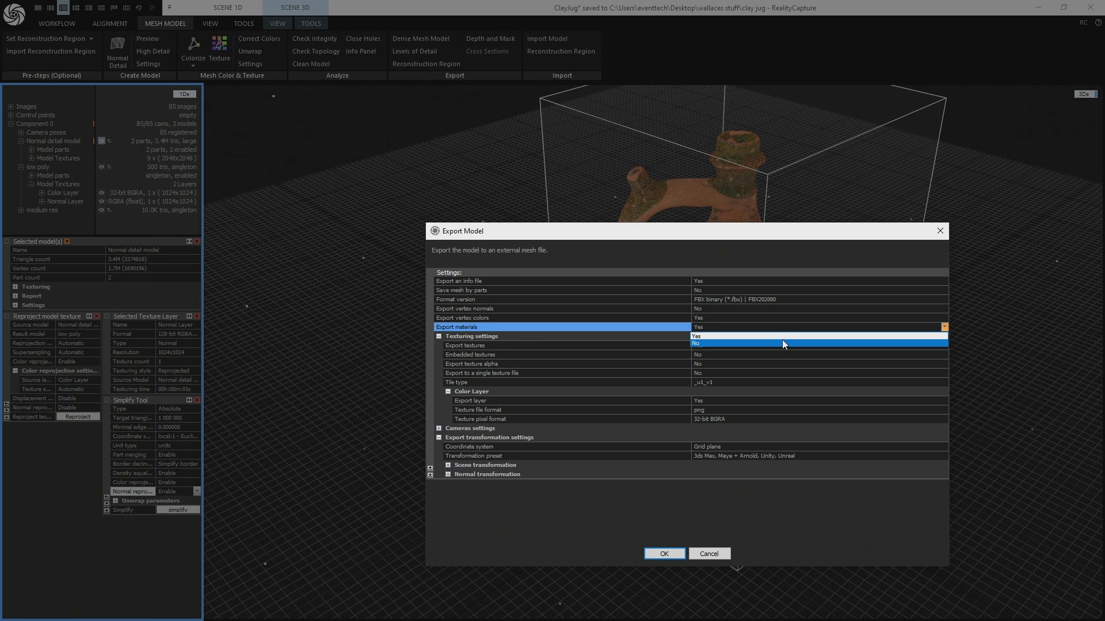
pyautogui.click(782, 341)
pyautogui.click(805, 382)
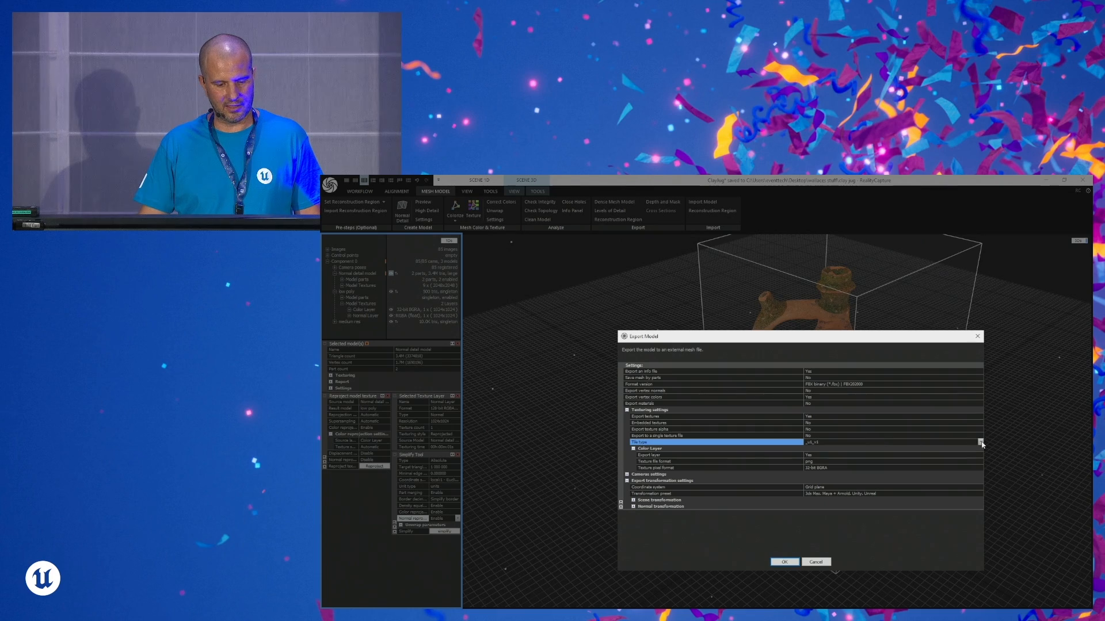
pyautogui.click(980, 443)
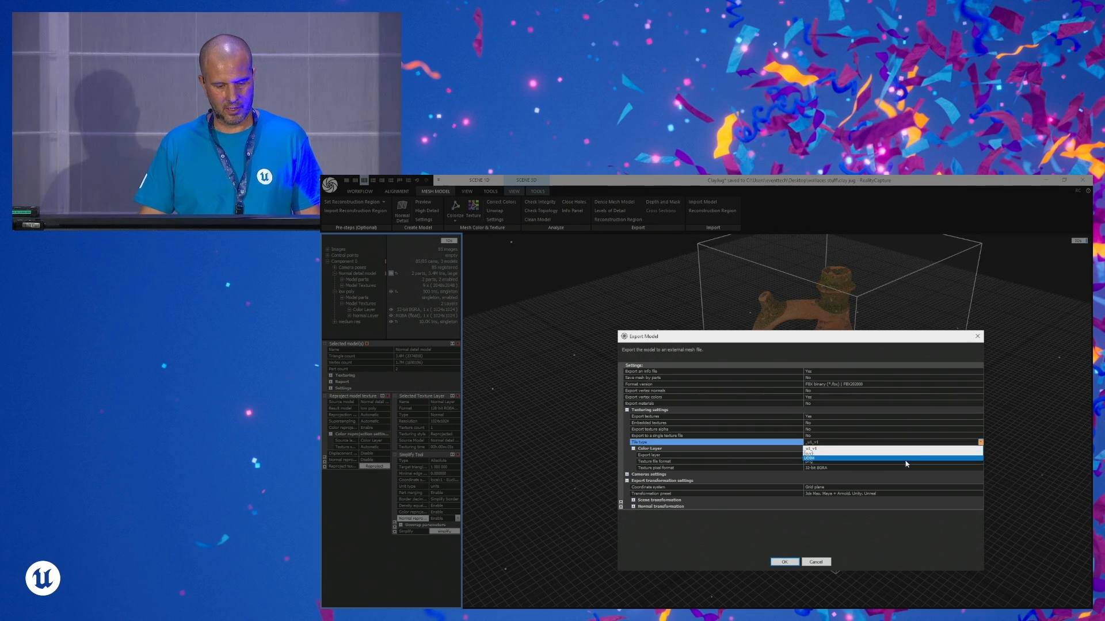
pyautogui.click(905, 460)
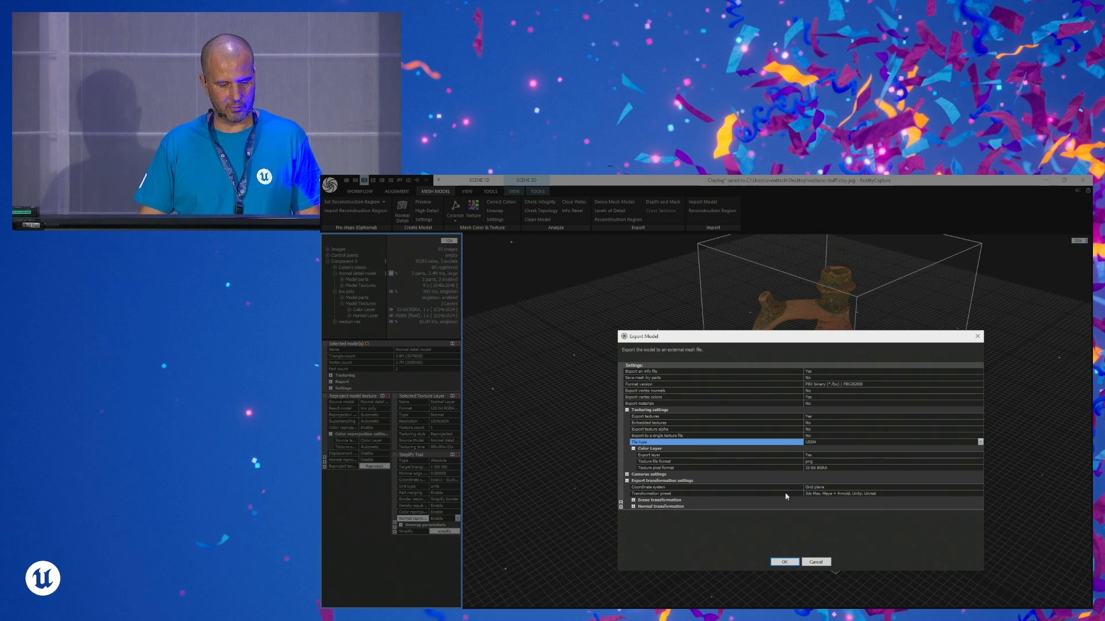
pyautogui.click(978, 339)
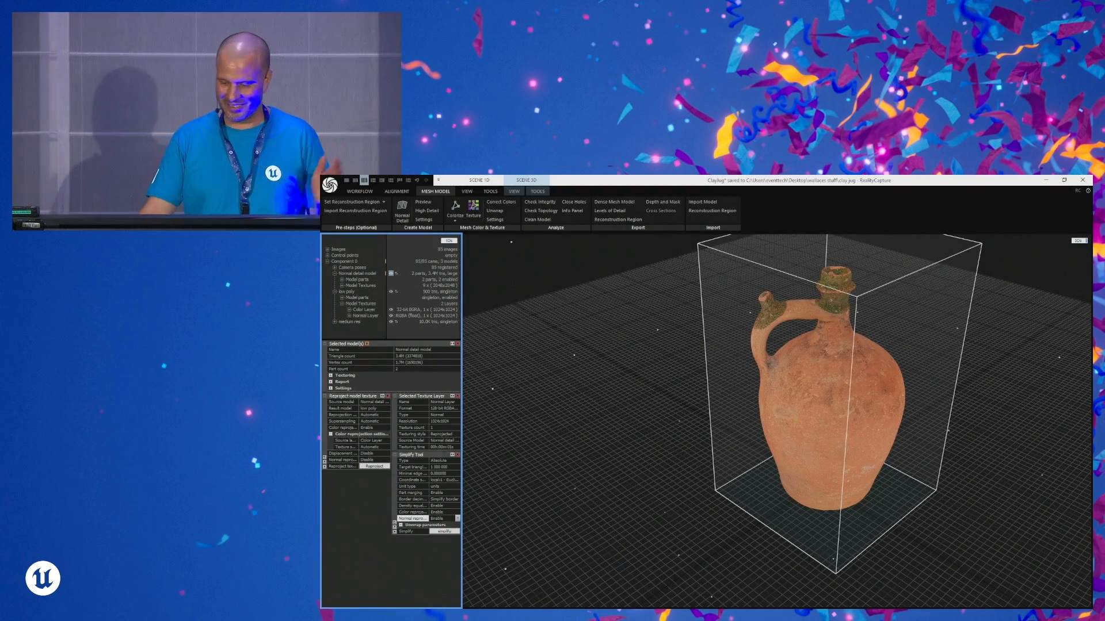
# - Switch to Unreal Editor and start an import into the udimModel content folder
pyautogui.hotkey('alt', 'Tab')
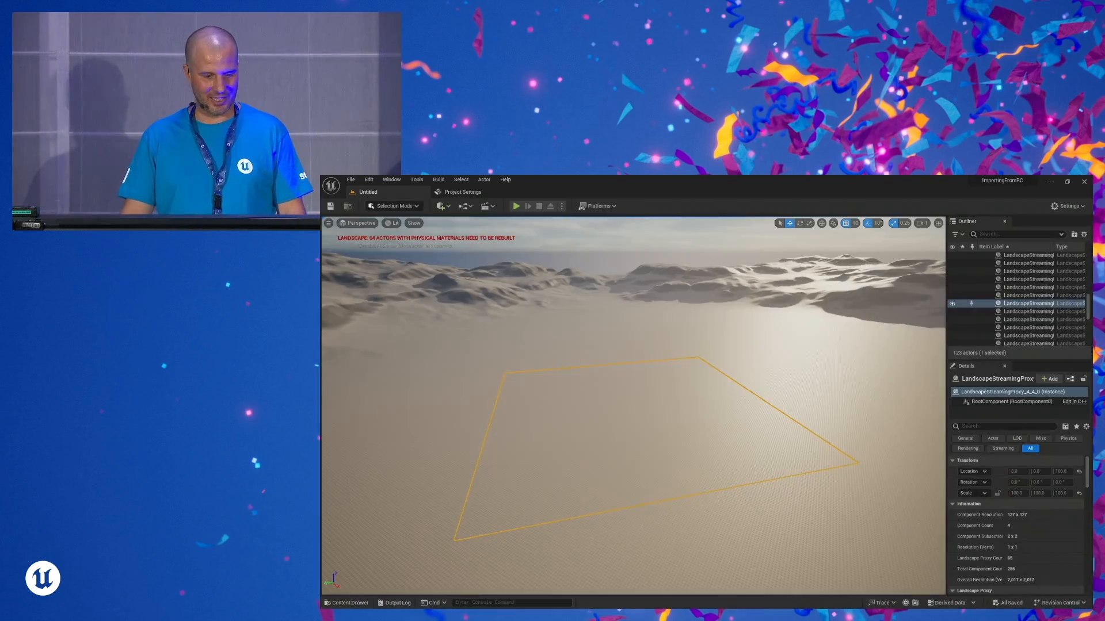
pyautogui.click(347, 603)
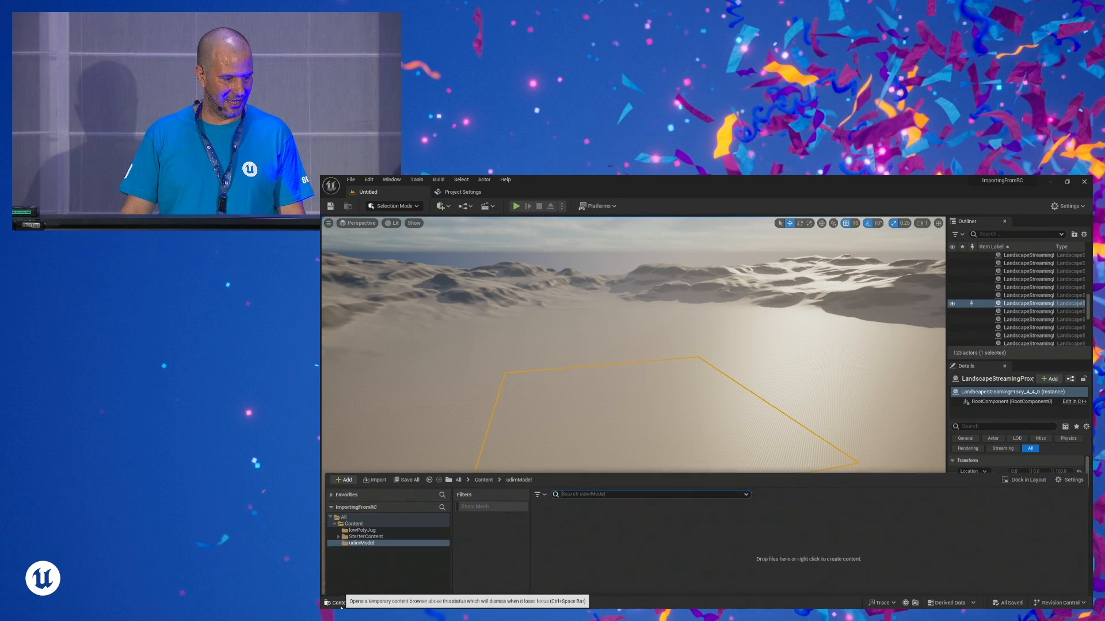
pyautogui.click(379, 522)
pyautogui.click(377, 459)
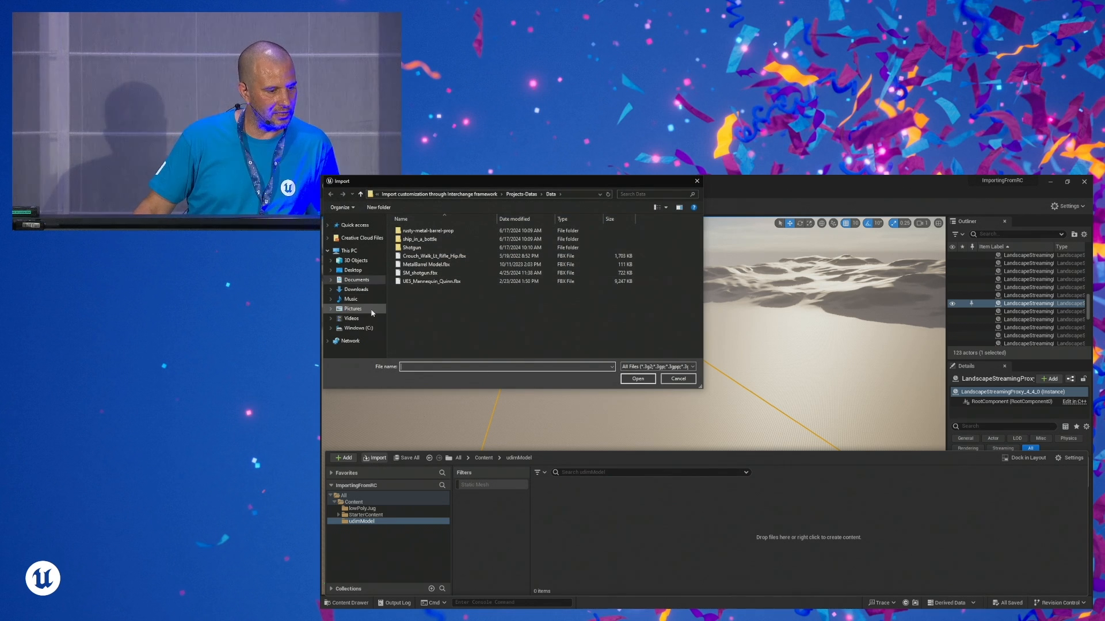
# - Browse the import location to the clay jug > models > UDIM folder on the Desktop
pyautogui.click(349, 251)
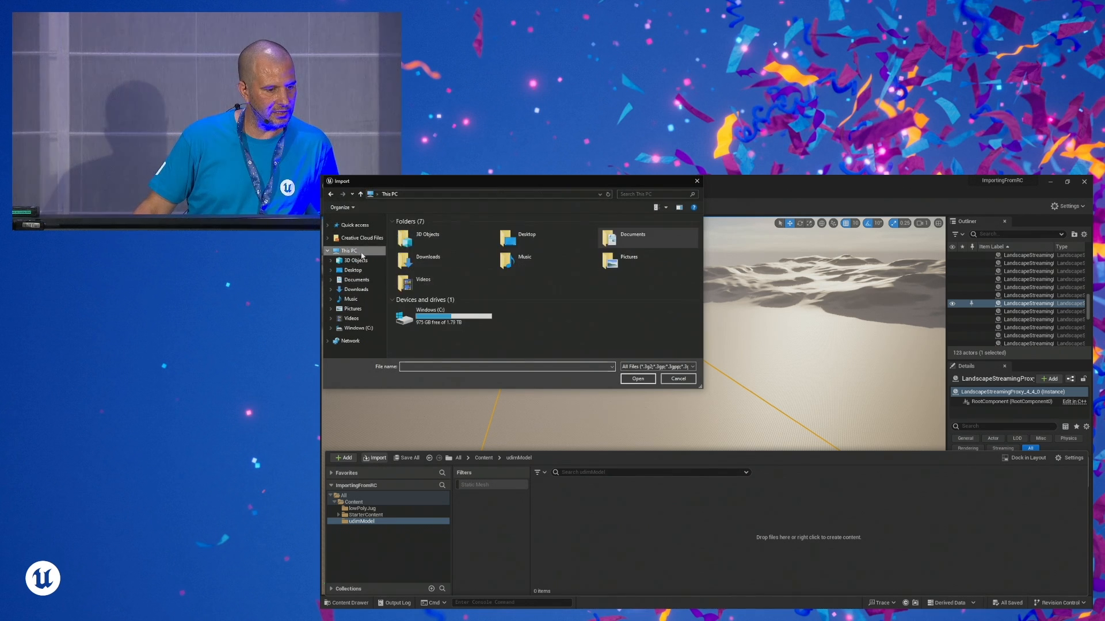
pyautogui.click(353, 270)
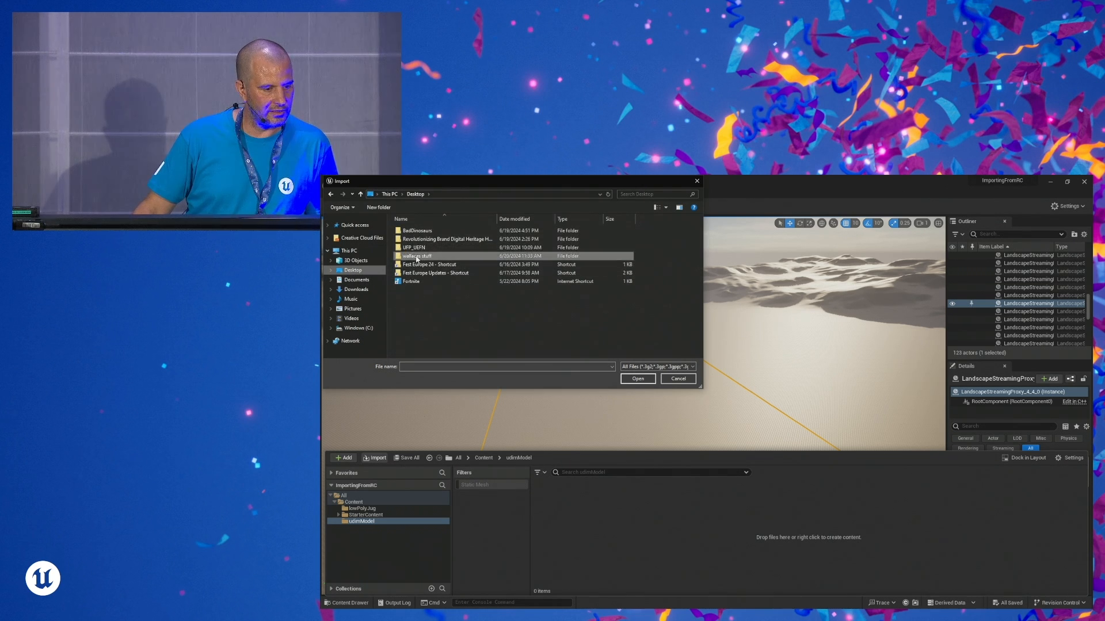
pyautogui.doubleClick(416, 256)
pyautogui.doubleClick(410, 231)
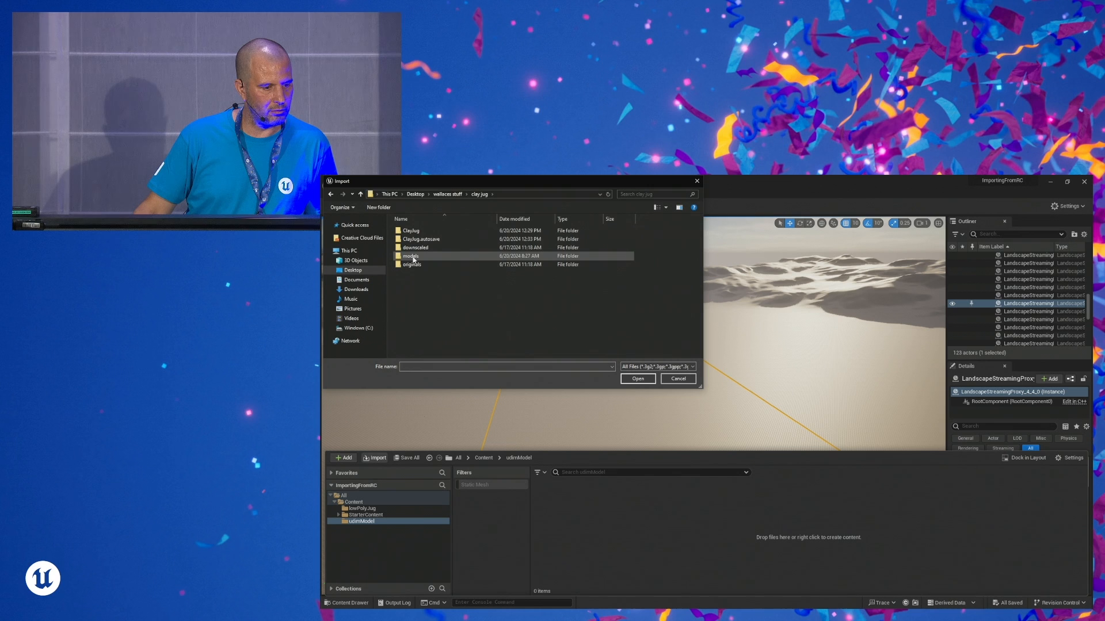
pyautogui.doubleClick(412, 257)
pyautogui.doubleClick(458, 239)
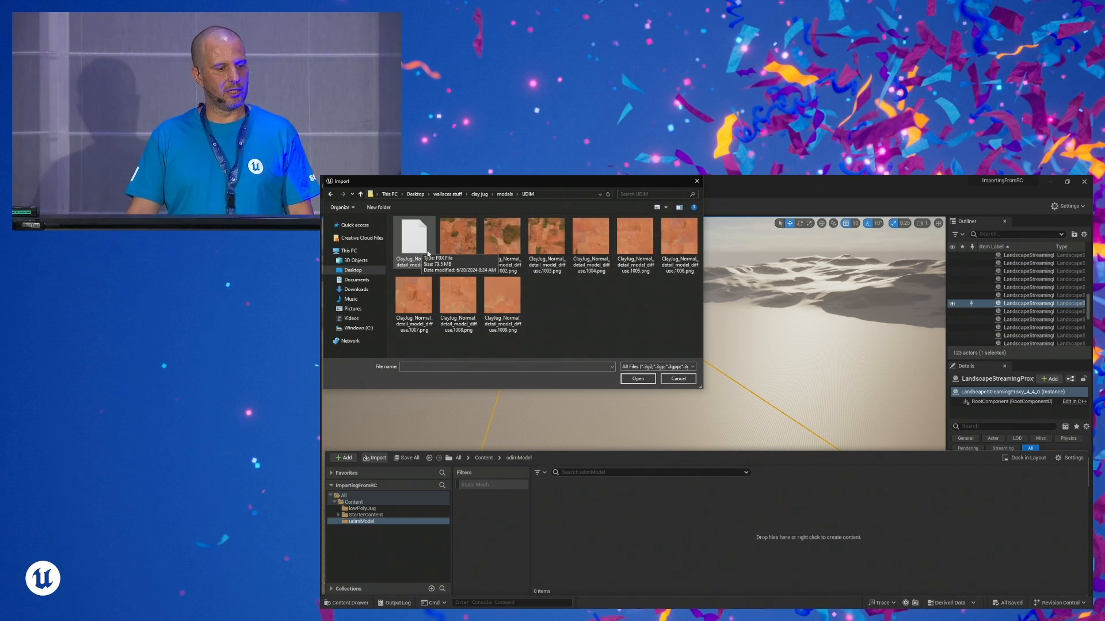
# - Import ClayJug_Normal_detail_model.fbx together with the ClayJug_Normal_detail_model_diffuse.1001.png texture, with Build Nanite enabled
pyautogui.click(417, 242)
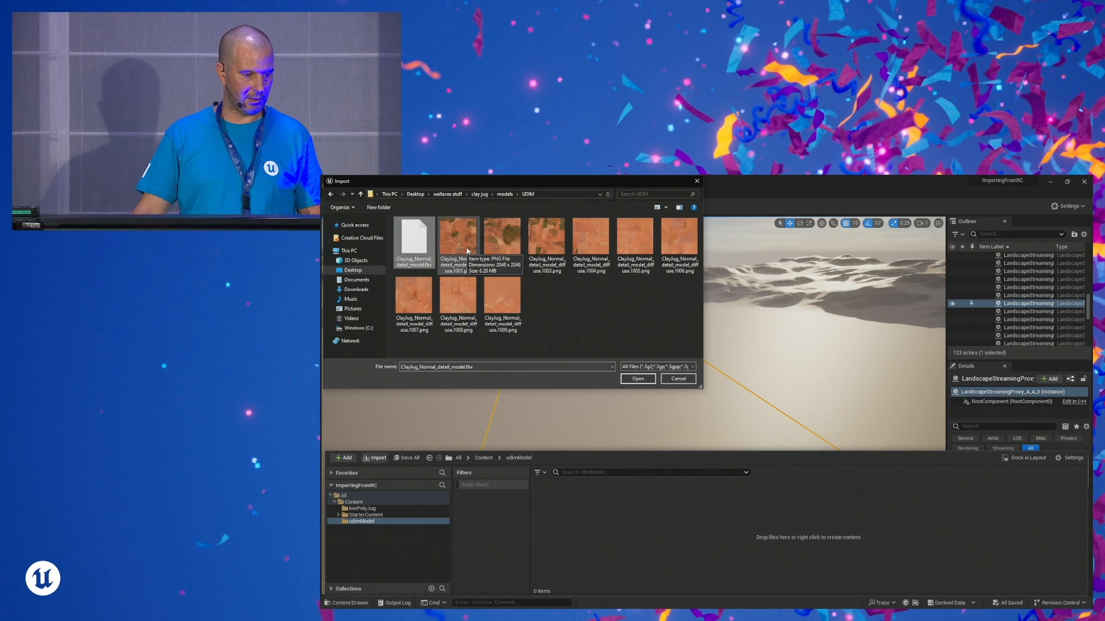
pyautogui.keyDown('ctrl'); pyautogui.click(466, 251); pyautogui.keyUp('ctrl')
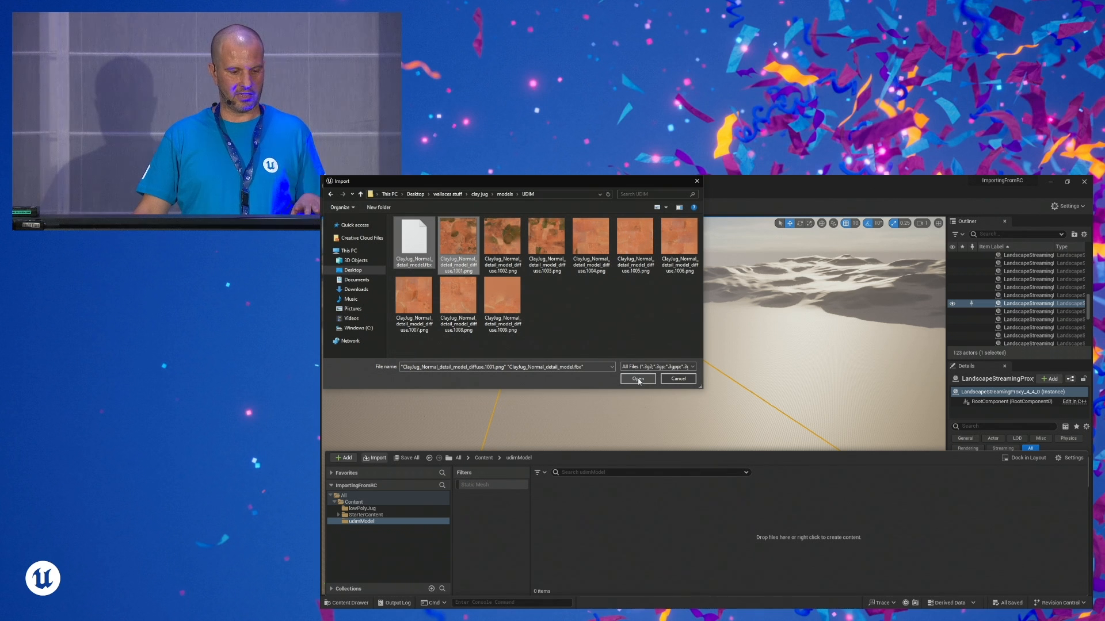
pyautogui.click(638, 378)
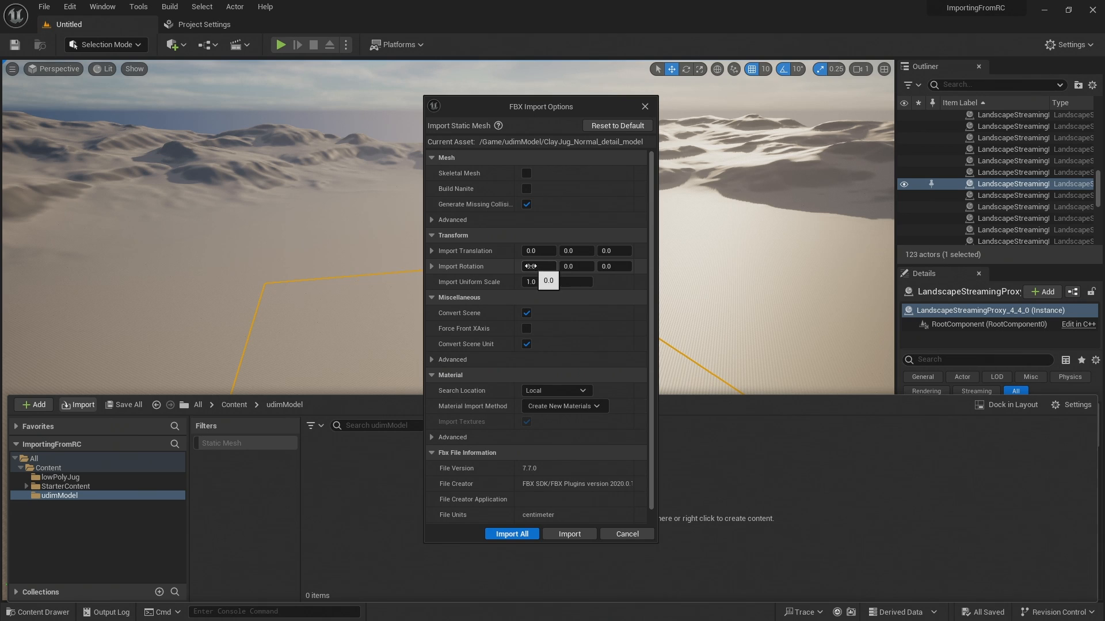
pyautogui.click(527, 189)
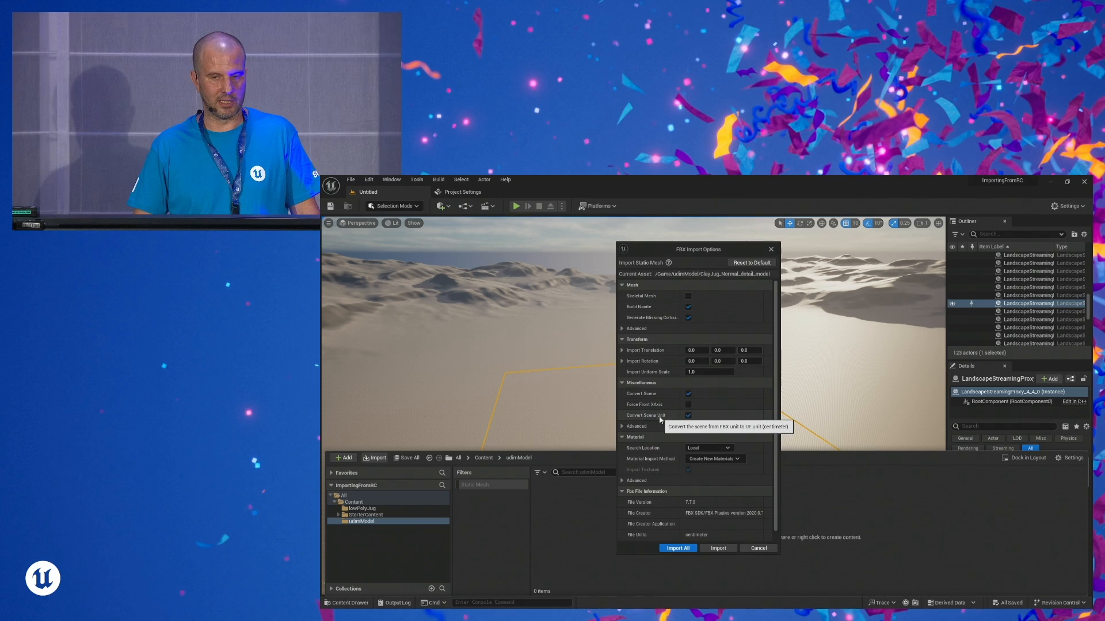
pyautogui.click(677, 548)
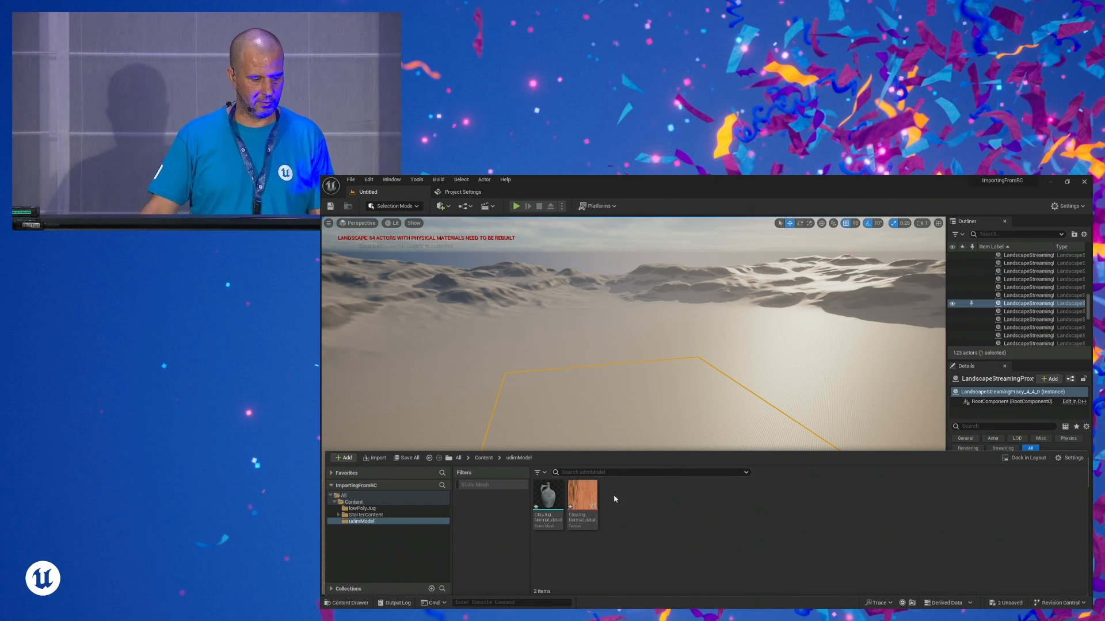
# - Create a material named kjfsadhjksae in the udimModel folder and open it for editing
pyautogui.moveTo(574, 503)
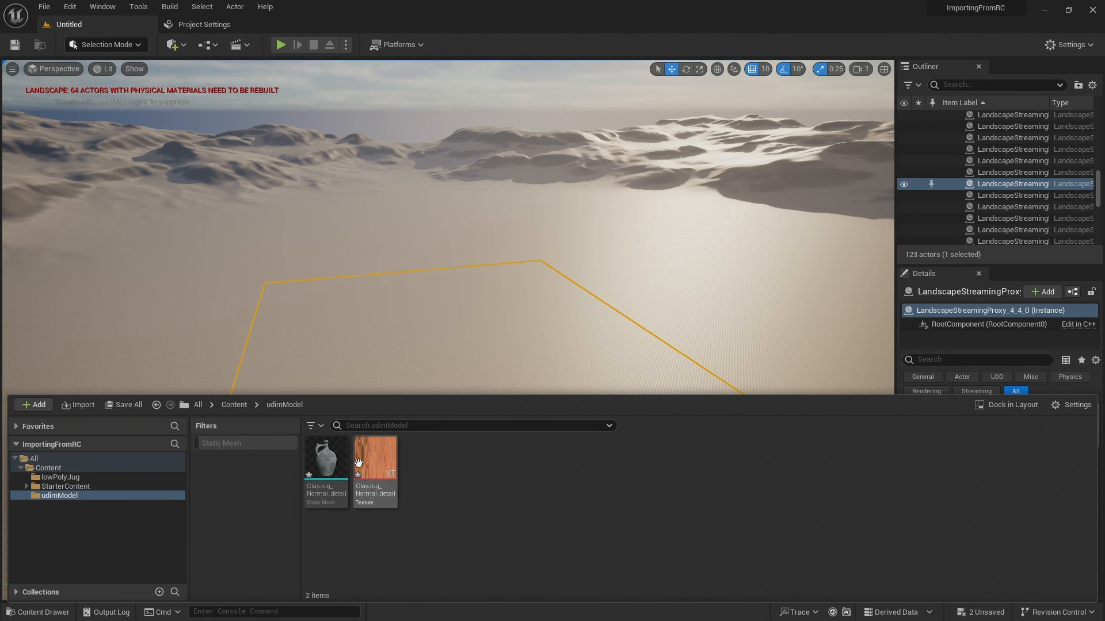
pyautogui.rightClick(437, 482)
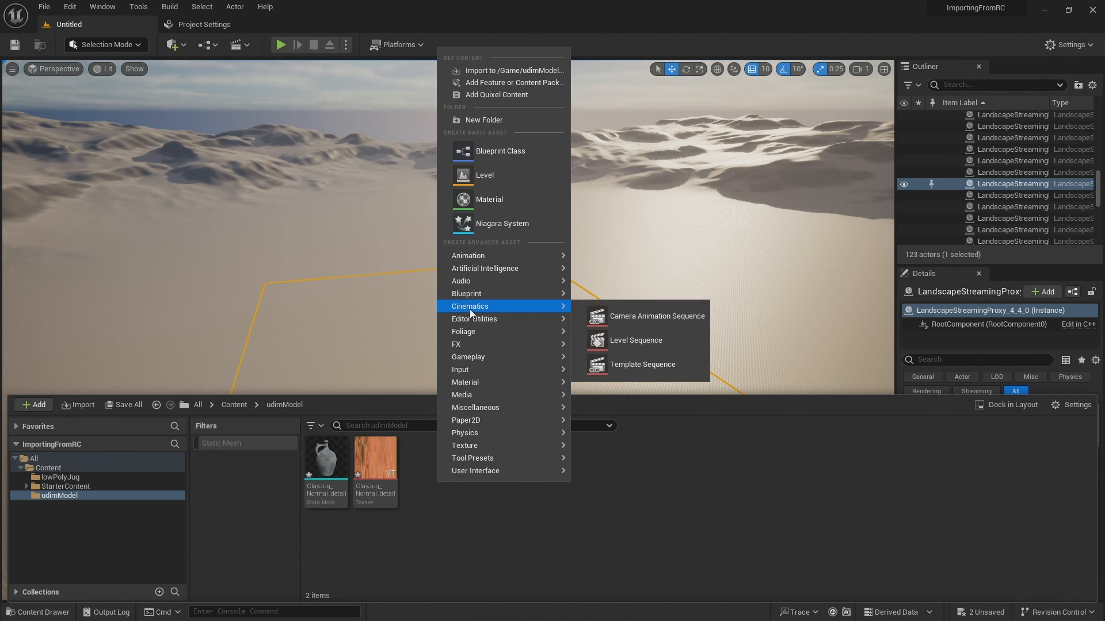
pyautogui.click(483, 197)
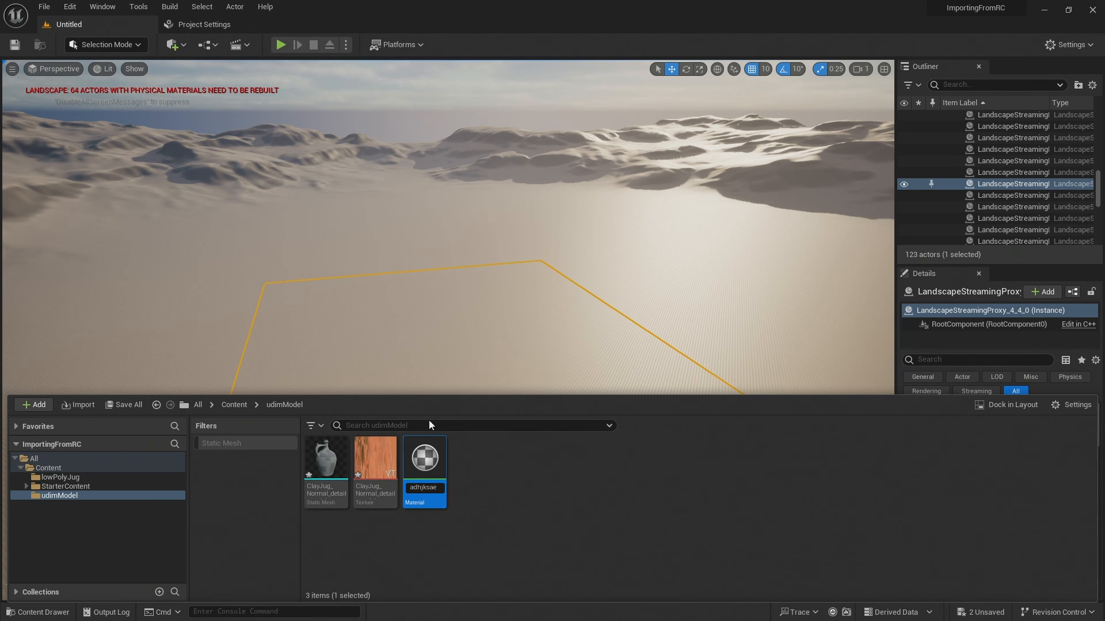
pyautogui.press('Return')
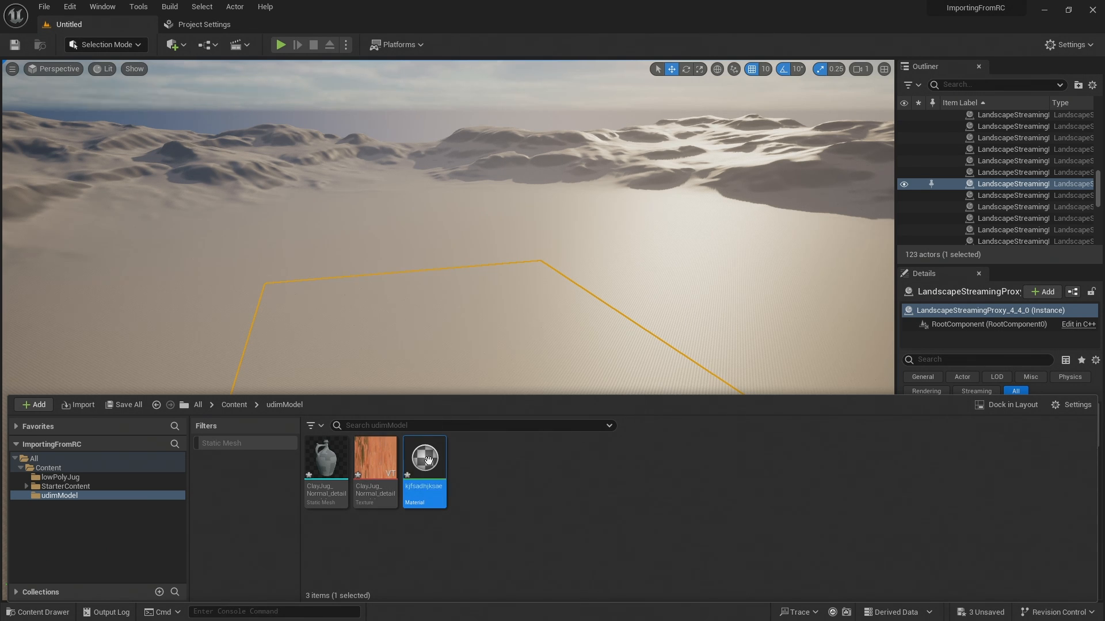
pyautogui.doubleClick(428, 459)
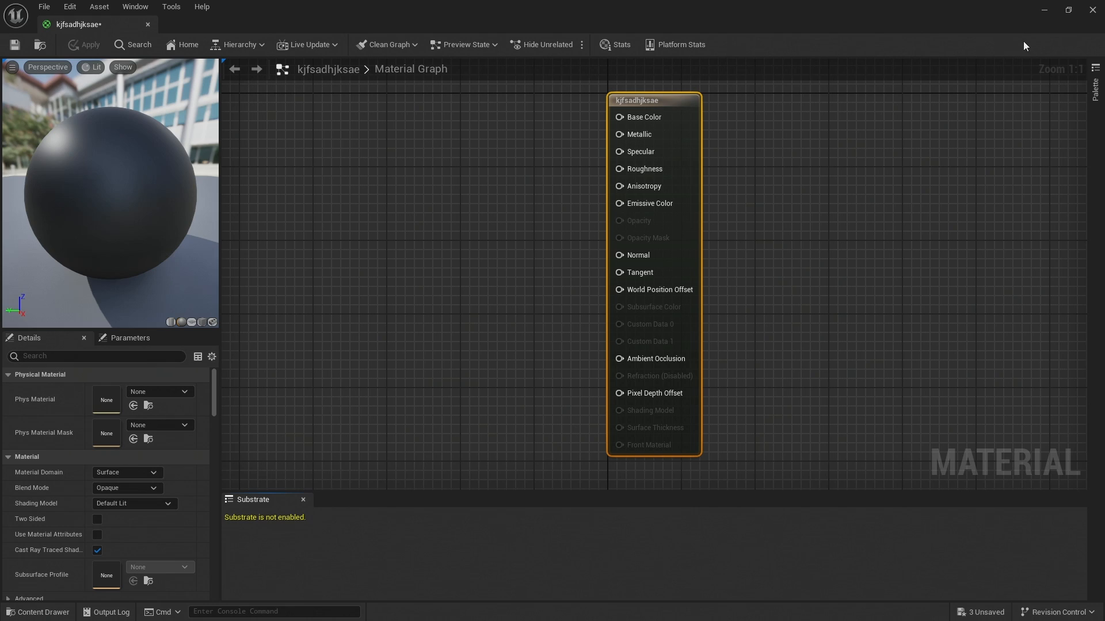
# - Return to the udimModel folder and inspect the source file details of the imported jug diffuse texture
pyautogui.click(1045, 10)
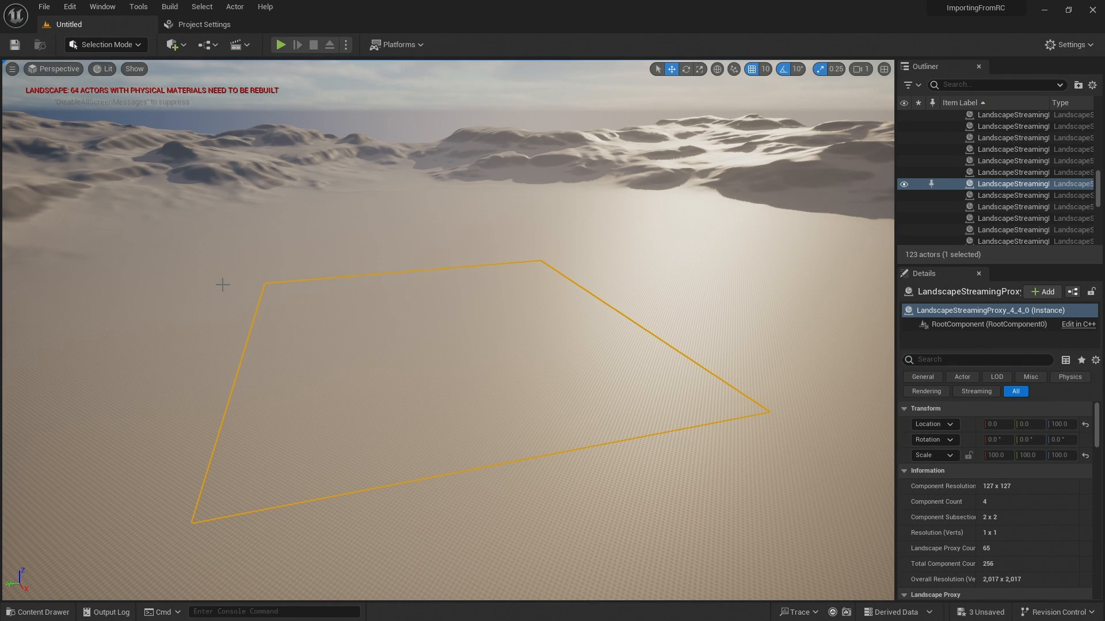
pyautogui.click(48, 610)
pyautogui.moveTo(377, 484)
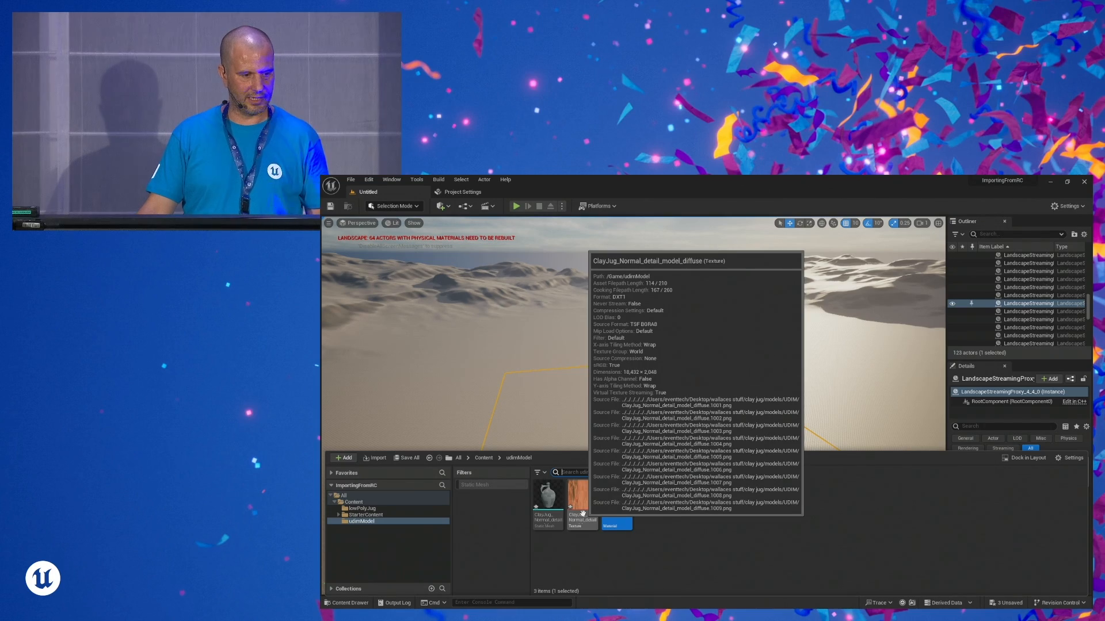
# - Search the Project Settings for "virtual" to review the virtual texture support options
pyautogui.click(369, 180)
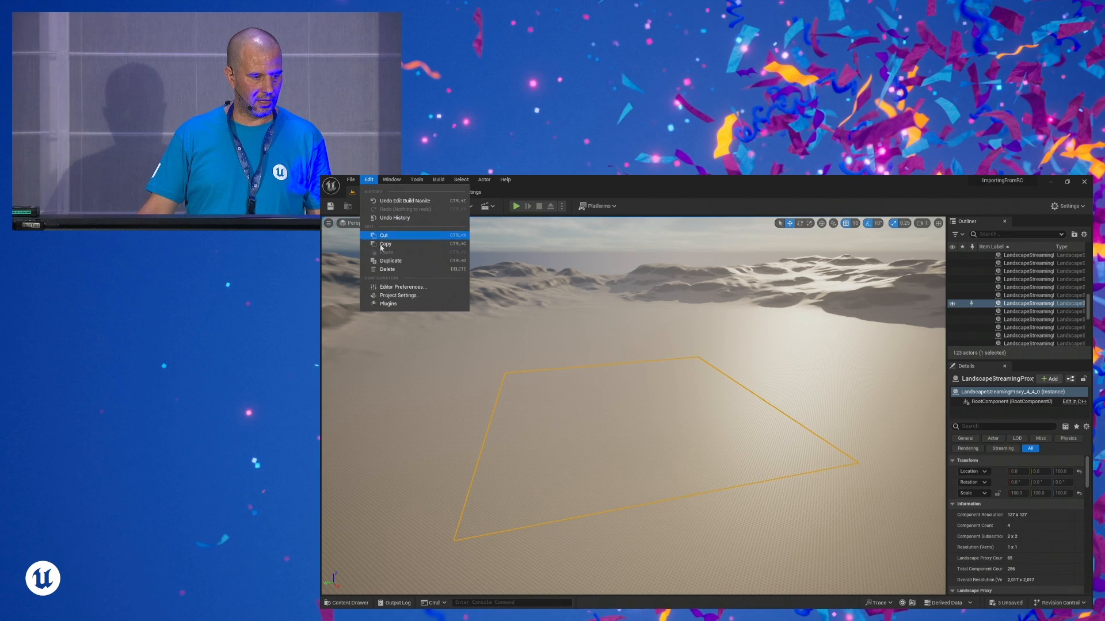
pyautogui.click(394, 297)
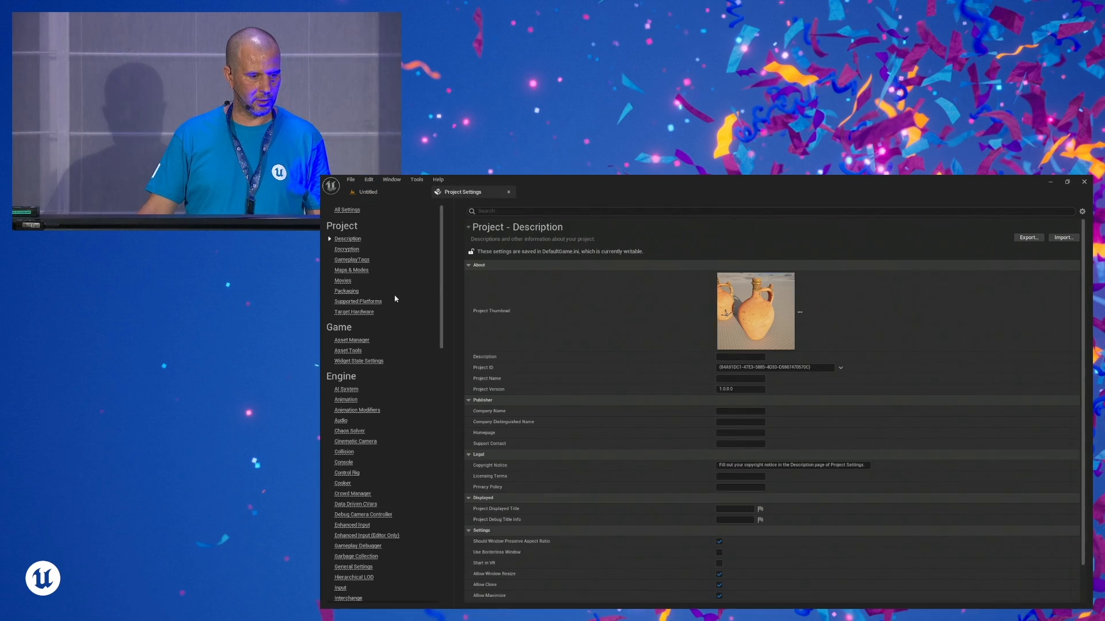
pyautogui.click(514, 211)
pyautogui.write('vir')
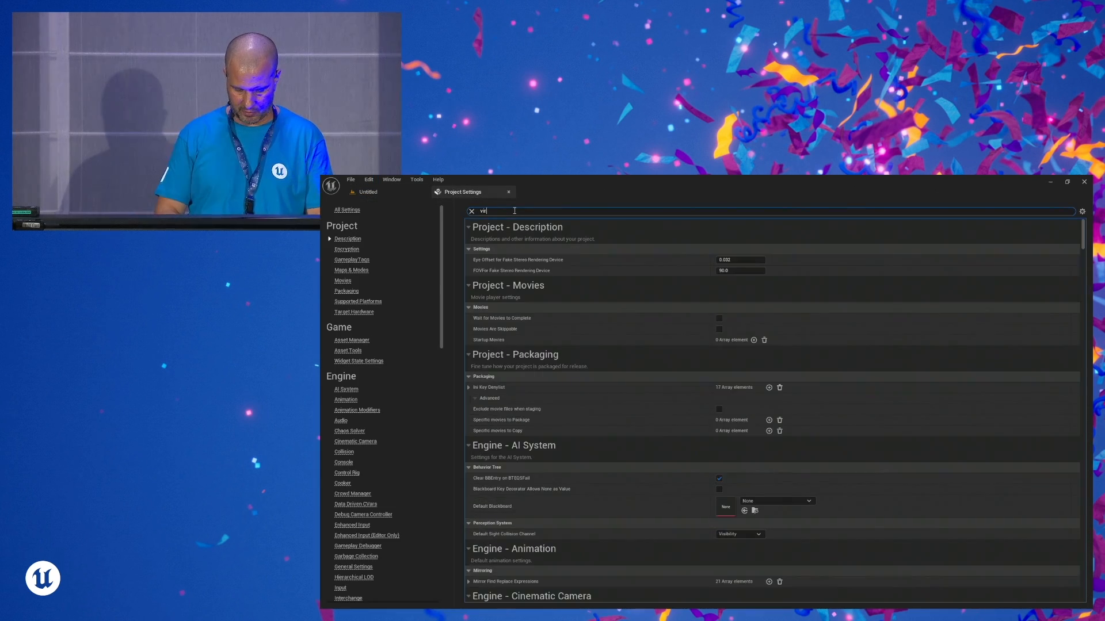
pyautogui.write('tual')
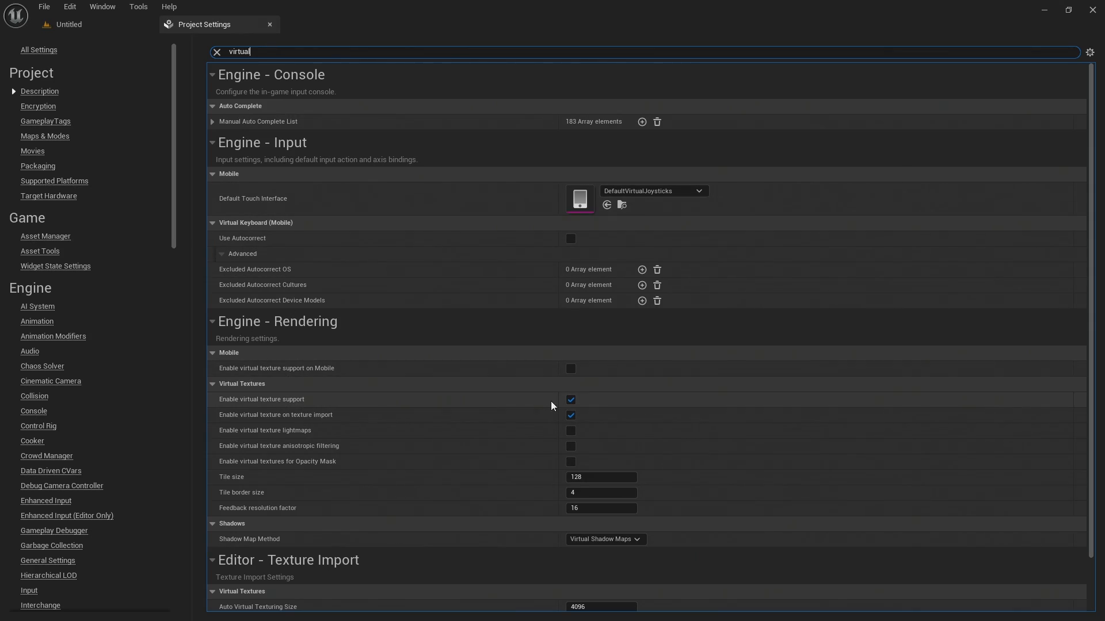
pyautogui.click(1093, 13)
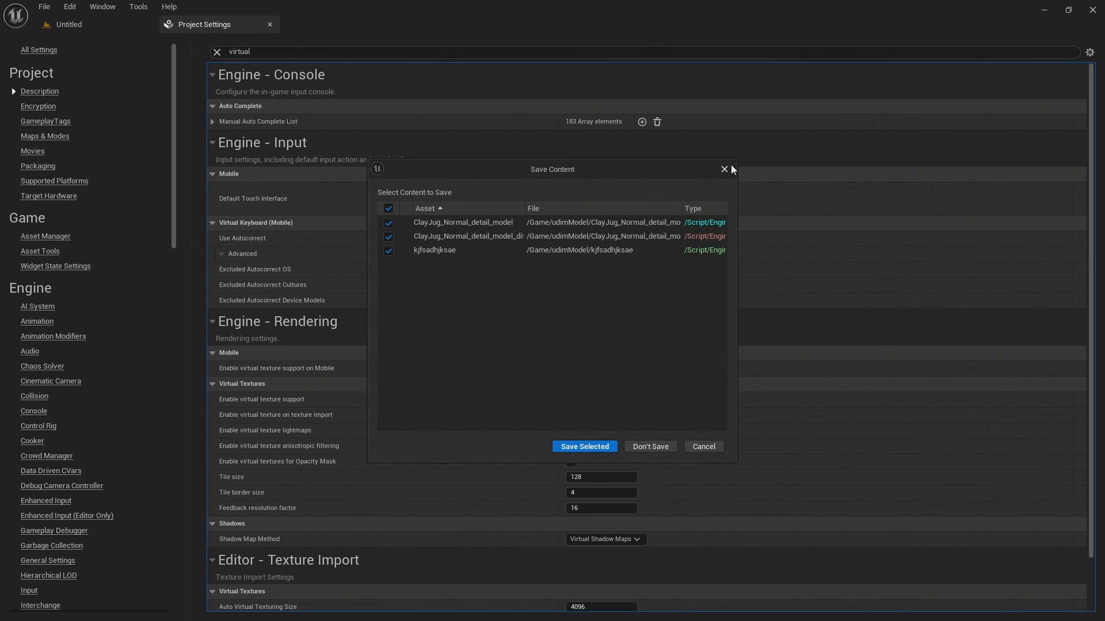
pyautogui.click(704, 448)
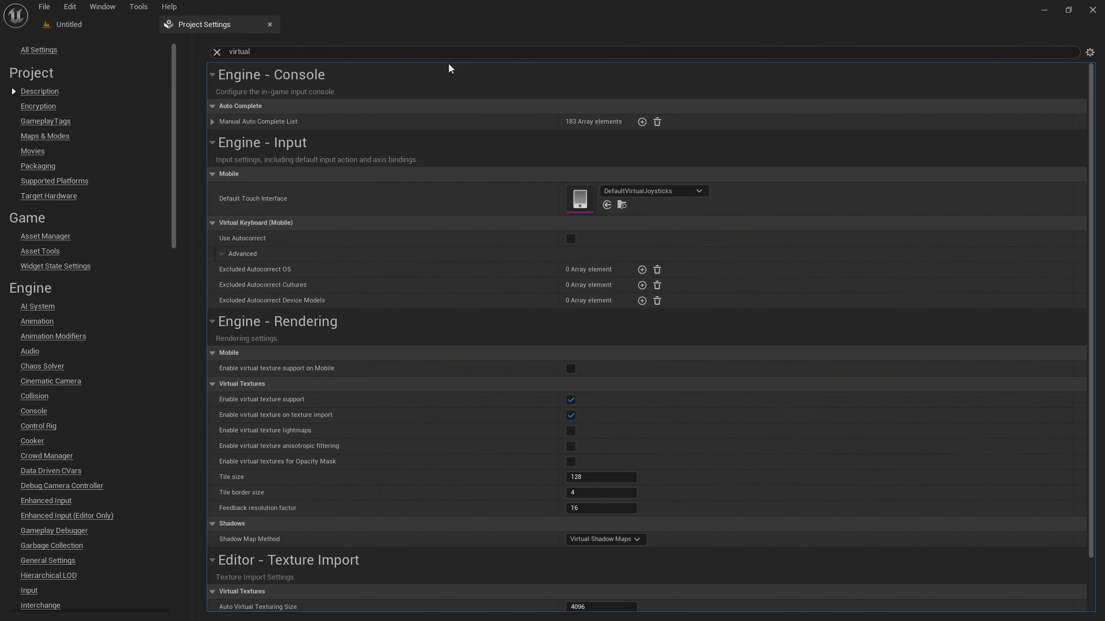
pyautogui.click(1043, 17)
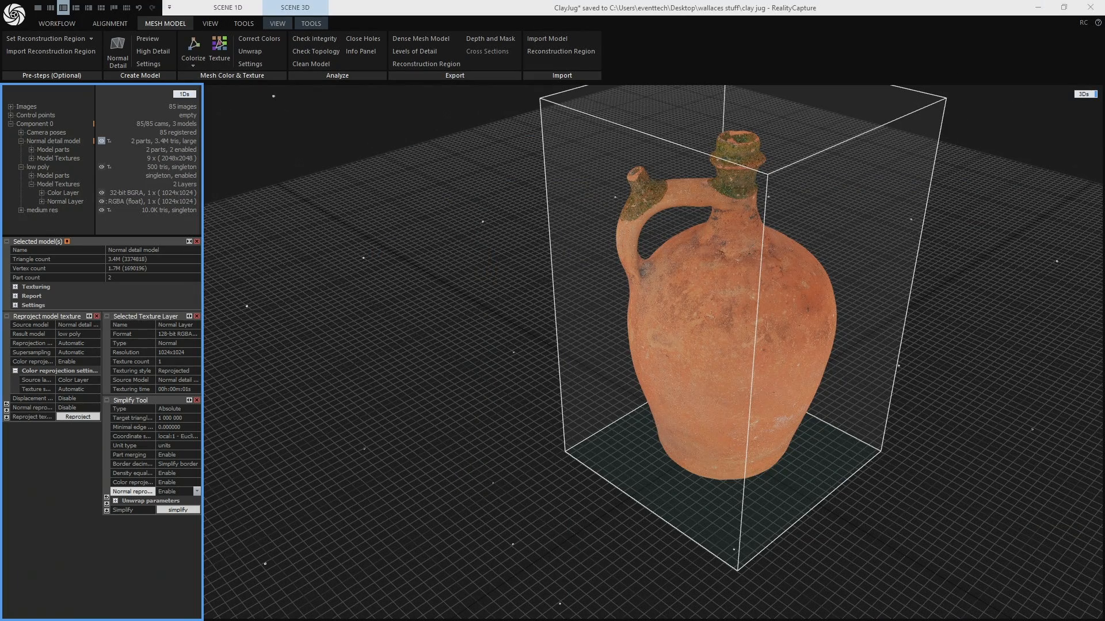
pyautogui.hotkey('alt', 'Tab')
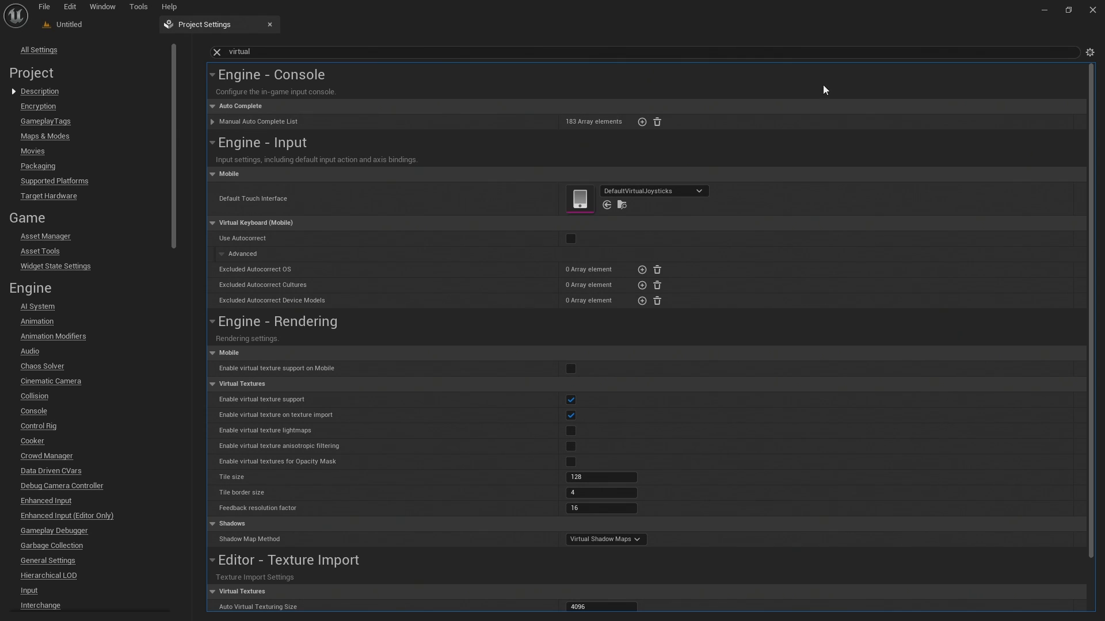
# - Close the Project Settings and reopen the kjfsadhjksae material from the udimModel folder
pyautogui.click(270, 25)
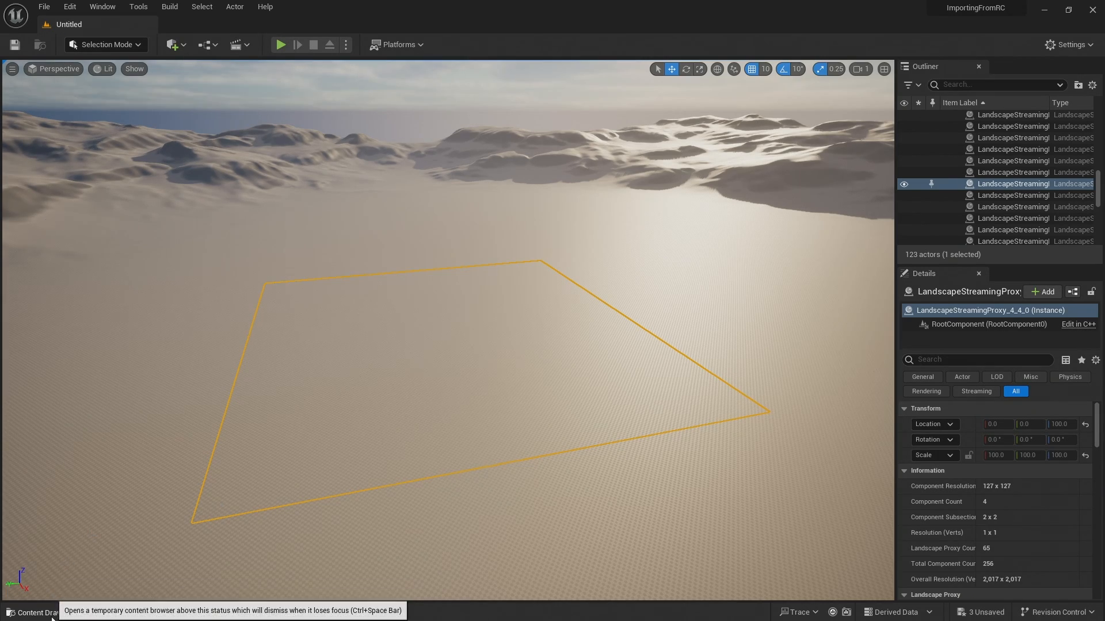
pyautogui.click(49, 613)
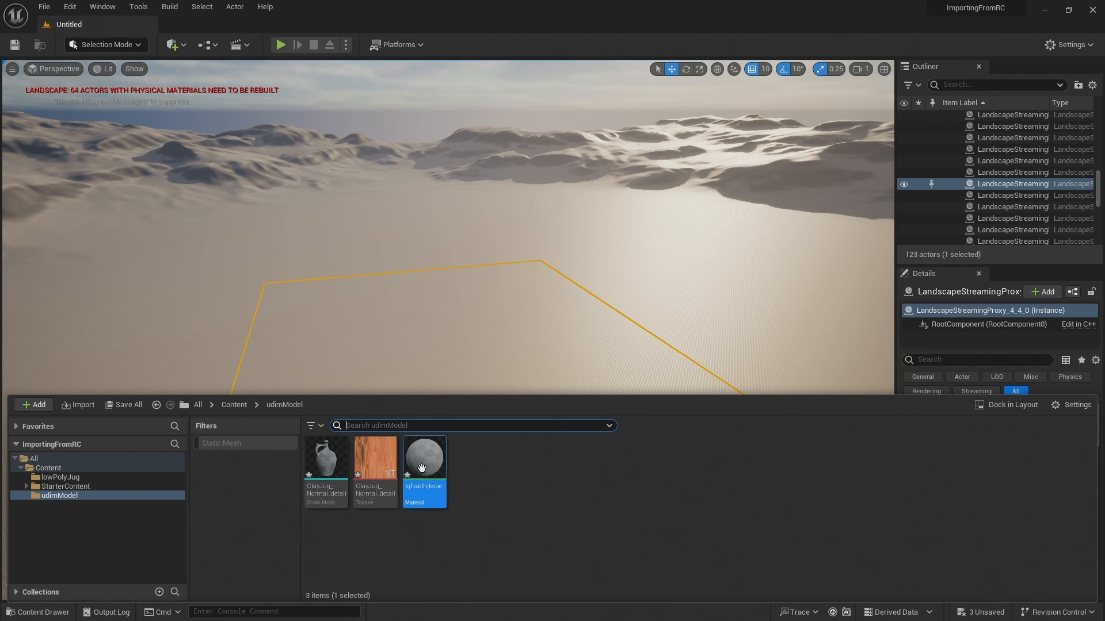
pyautogui.doubleClick(424, 459)
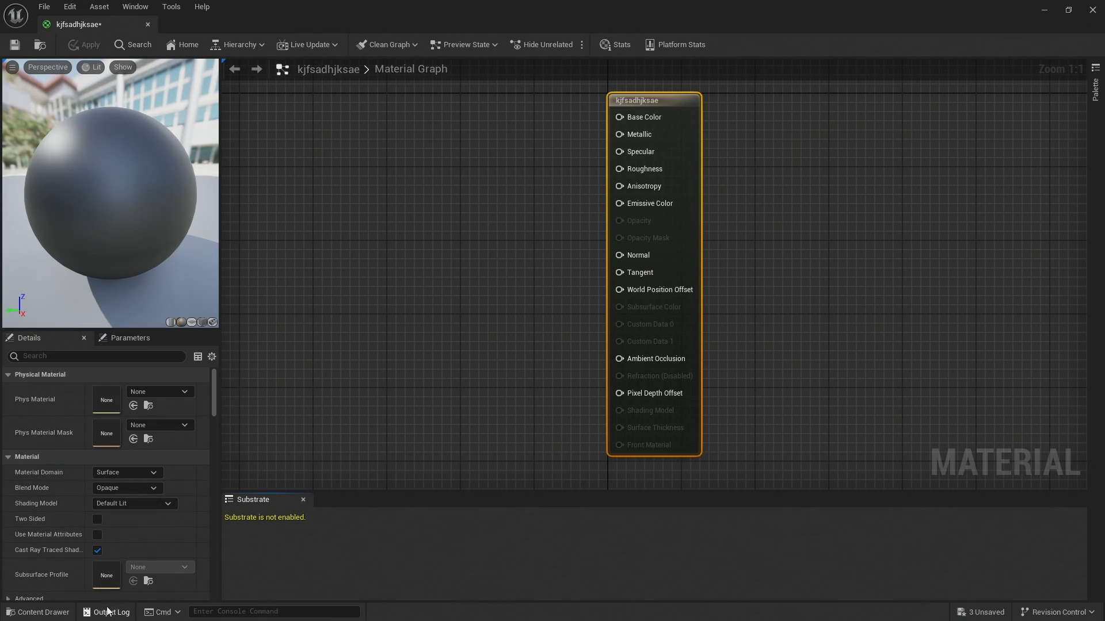
# - Add the jug's diffuse texture to the material graph and connect its RGB output to Base Color
pyautogui.click(49, 612)
pyautogui.moveTo(365, 461); pyautogui.dragTo(426, 193)
pyautogui.moveTo(528, 210); pyautogui.dragTo(628, 116)
# - Feed Roughness from a new Constant node with value 9.8 and apply the material changes
pyautogui.moveTo(619, 172); pyautogui.dragTo(395, 119)
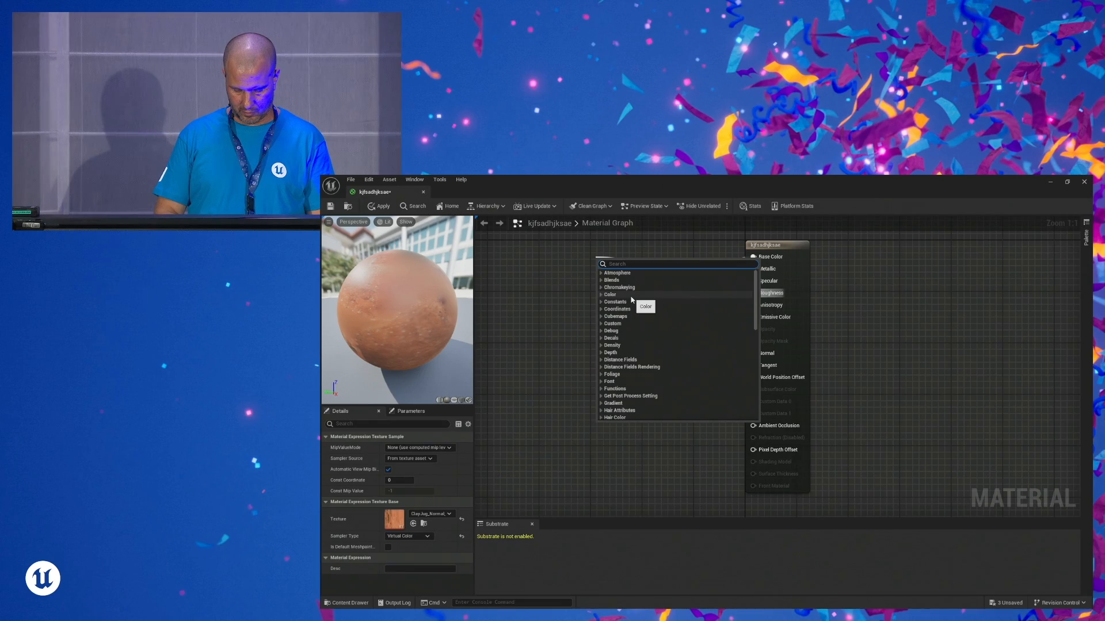
pyautogui.write('con')
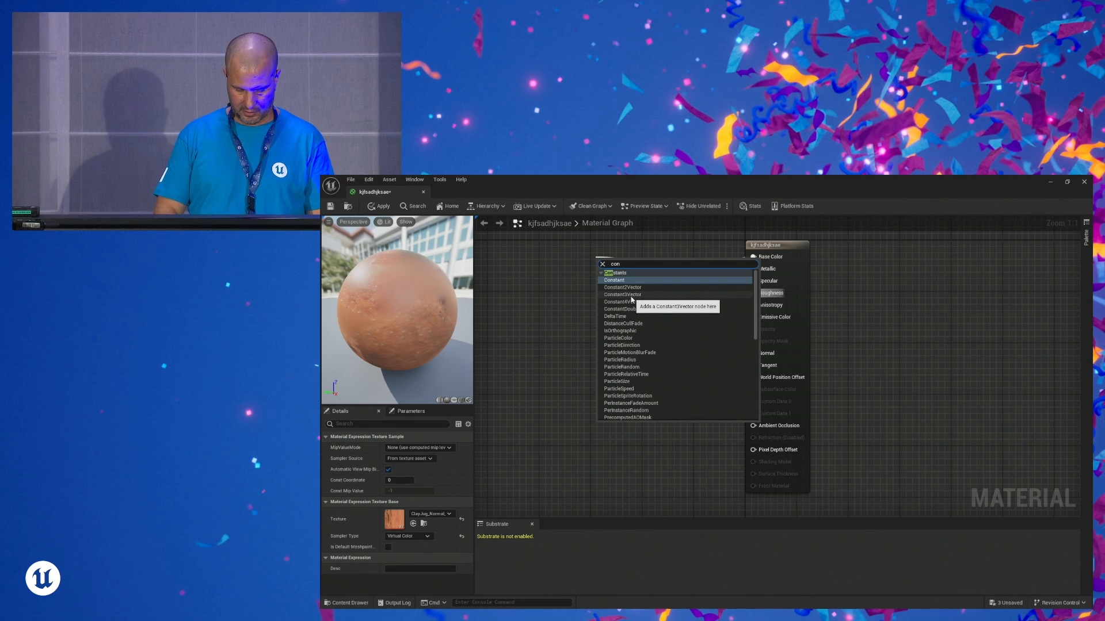
pyautogui.click(620, 281)
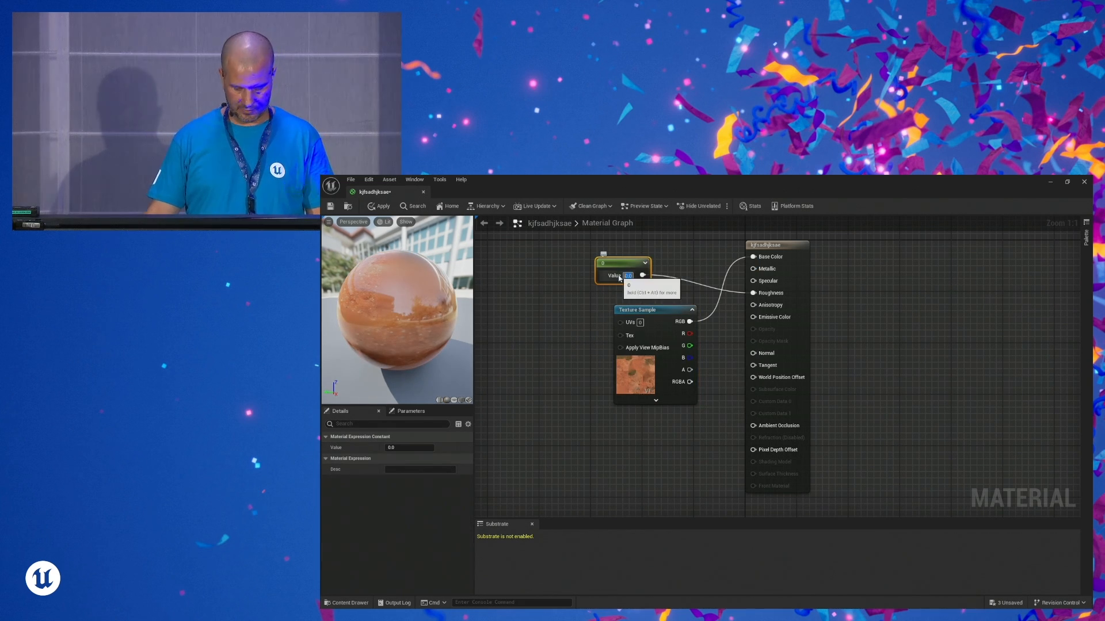
pyautogui.click(619, 277)
pyautogui.write('9.')
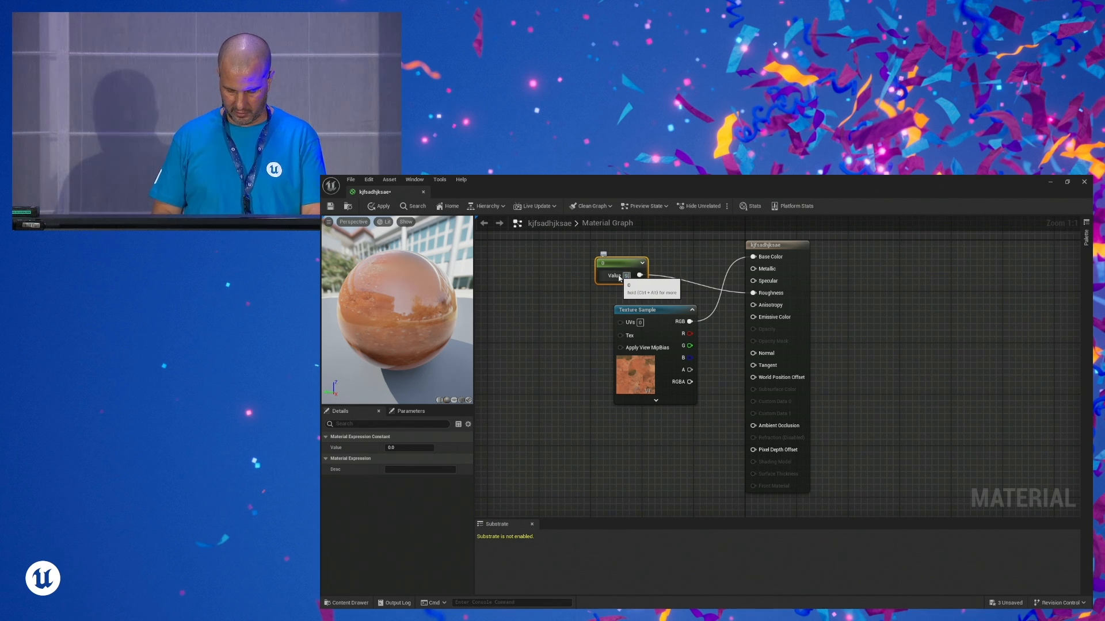
pyautogui.write('8')
pyautogui.press('Return')
pyautogui.click(382, 206)
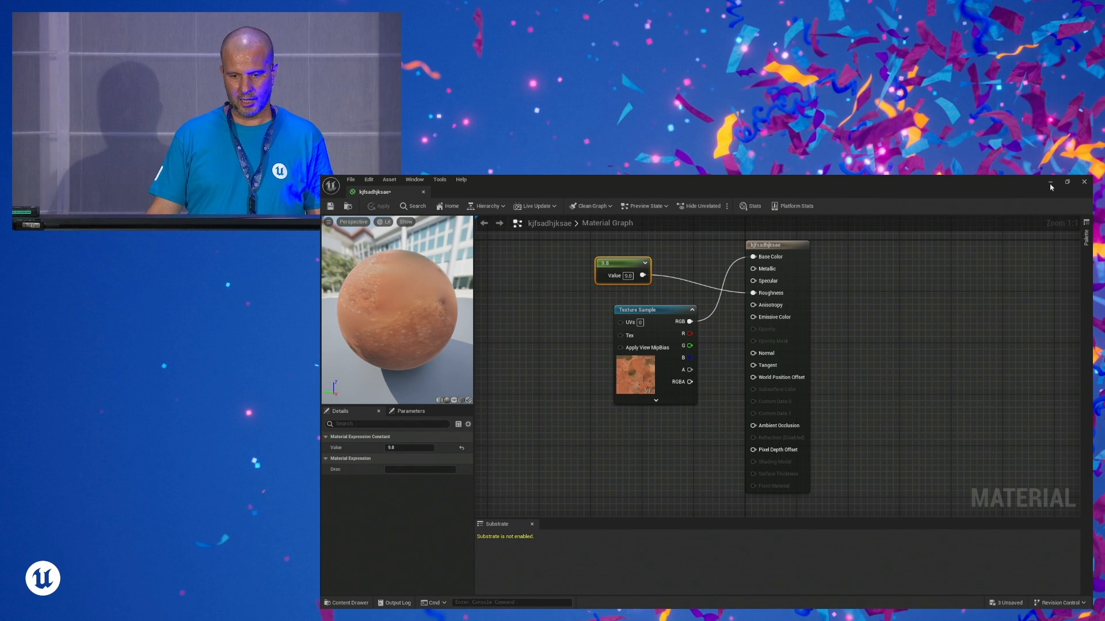
# - Open the ClayJug_Normal_detail_model static mesh from the udimModel folder and assign the kjfsadhjksae material to its Element 0 slot
pyautogui.click(1050, 183)
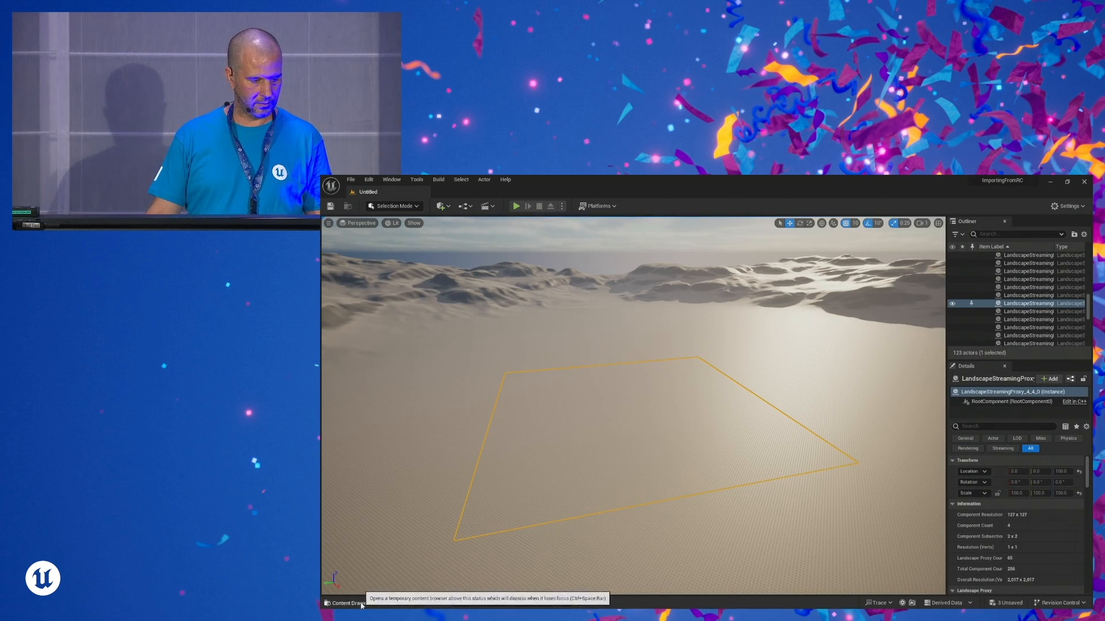
pyautogui.click(346, 603)
pyautogui.doubleClick(545, 503)
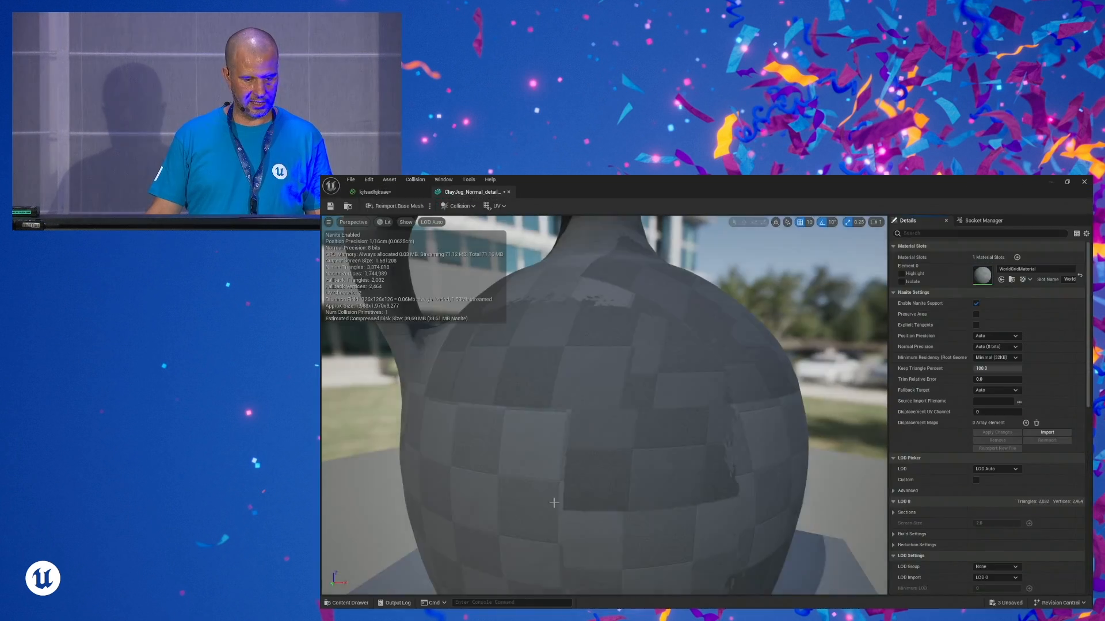
pyautogui.click(364, 605)
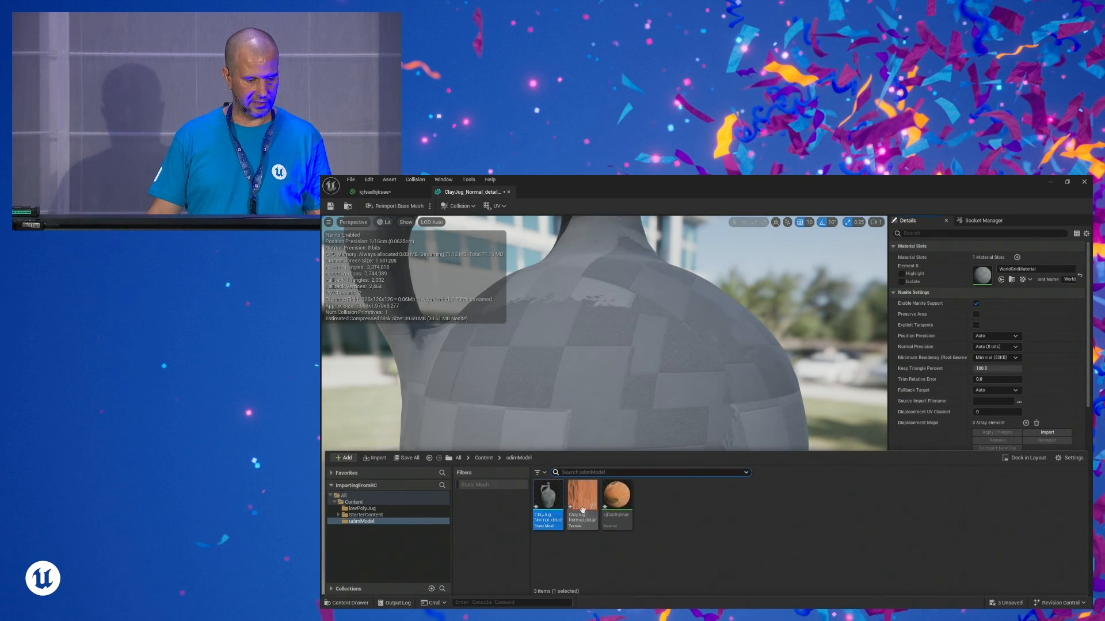
pyautogui.moveTo(617, 496); pyautogui.dragTo(1011, 279)
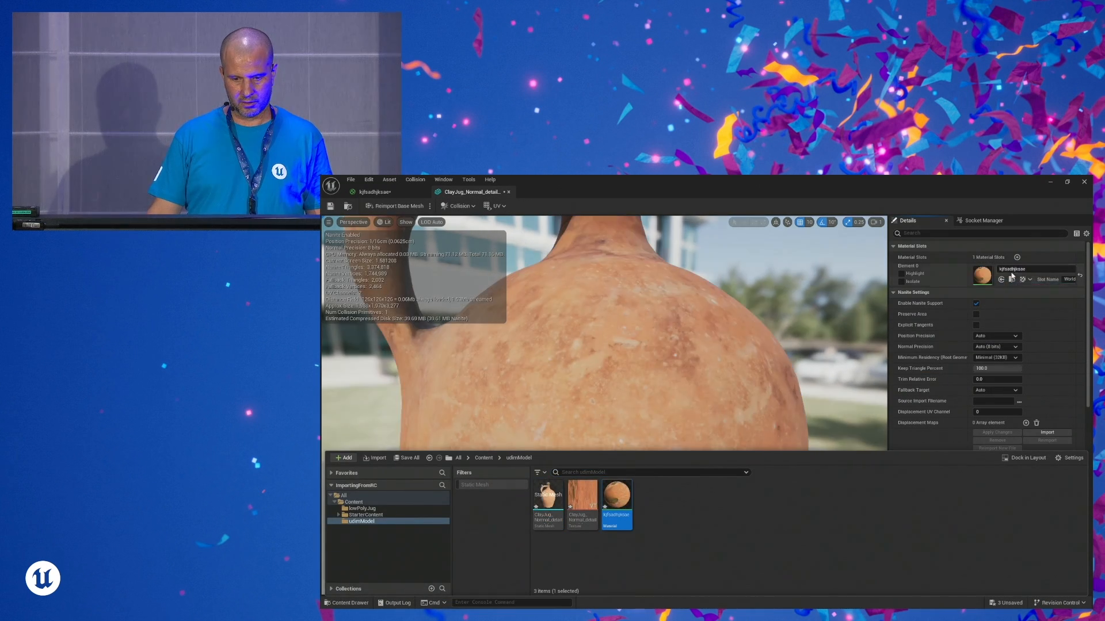
# - Place the ClayJug_Normal_detail_model mesh on the landscape in the level and frame it for a close view of its textured surface
pyautogui.click(1051, 183)
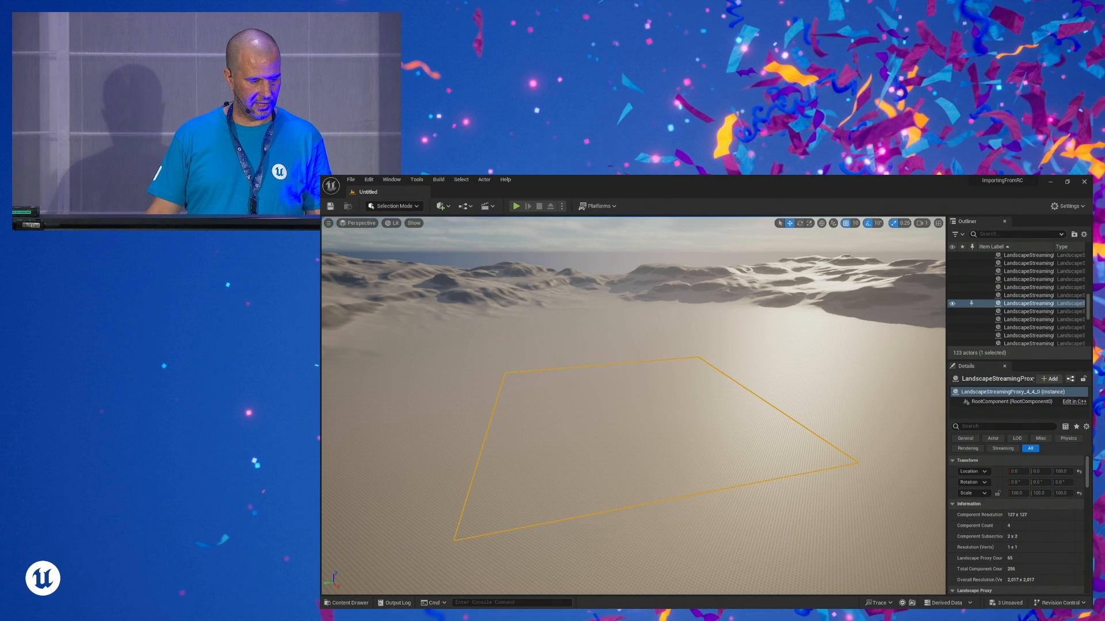
pyautogui.click(347, 603)
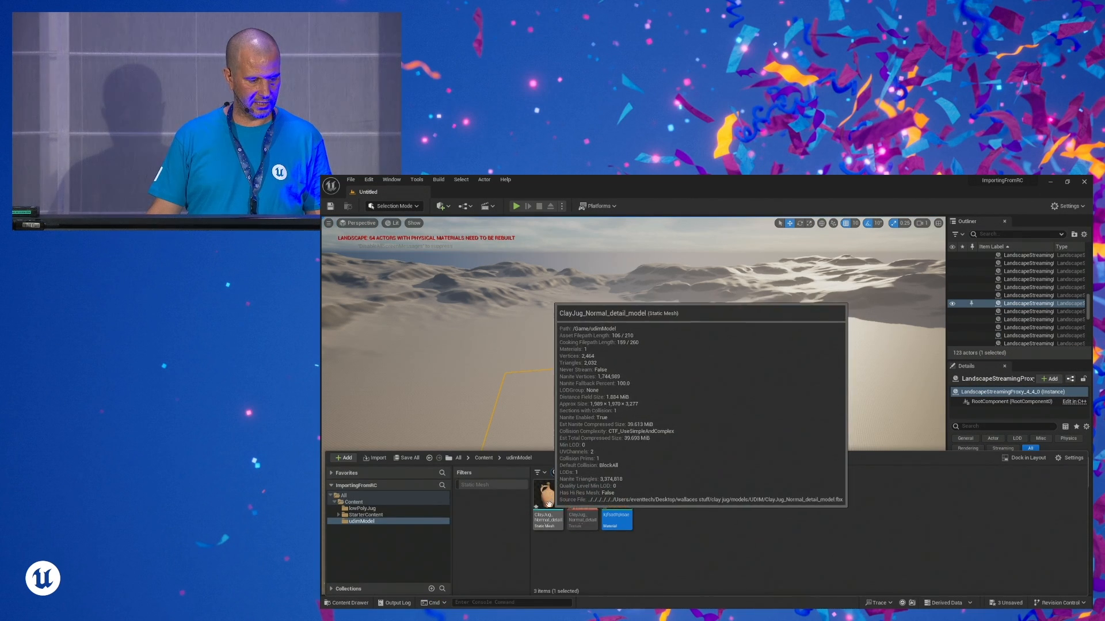
pyautogui.moveTo(542, 503); pyautogui.dragTo(643, 421)
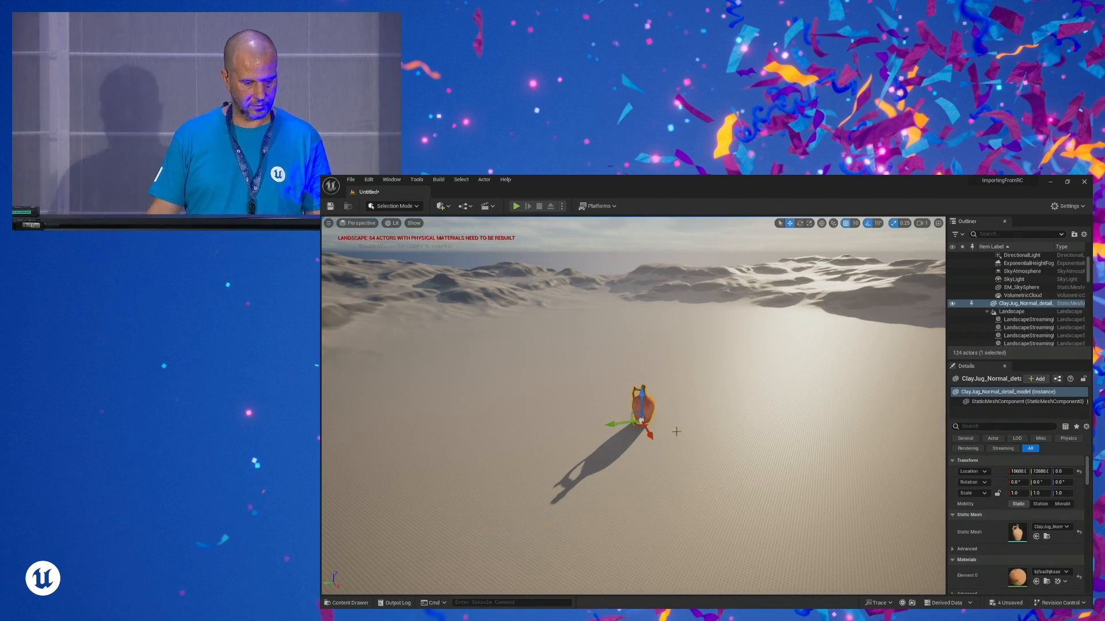
pyautogui.moveTo(712, 445)
pyautogui.mouseDown(button='right')
pyautogui.moveTo(656, 466)
pyautogui.moveTo(714, 443)
pyautogui.mouseUp(button='right')
pyautogui.press('f')
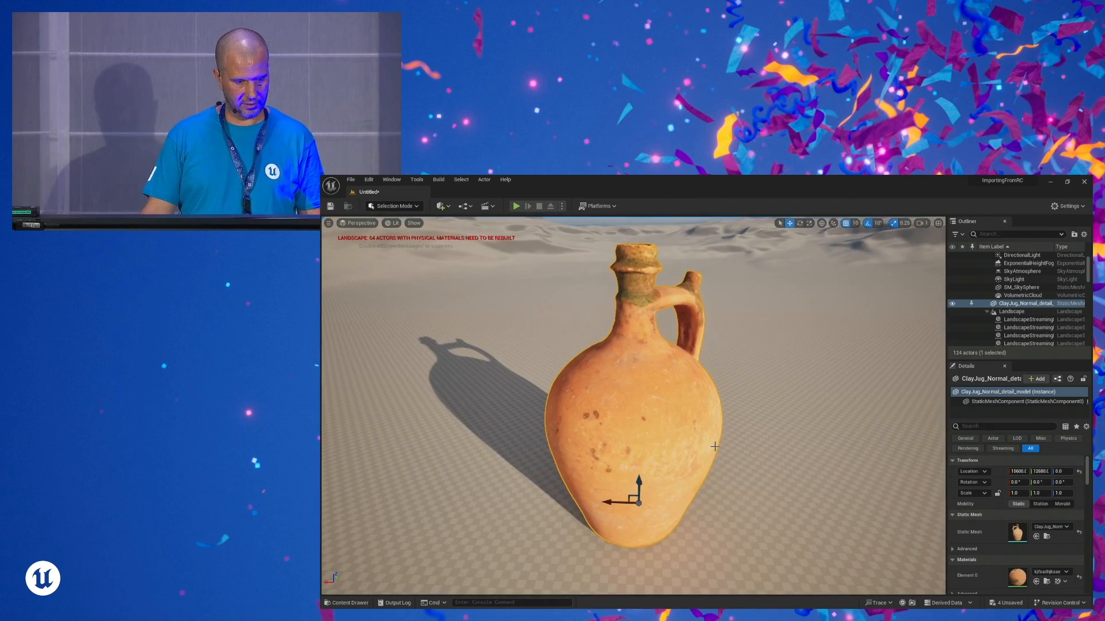
pyautogui.scroll(2, 604, 412)
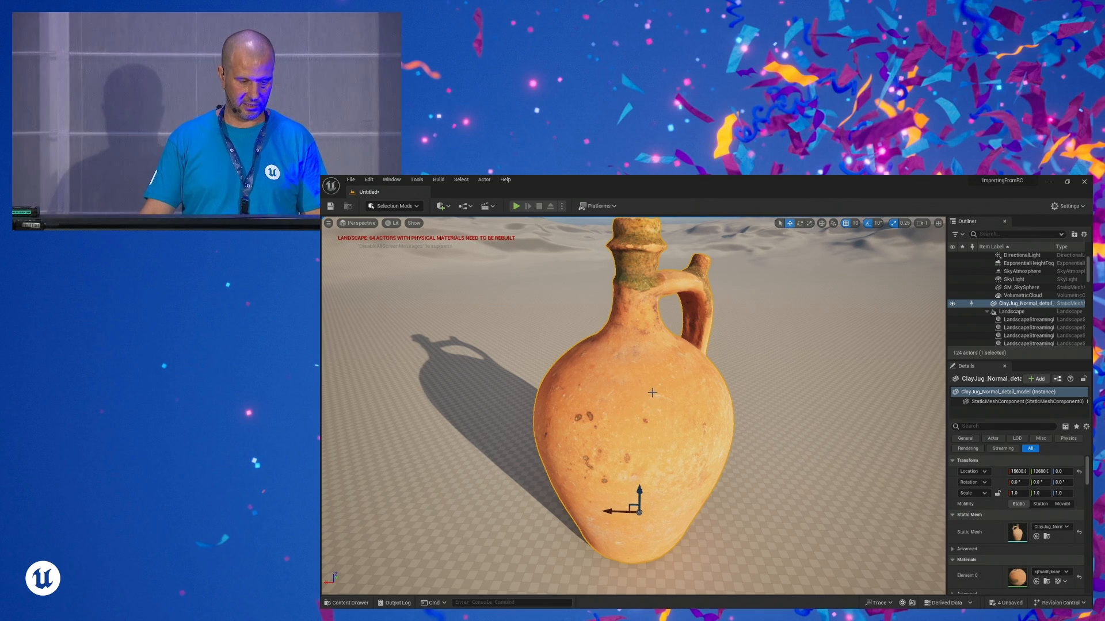
pyautogui.scroll(10, 652, 393)
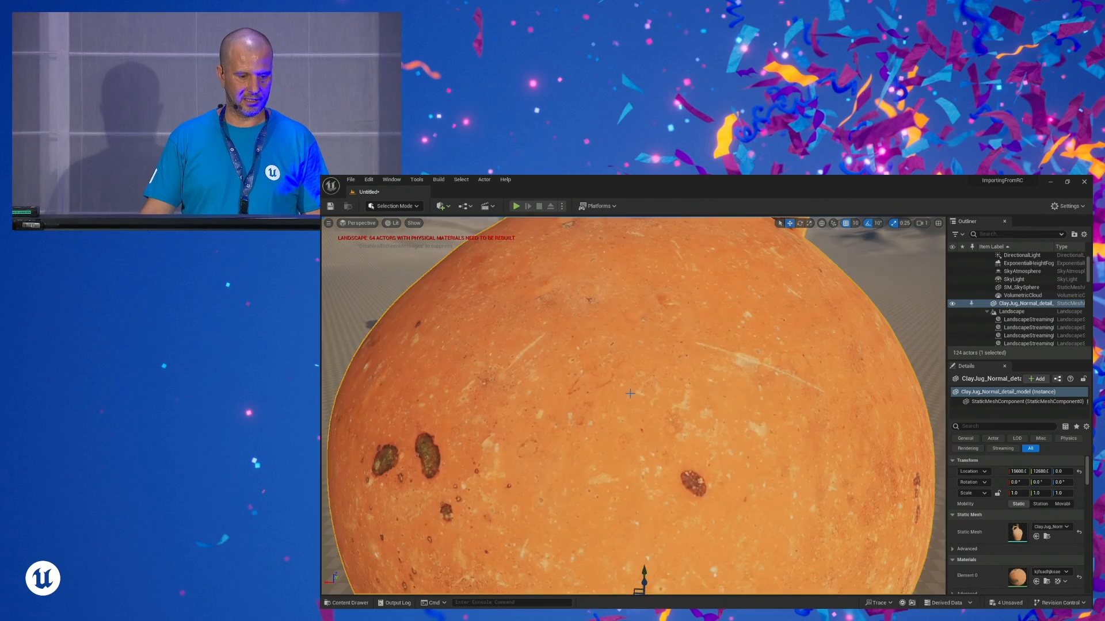